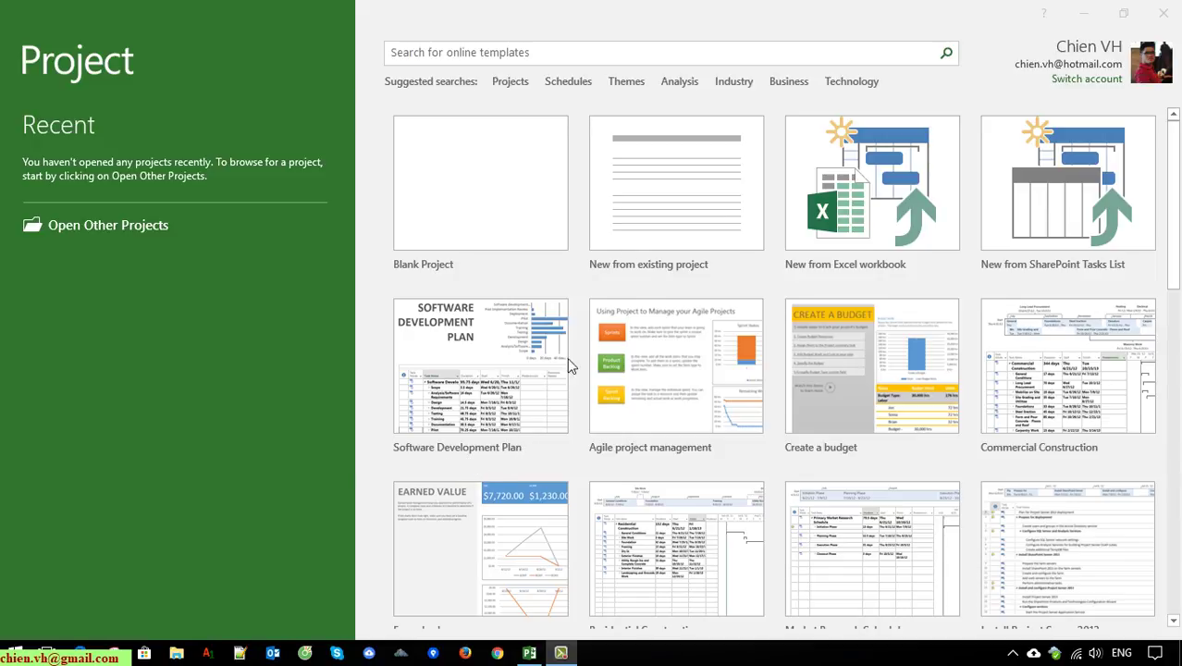
Step: Create Software Development Plan(2) from its template and collapse the upper timeline pane
click(490, 387)
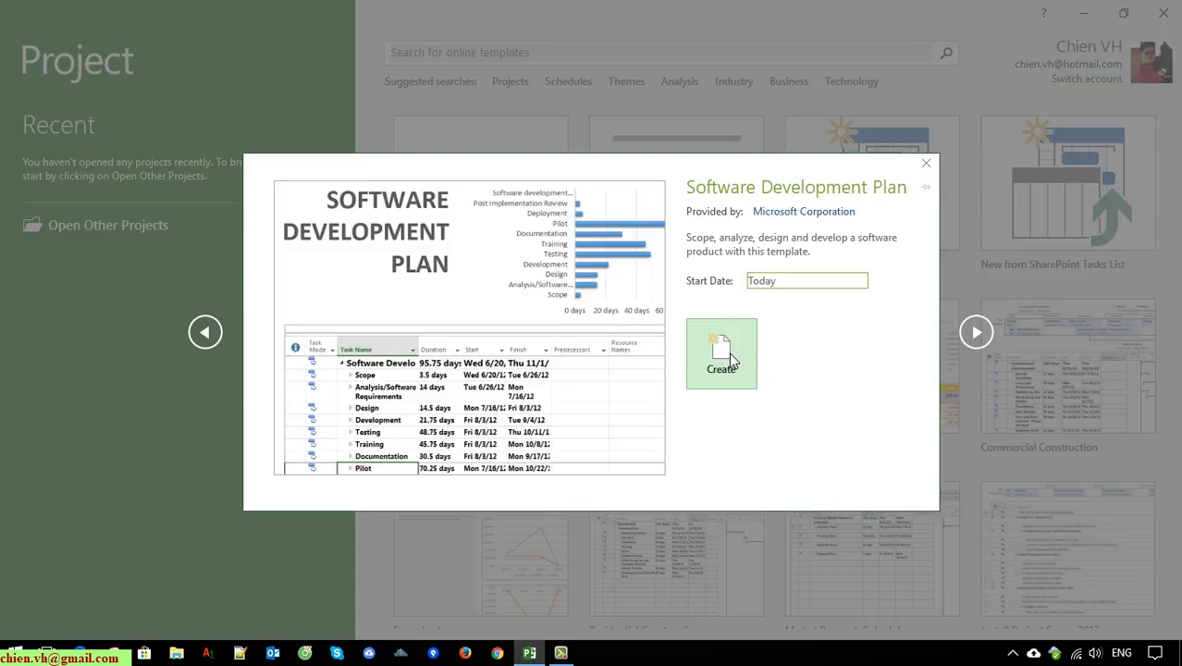
click(723, 361)
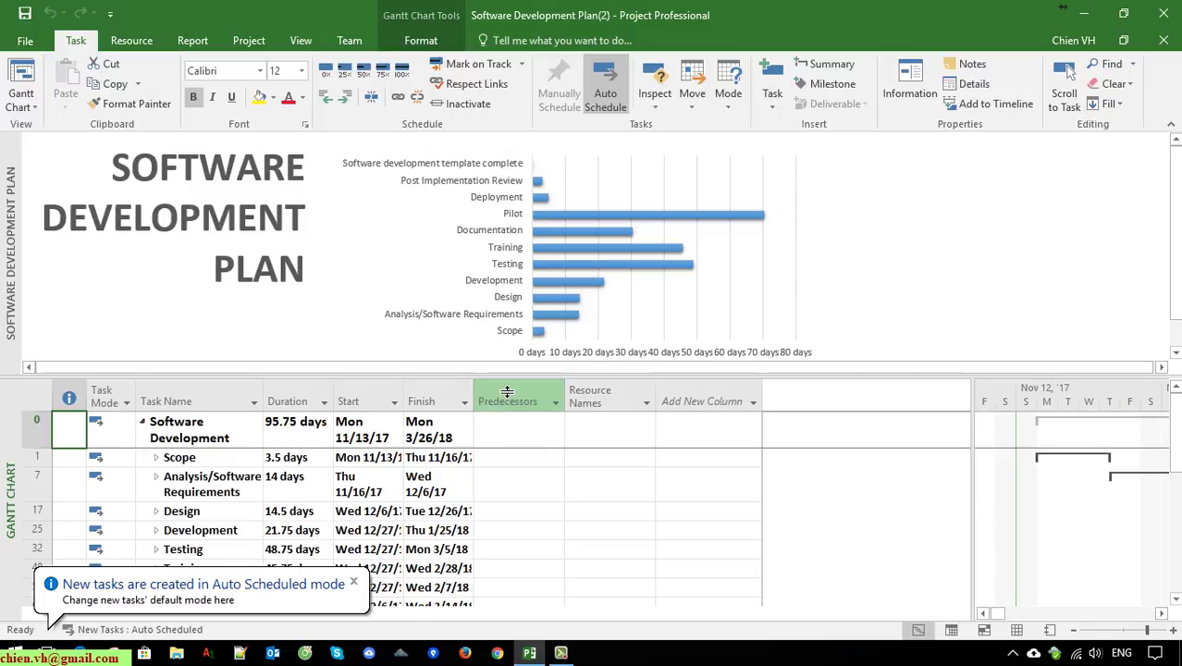
drag(507, 393, 517, 145)
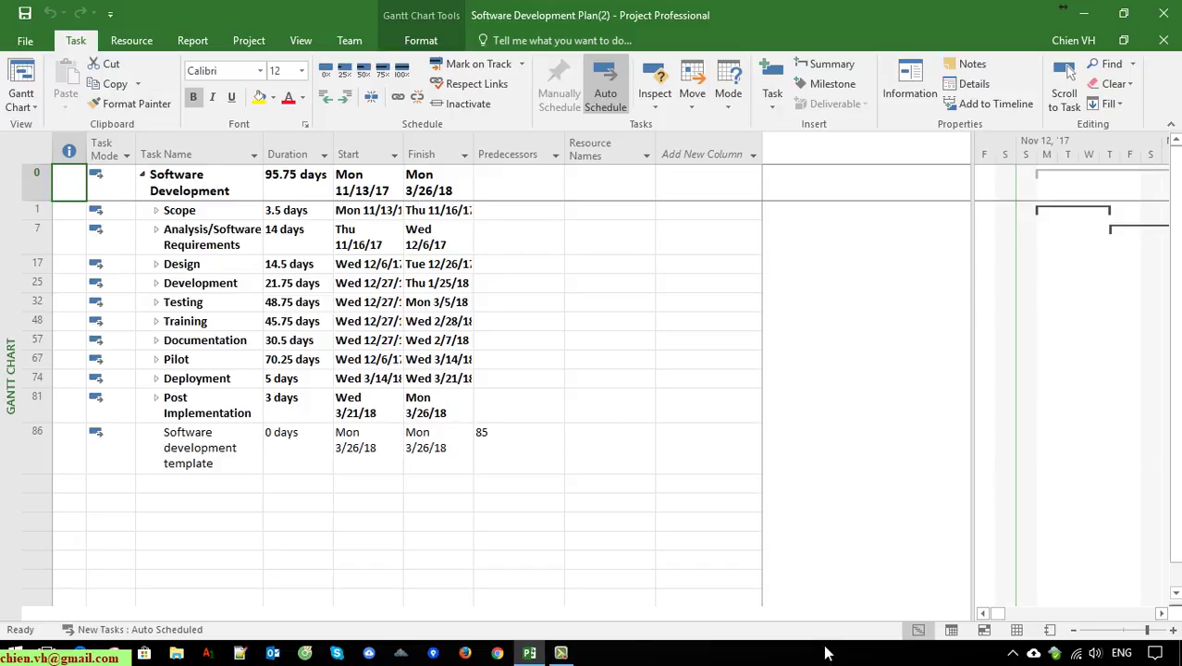
Step: Apply Outline > All Subtasks to the Task Name column and scroll through the expanded task list
click(222, 158)
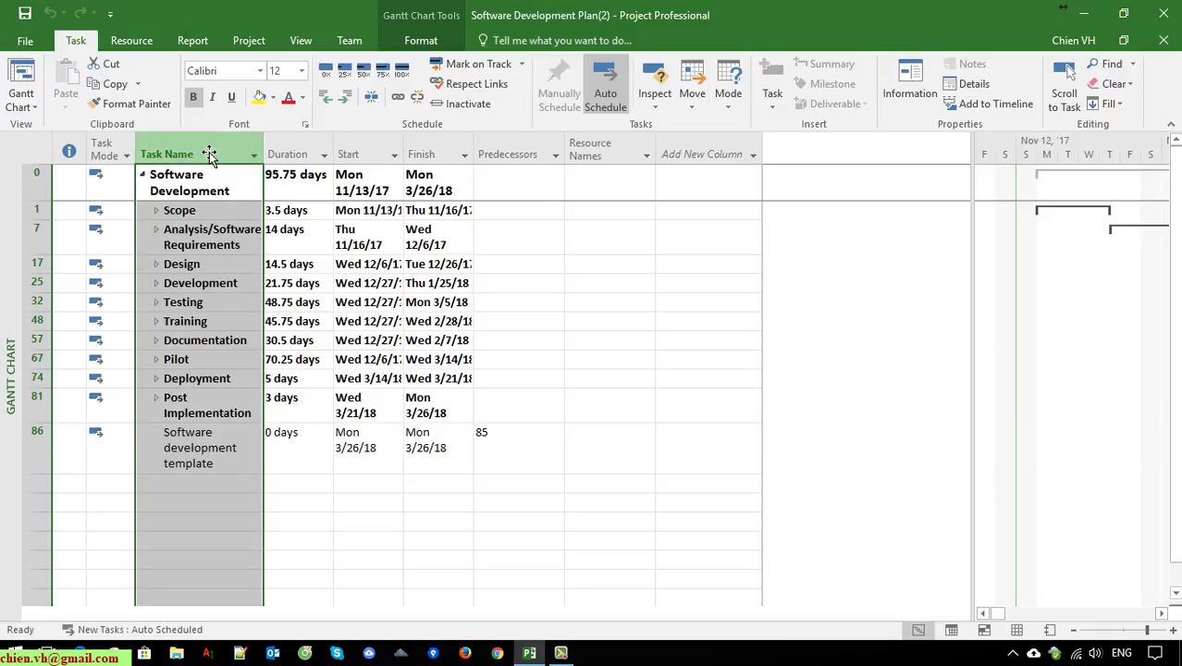
click(304, 41)
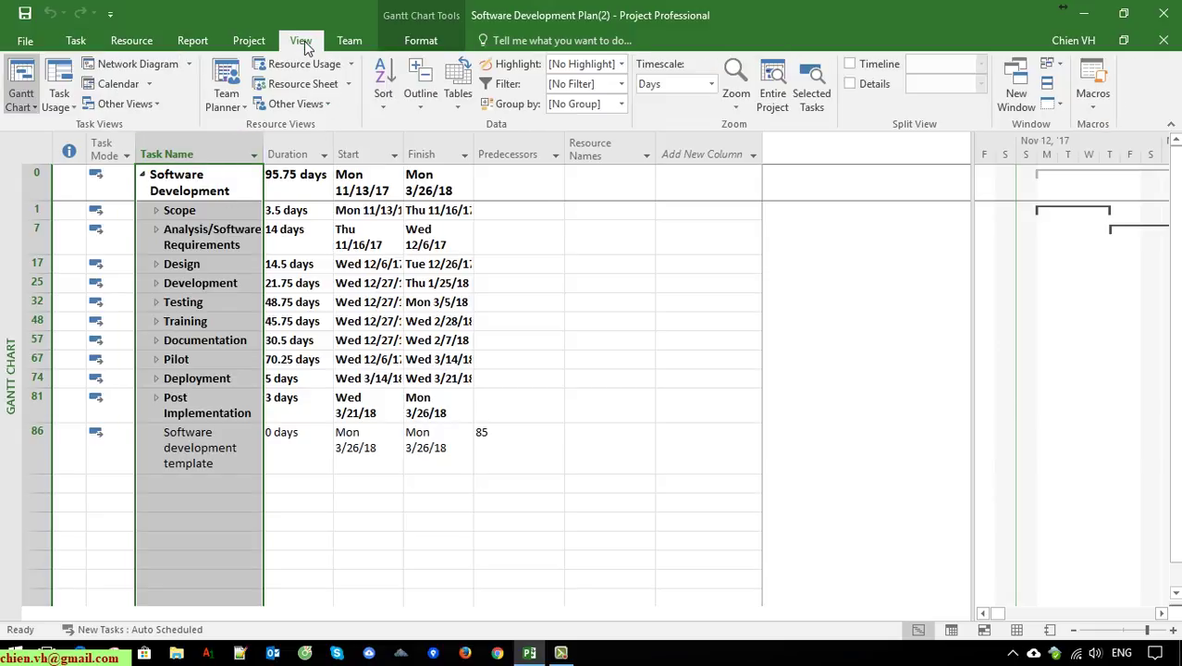
click(422, 108)
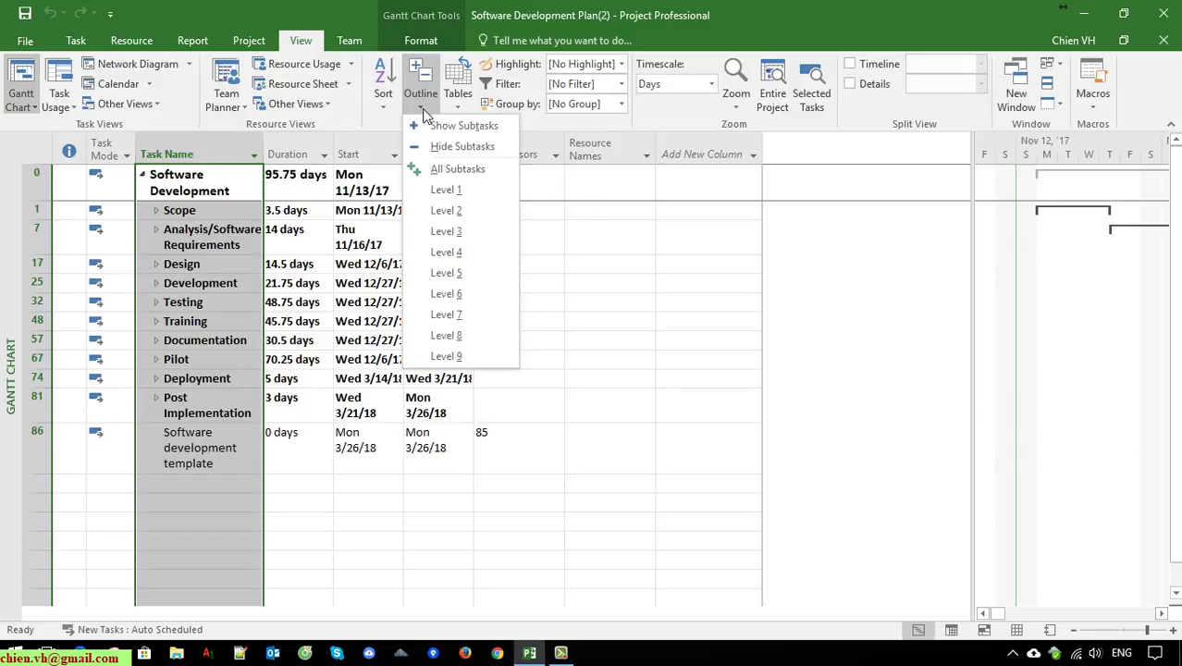
click(457, 169)
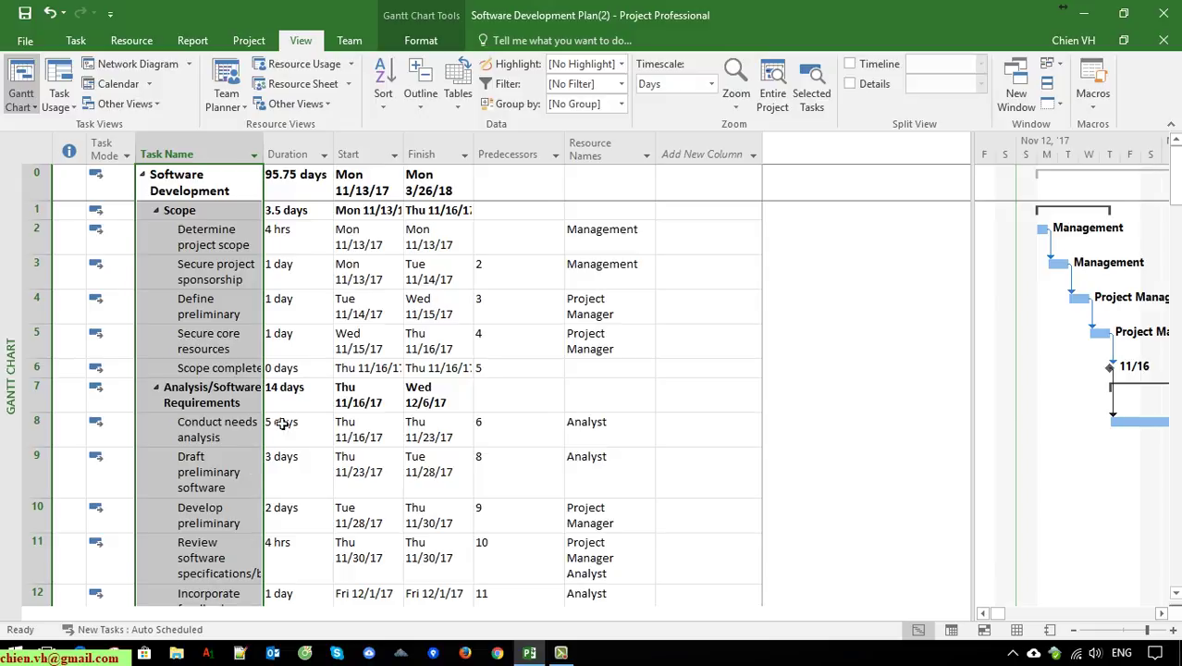
click(225, 494)
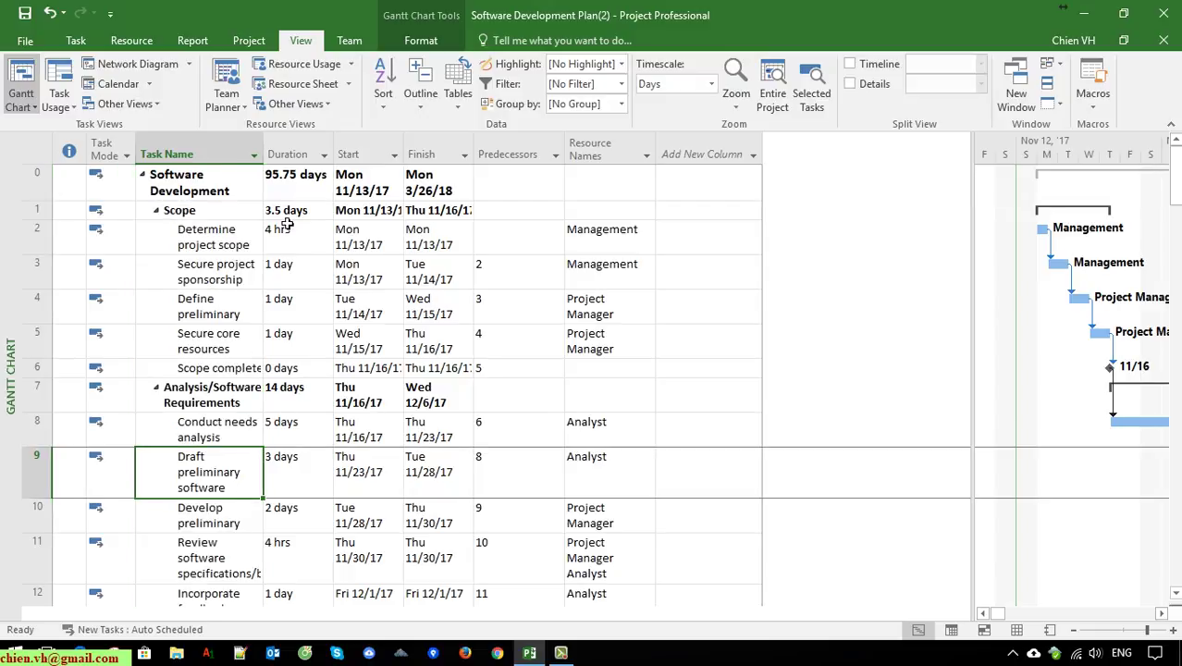
scroll(281, 431, down, 3)
scroll(281, 431, down, 2)
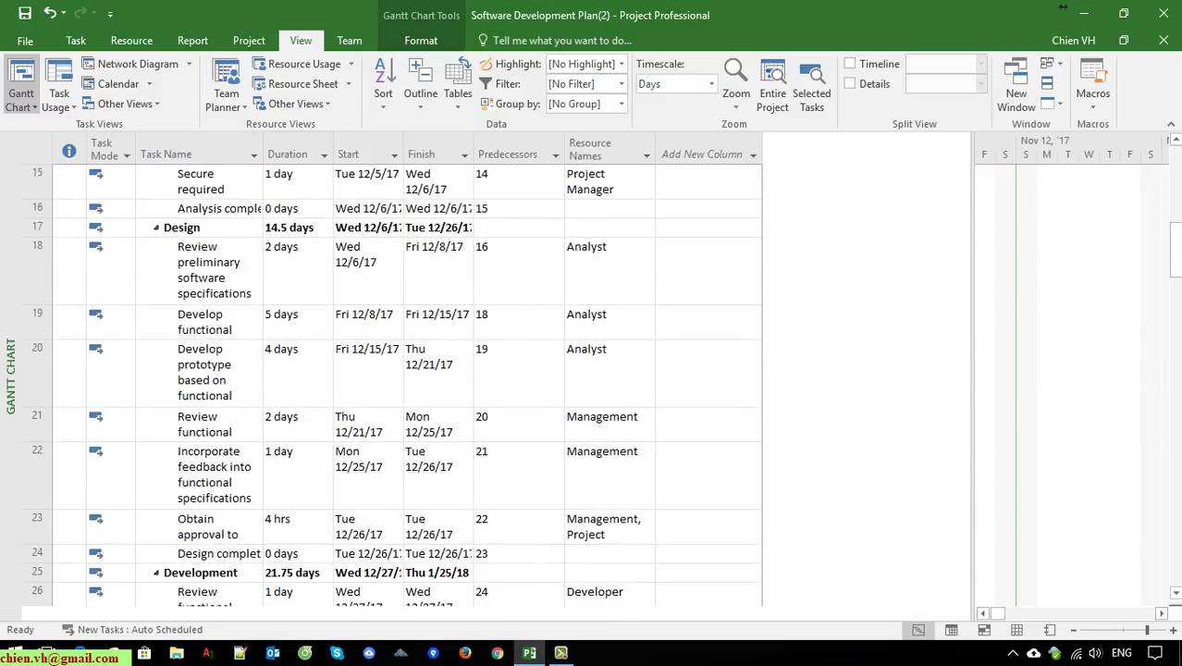
drag(1175, 250, 1175, 185)
Step: Export the project as Software Development Plan(2).pdf to the Desktop with default export options
click(89, 42)
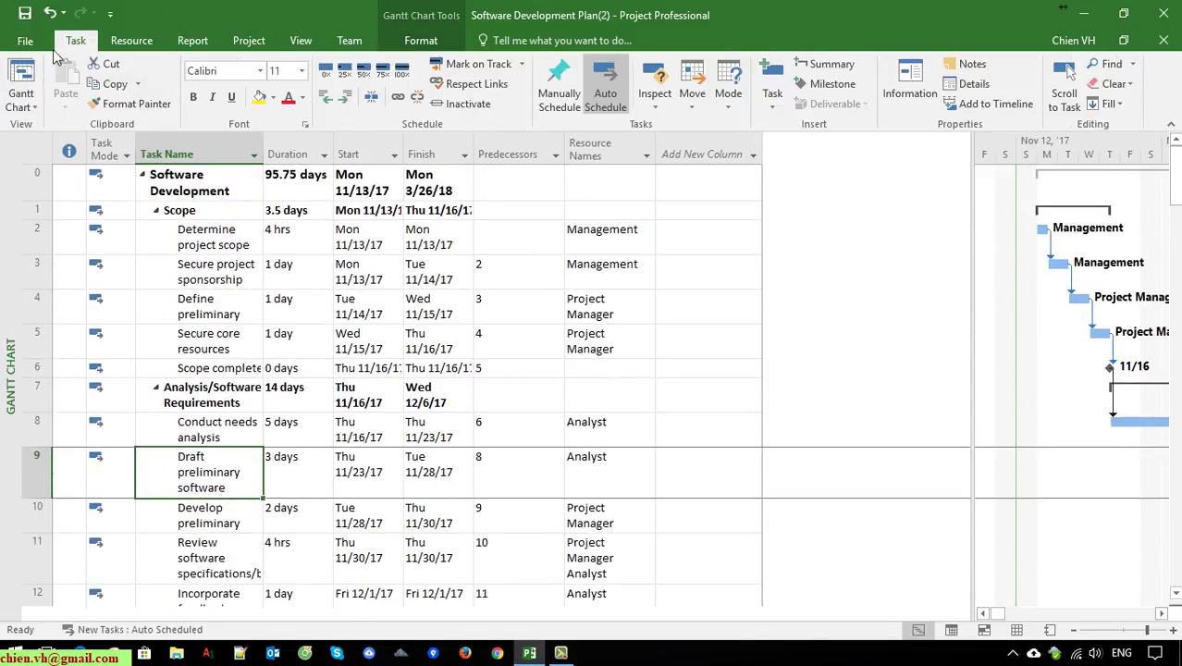
click(25, 42)
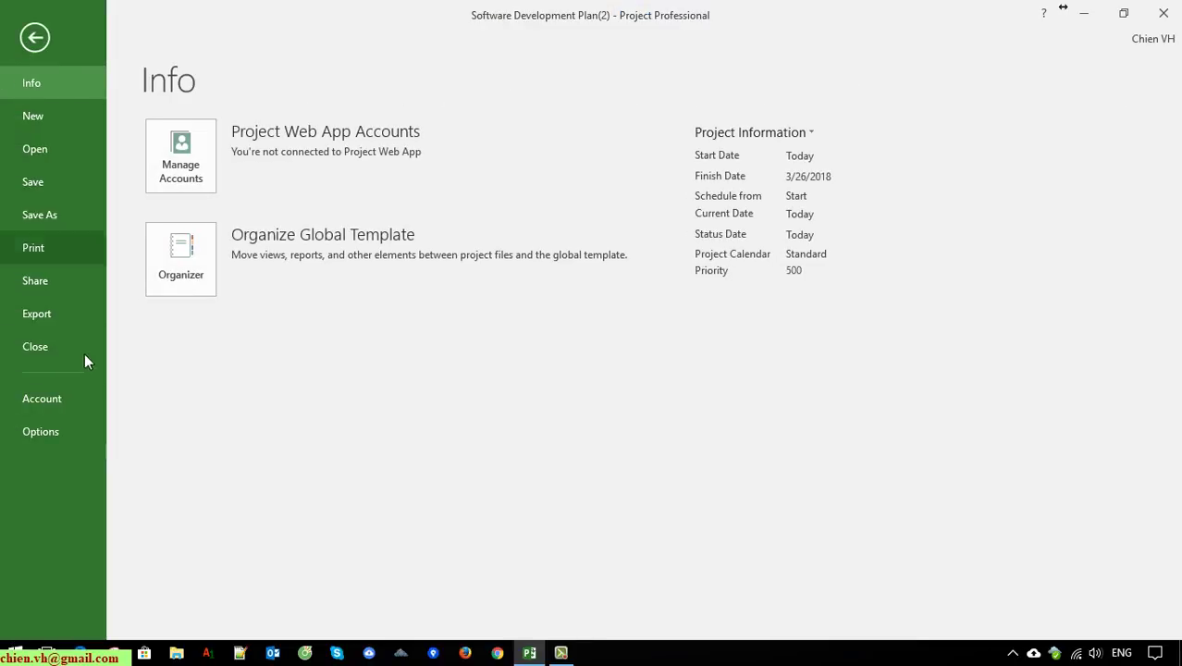
click(54, 313)
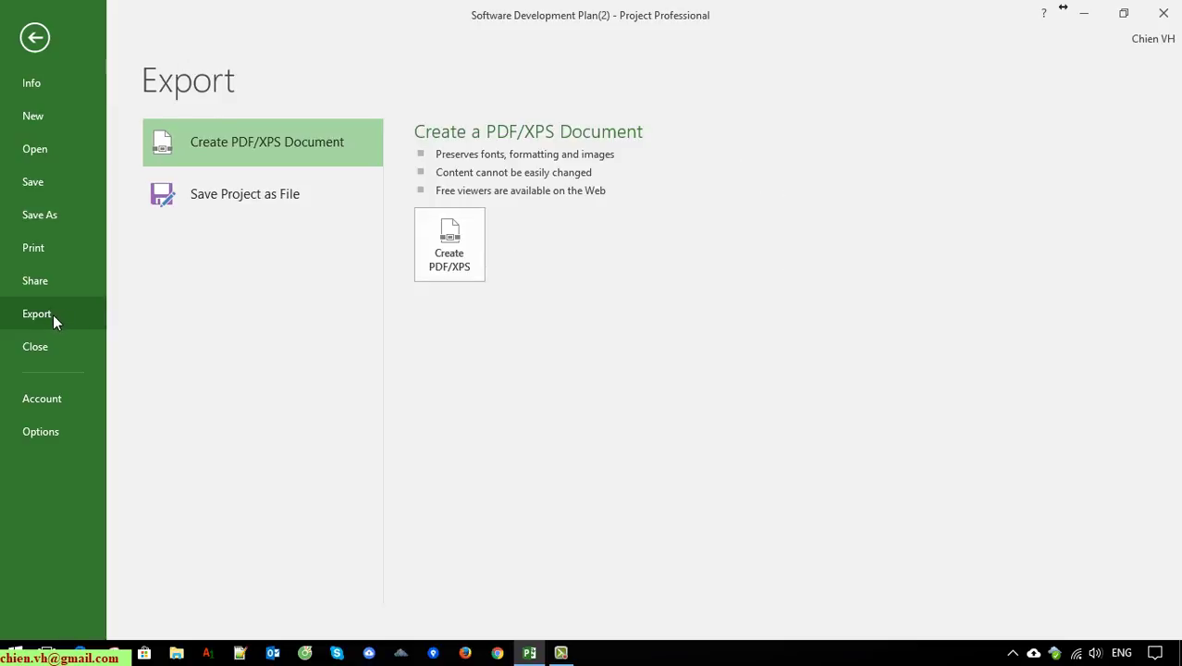
click(465, 256)
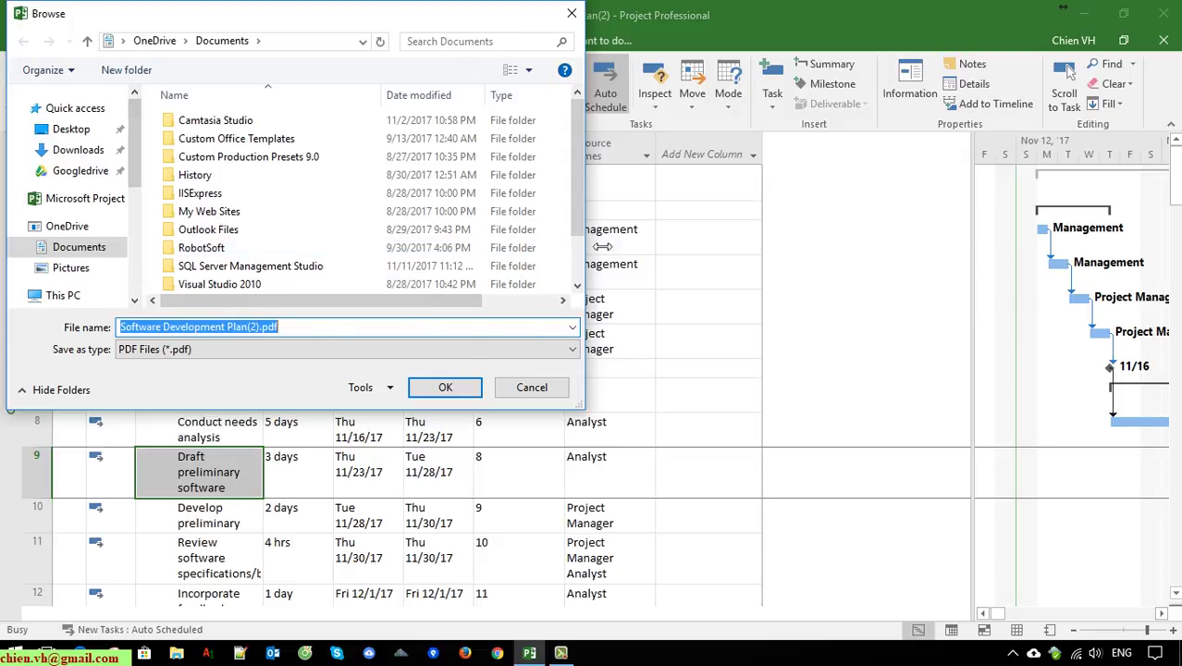
drag(576, 190, 576, 237)
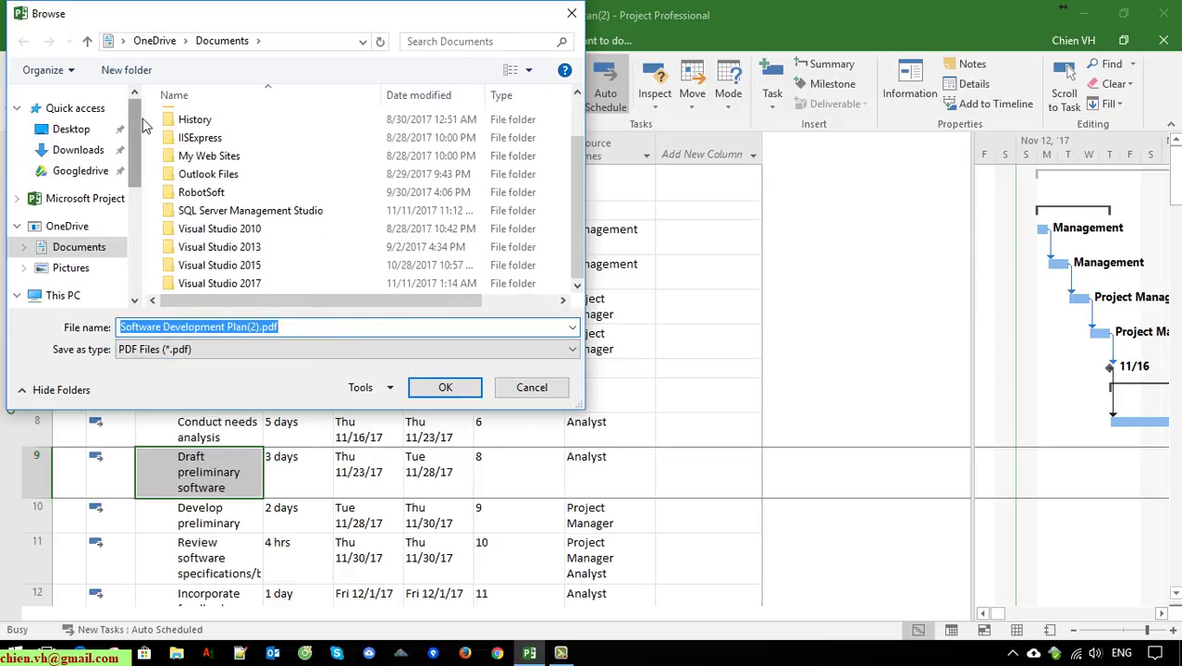
click(71, 130)
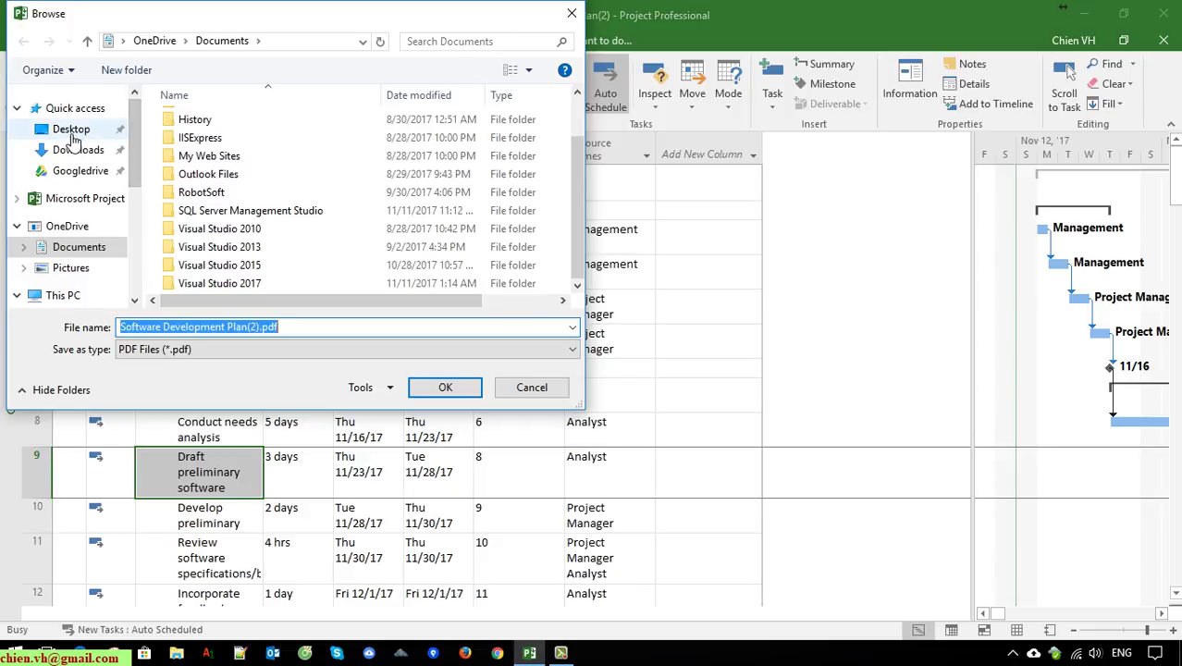
click(446, 388)
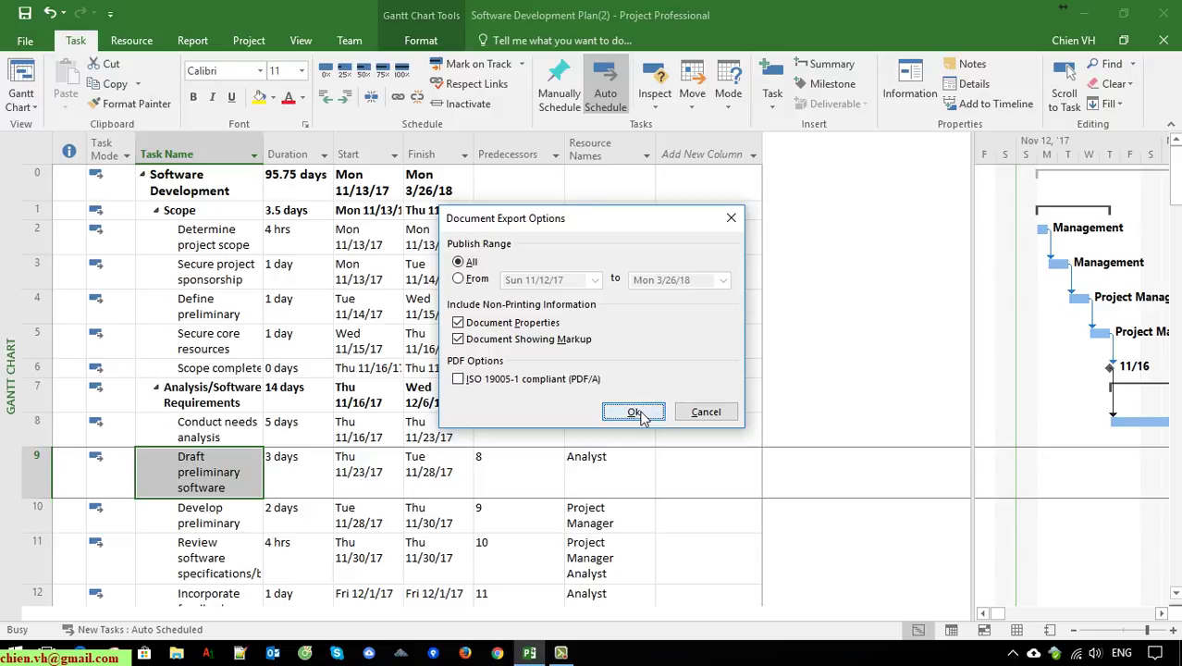
click(637, 412)
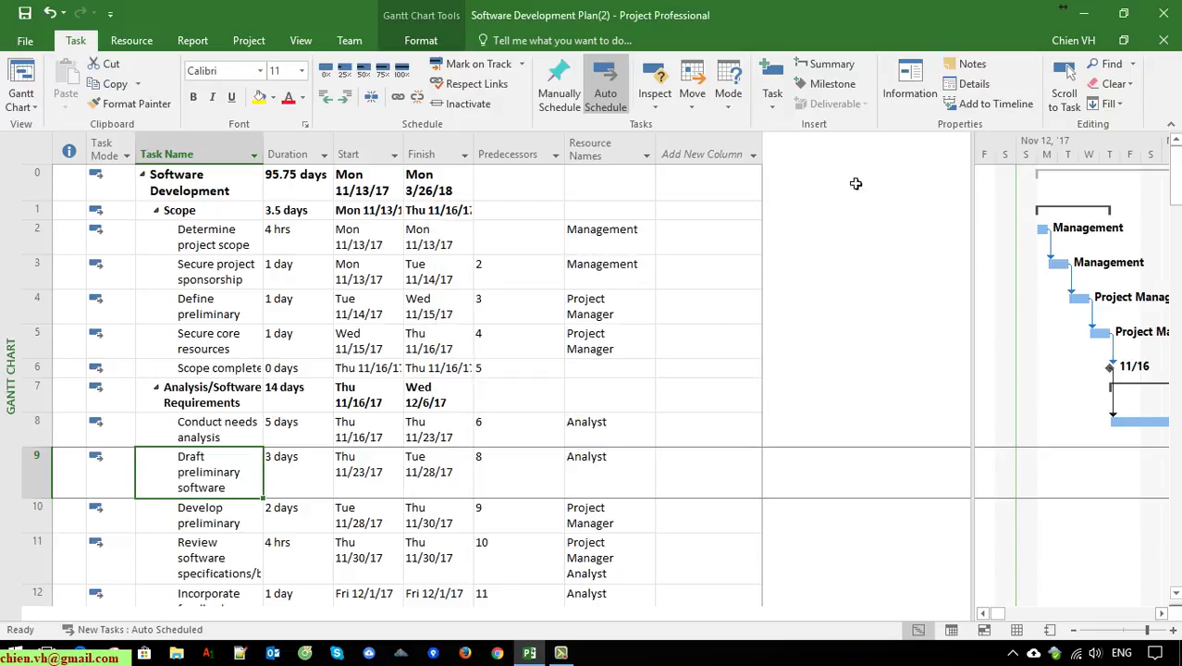
Step: Minimize Project and open Software Development Plan(2).pdf from the desktop in Foxit PhantomPDF
click(1085, 12)
click(100, 454)
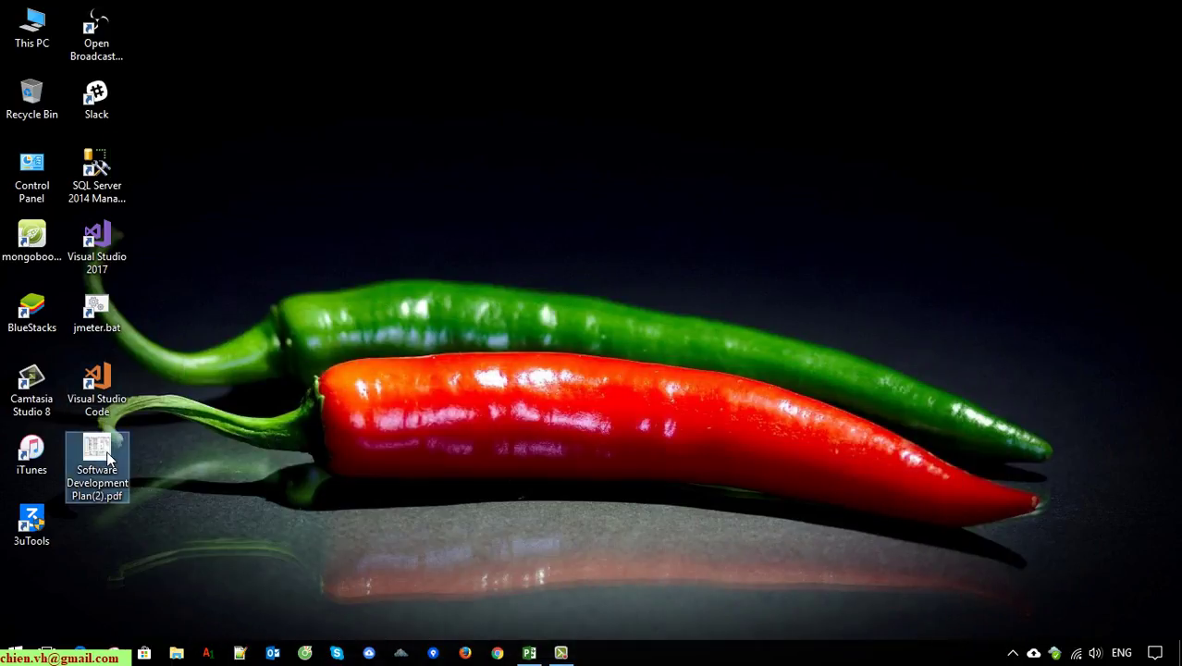
double_click(100, 456)
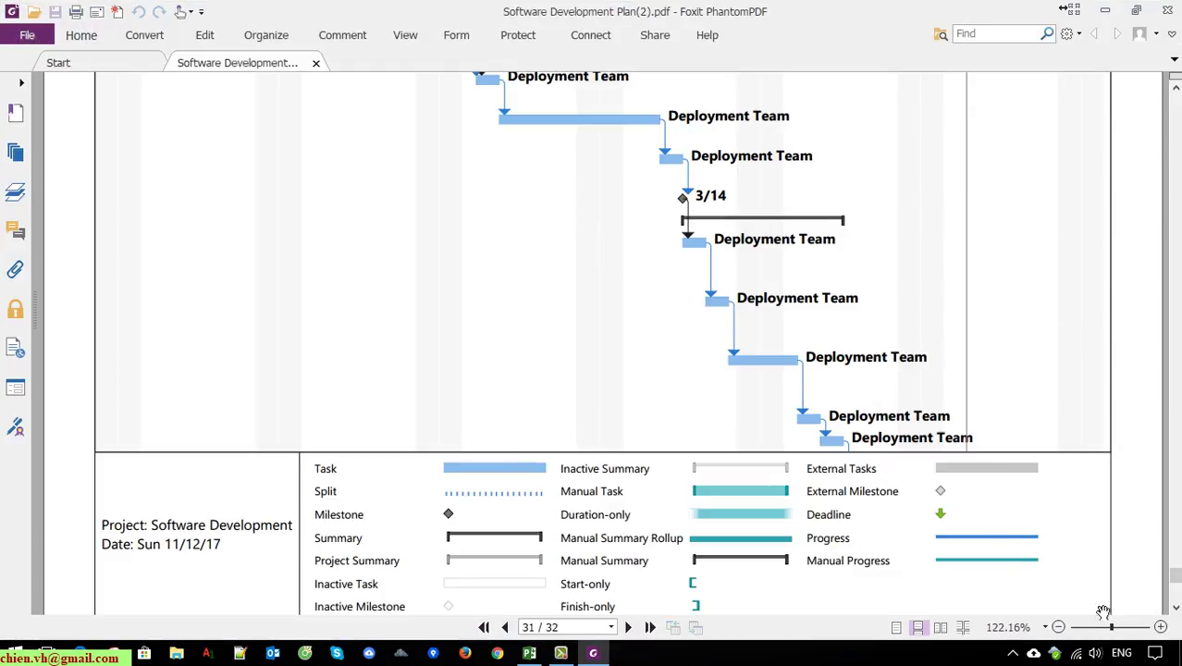
Step: Scroll through the PDF's 32 pages, then close Foxit PhantomPDF
click(1176, 610)
drag(1176, 592, 1176, 100)
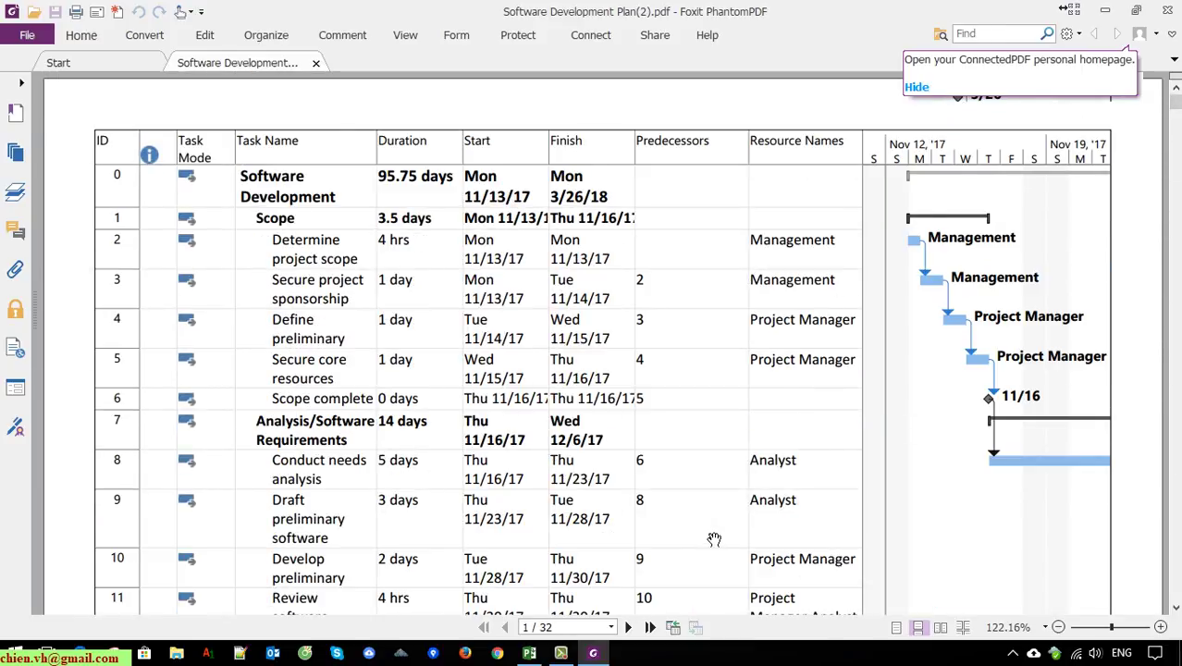
click(567, 629)
click(643, 520)
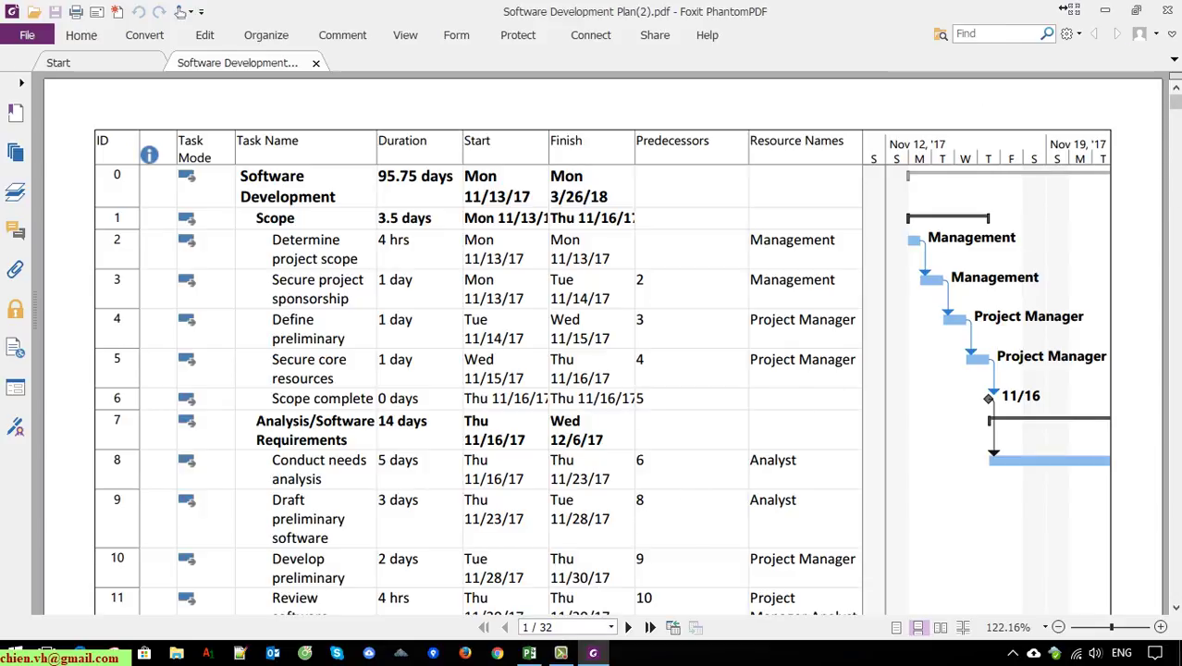
mouse_move(1177, 105)
mouse_down()
mouse_move(1176, 313)
mouse_move(1176, 100)
mouse_up()
mouse_move(1175, 106)
mouse_down()
mouse_move(1175, 176)
mouse_move(1175, 102)
mouse_up()
drag(1175, 102, 1175, 165)
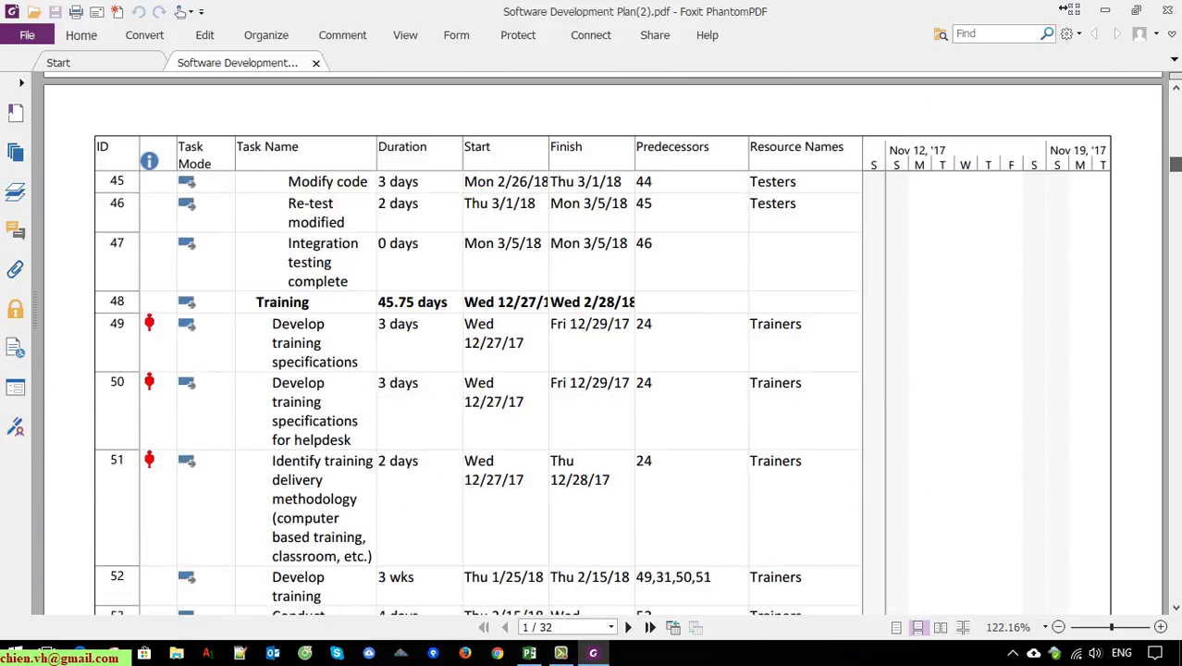
drag(1175, 165, 1175, 196)
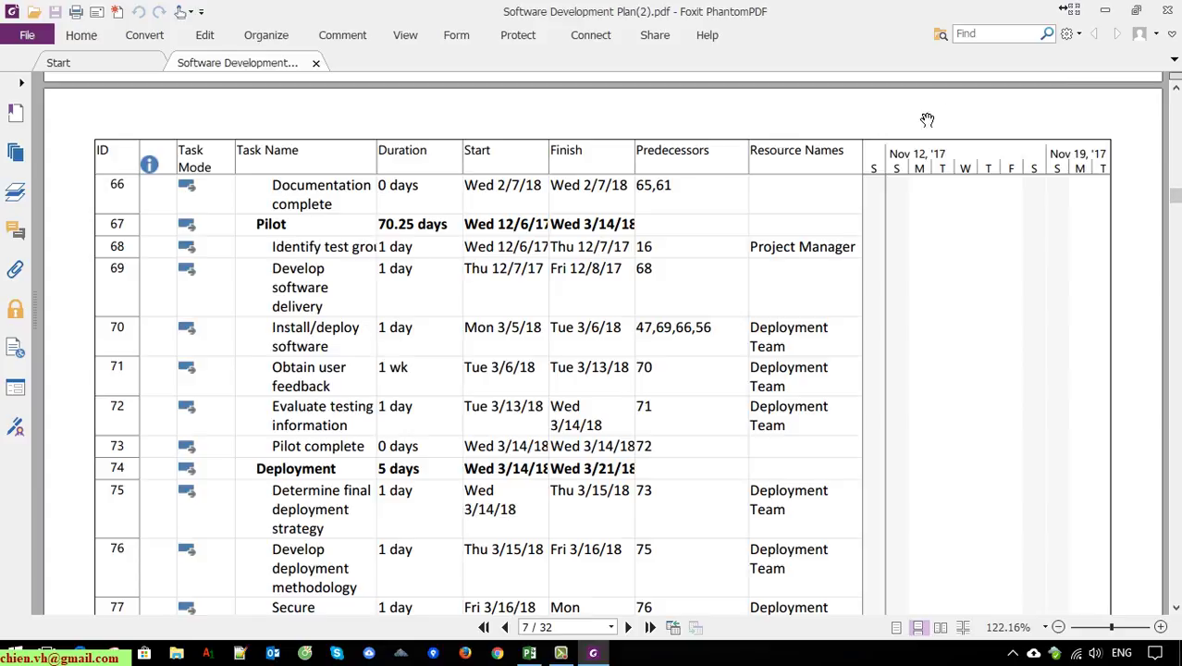
click(1168, 11)
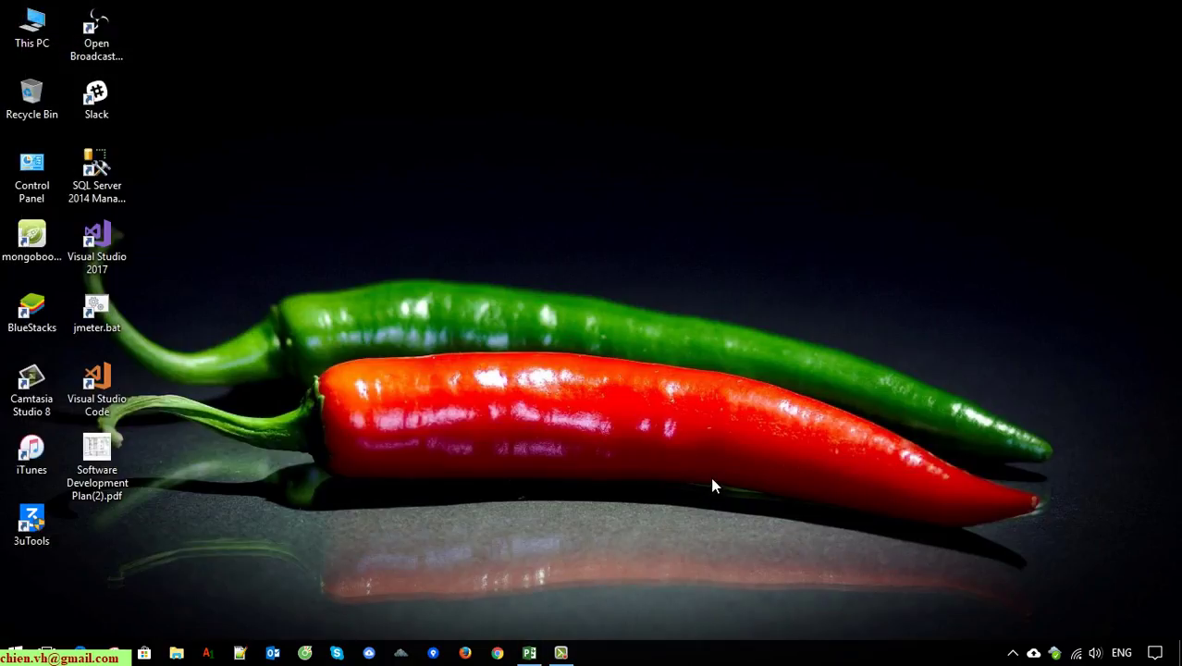
Step: Restore Project, switch Software Development Plan(2) to Task Sheet view, and scroll through its 86 tasks
click(529, 651)
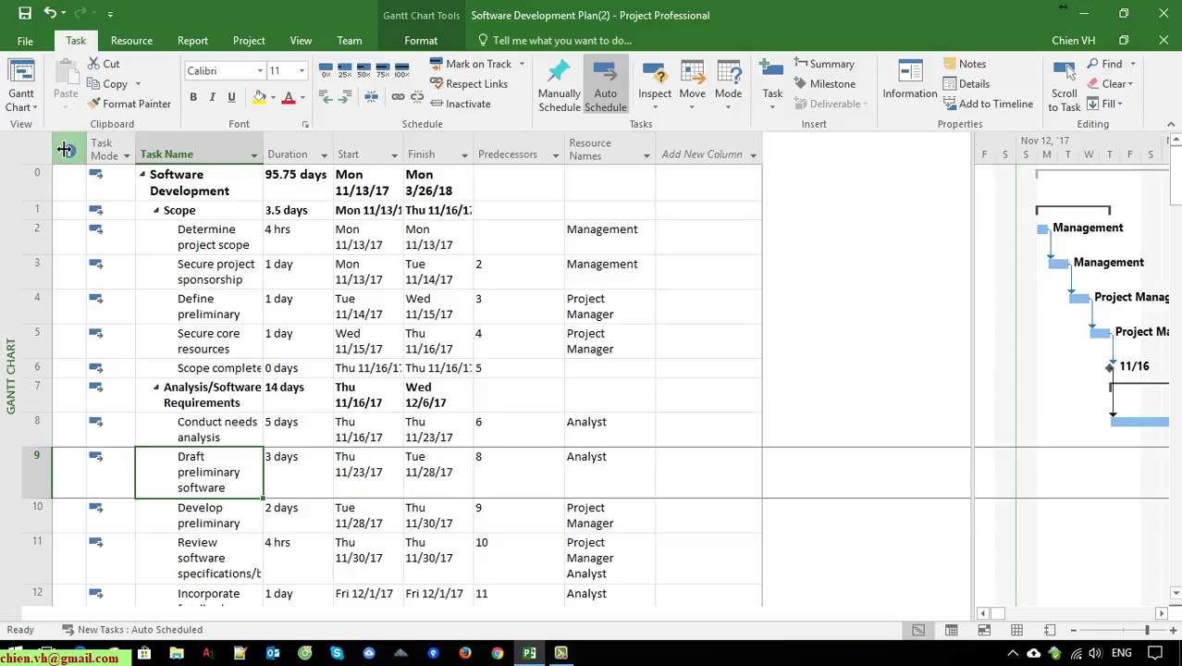
click(34, 109)
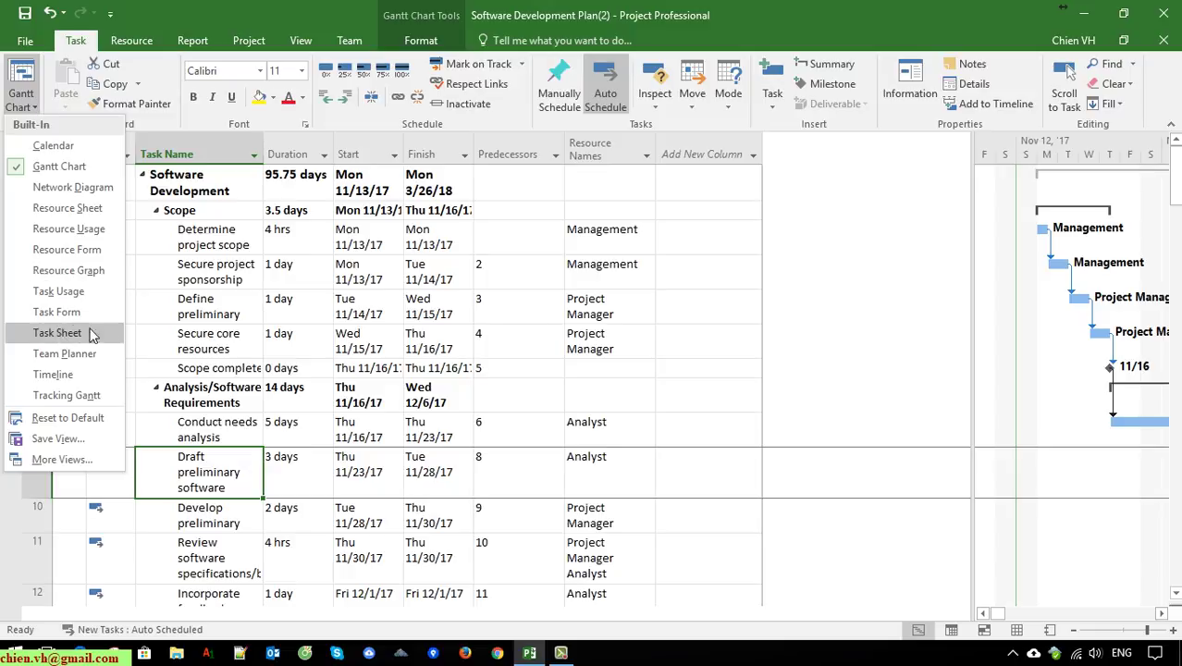
click(59, 332)
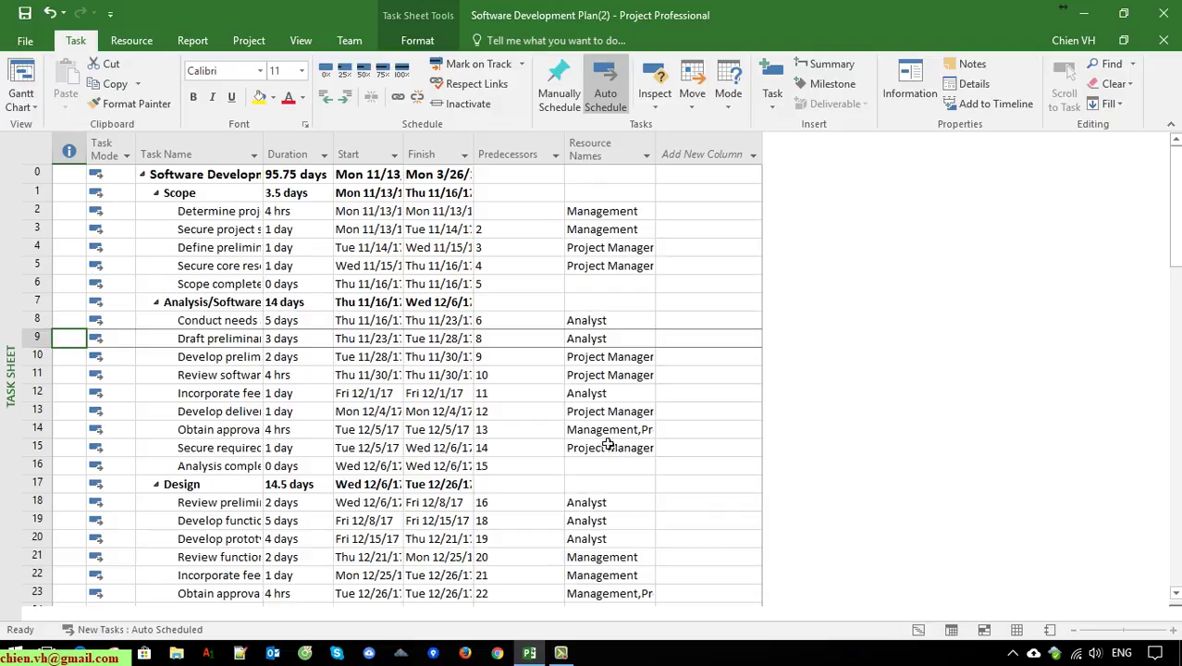
click(20, 100)
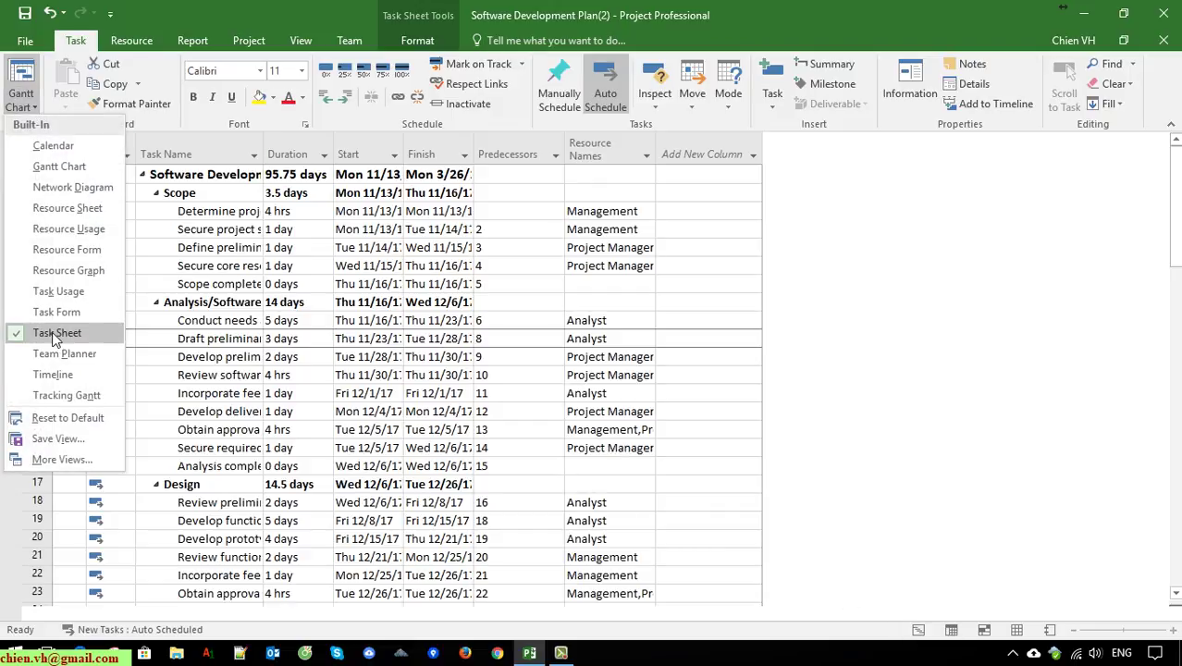
click(254, 364)
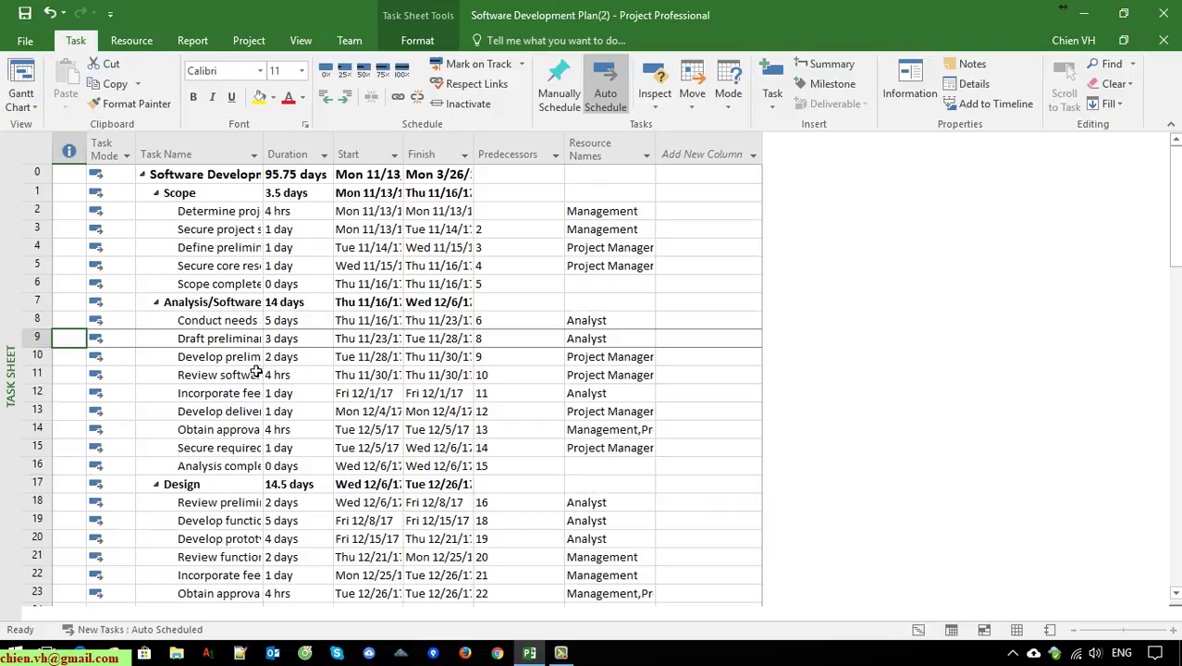
scroll(292, 438, down, 4)
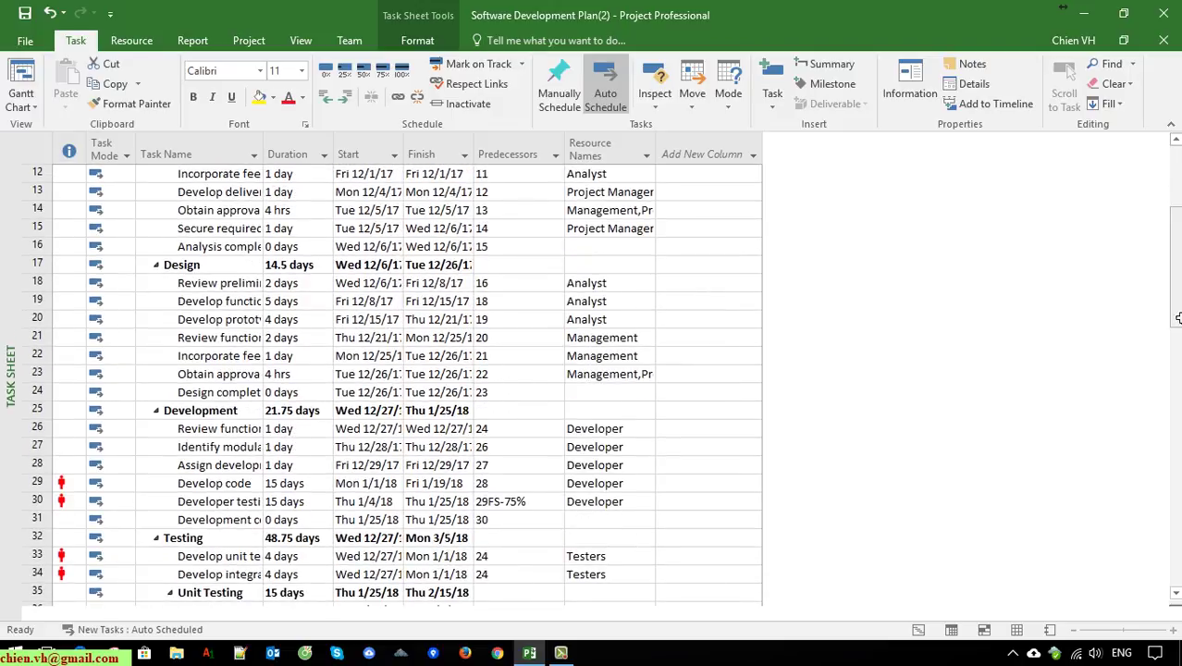
drag(1175, 299, 1176, 558)
scroll(1177, 487, down, 3)
drag(1177, 487, 1175, 238)
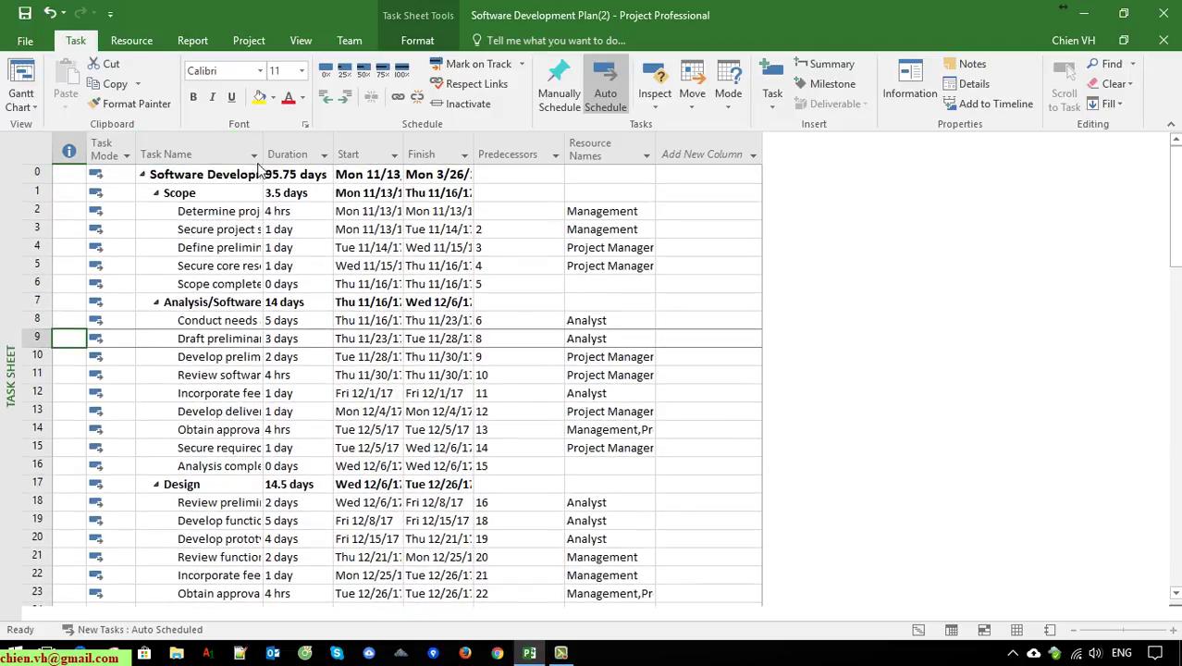
Step: Widen the Duration and Start columns so their values and dates show in full
drag(263, 151, 524, 159)
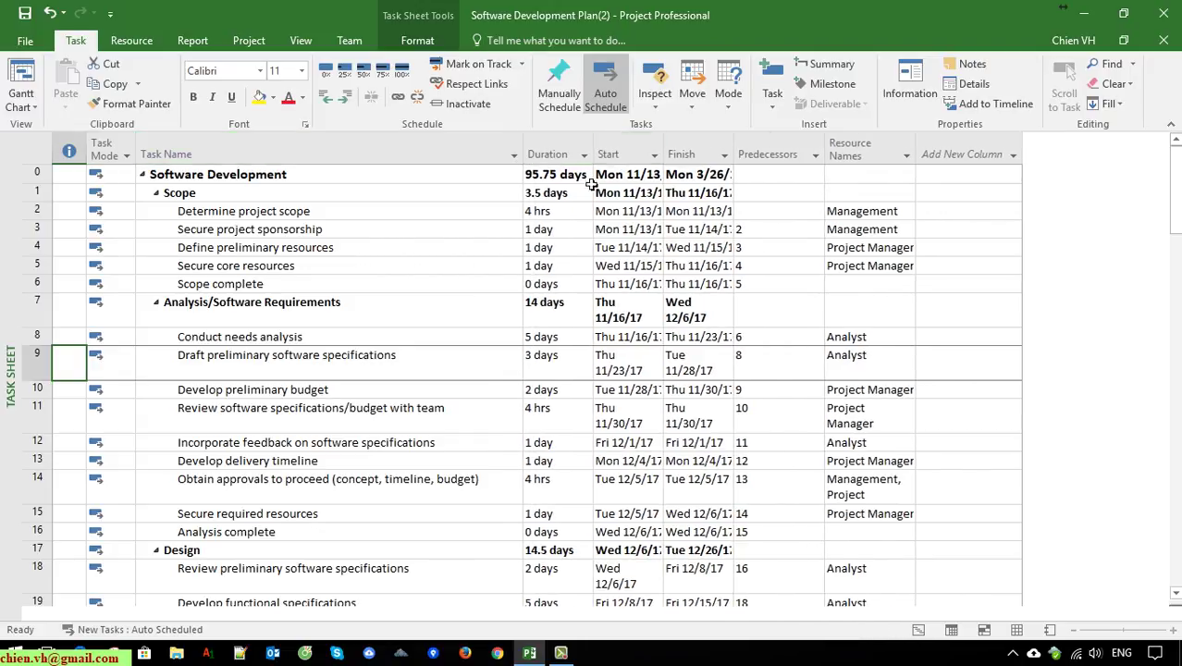
drag(603, 162, 618, 160)
click(670, 154)
click(681, 153)
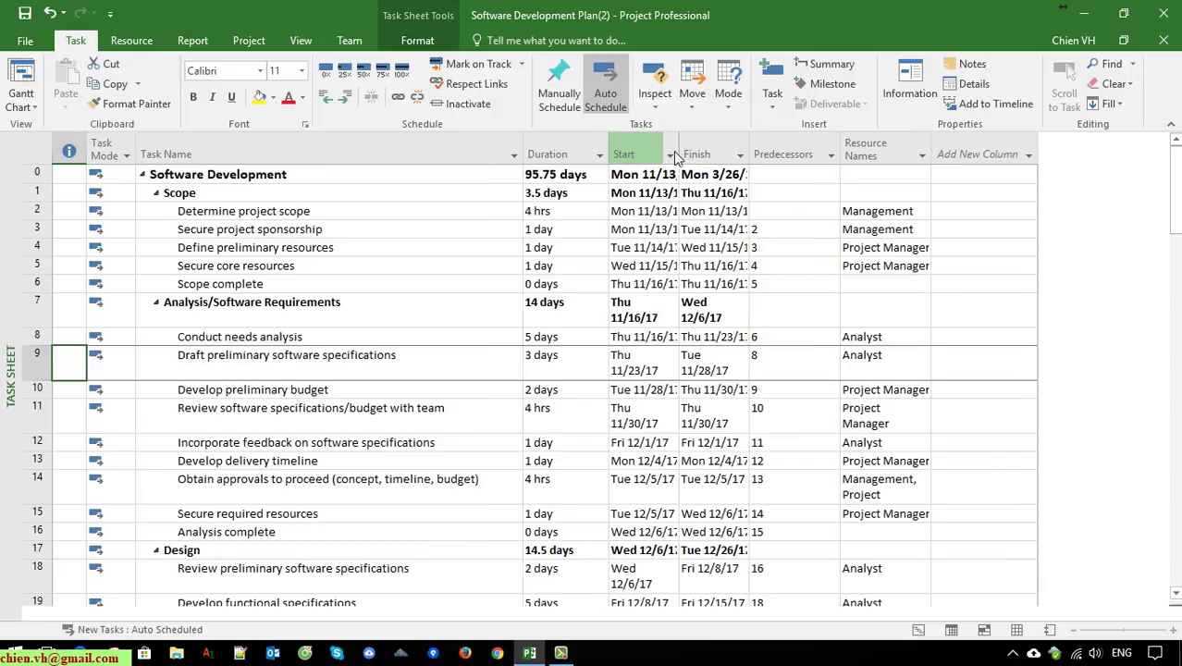
drag(688, 156, 817, 156)
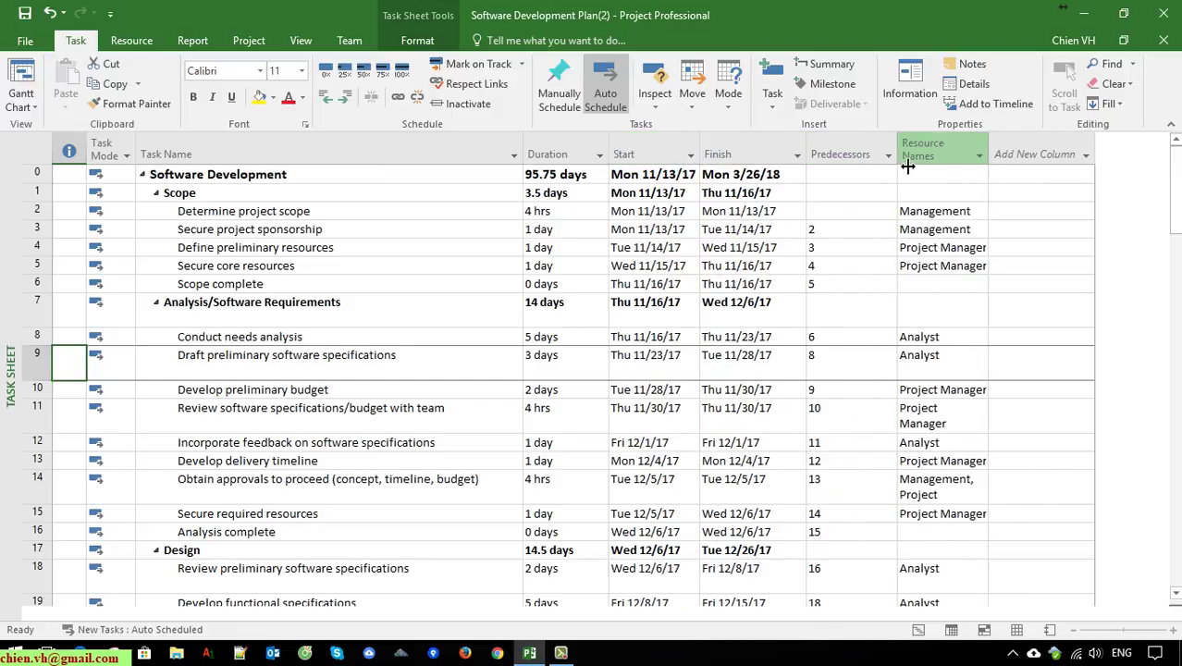
drag(1177, 188, 1175, 152)
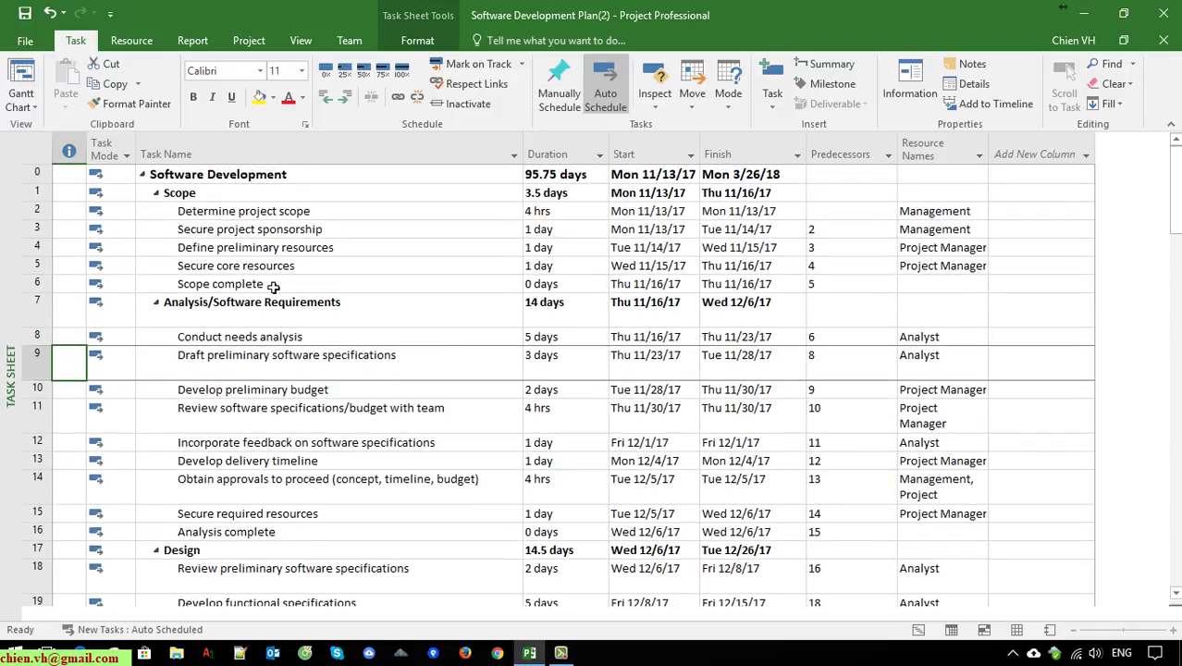
Step: Fit rows 7 (Analysis/Software Requirements), 34 and 9 to single-line height
double_click(45, 337)
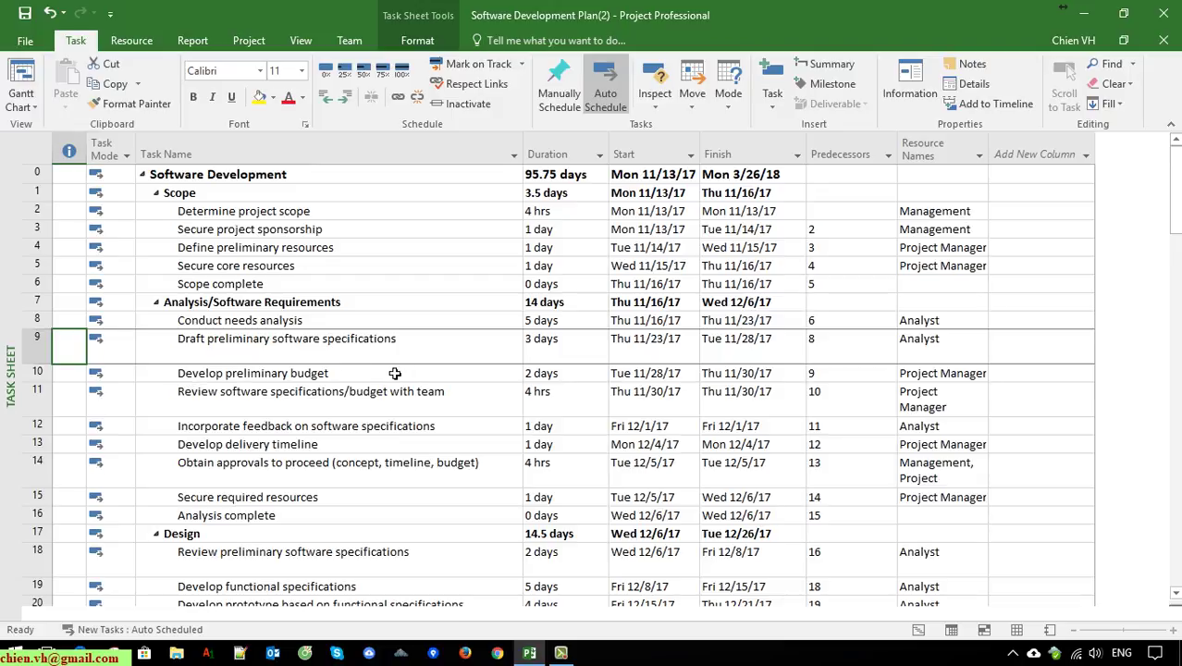
click(37, 150)
scroll(47, 235, down, 6)
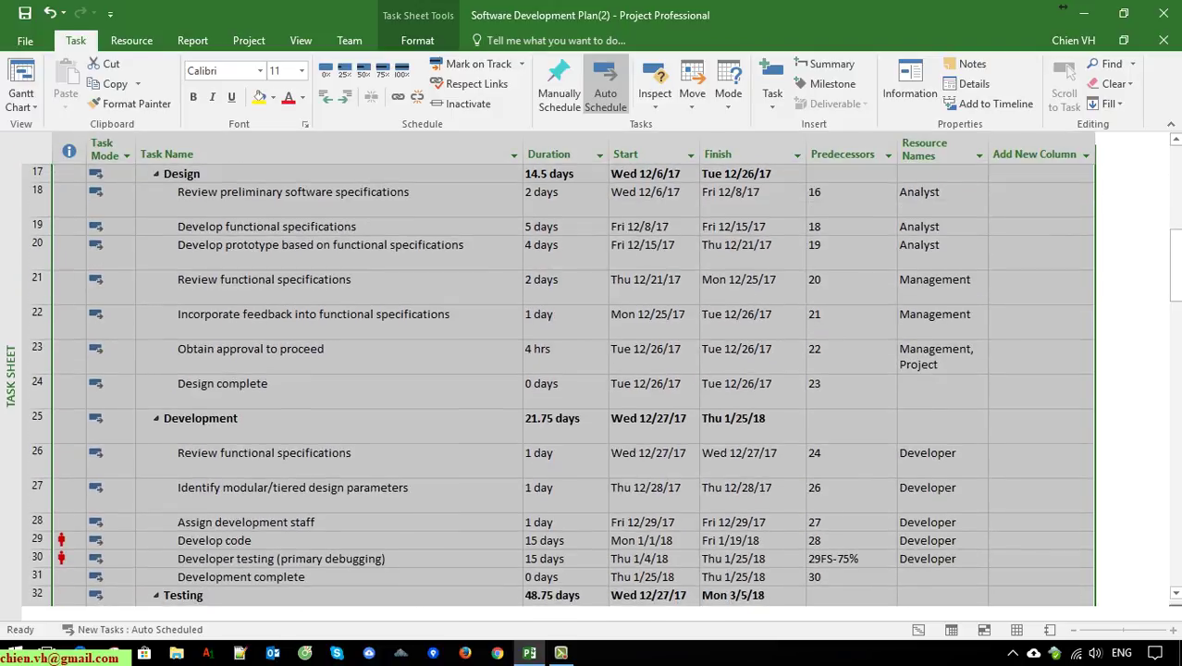
scroll(43, 357, down, 4)
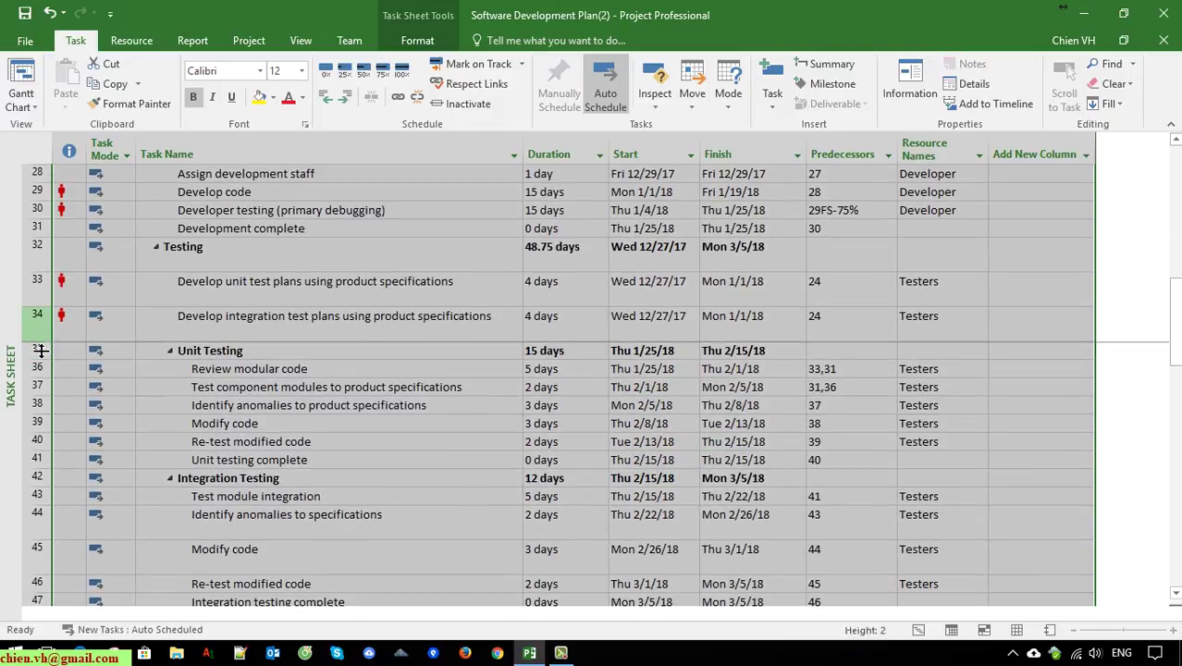
double_click(41, 351)
click(436, 320)
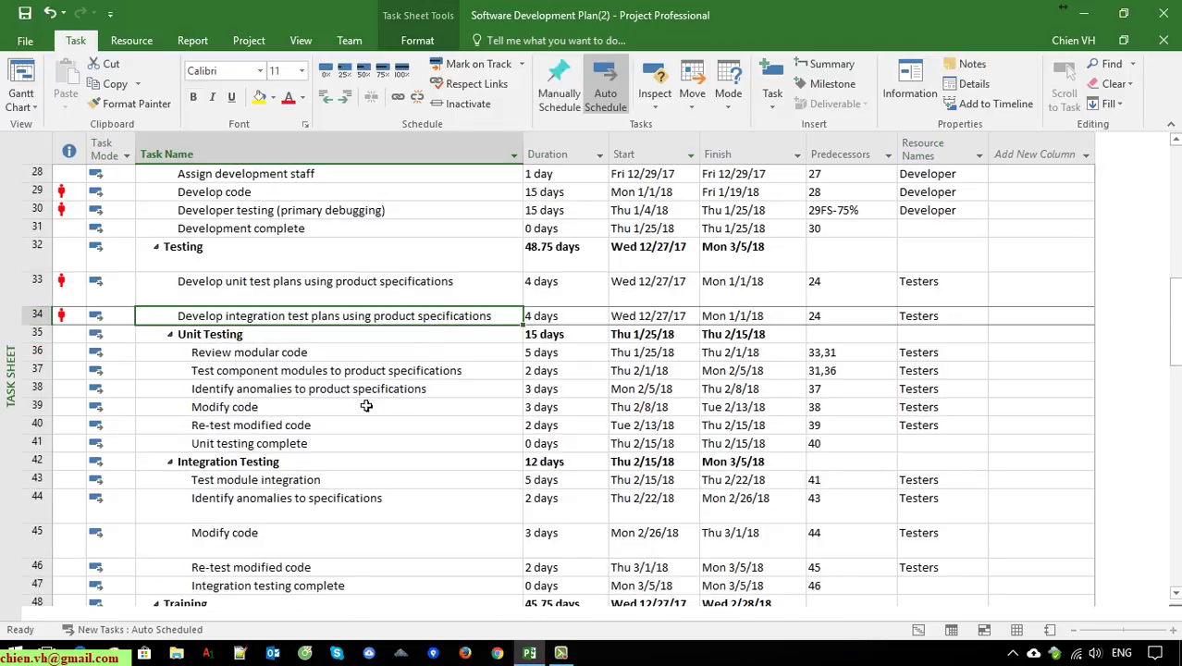
scroll(367, 408, up, 3)
scroll(255, 335, up, 5)
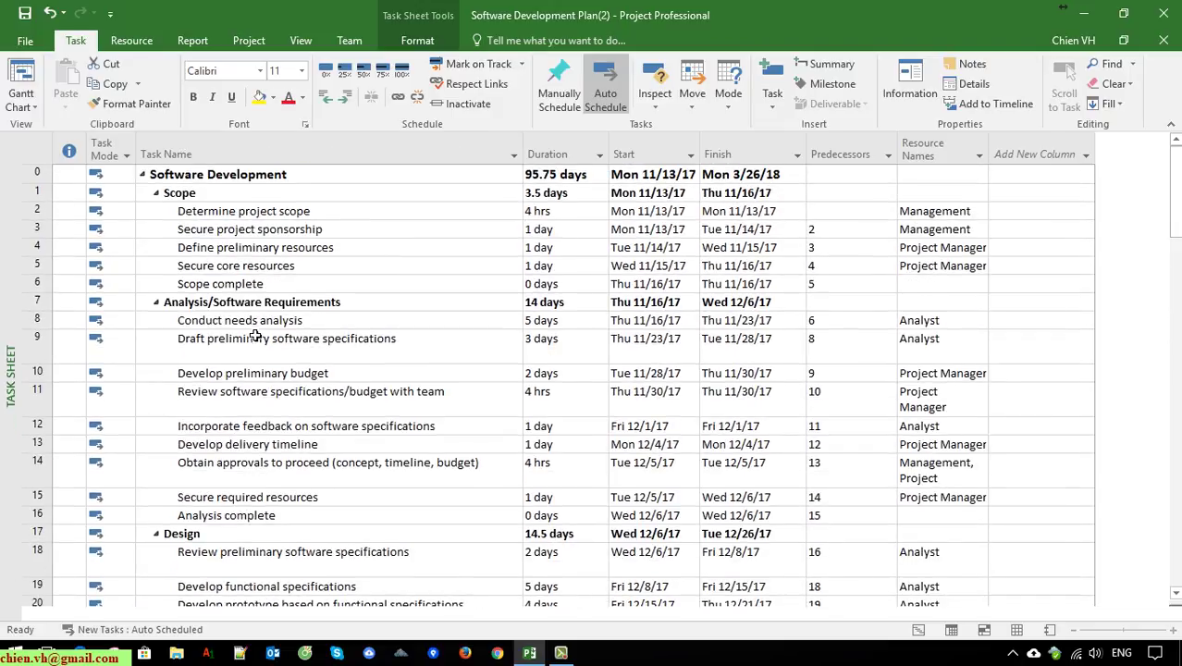
double_click(37, 365)
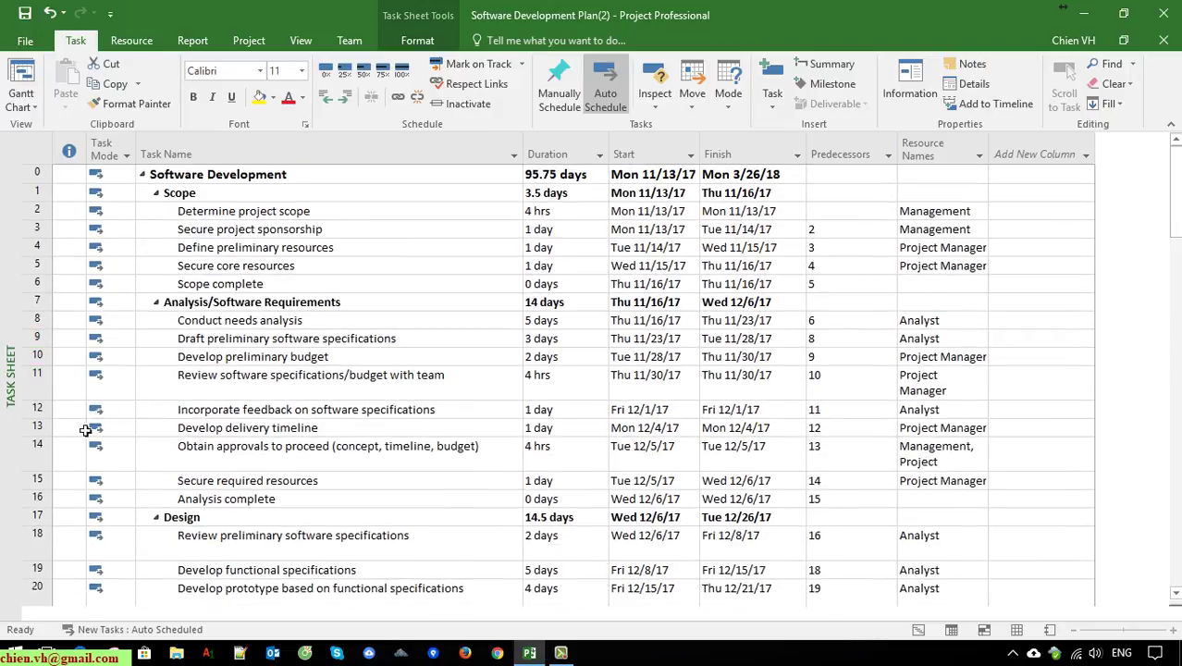
Step: Check the Incorporate feedback task's details, then select the Review software specifications/budget with team task
click(46, 414)
double_click(37, 407)
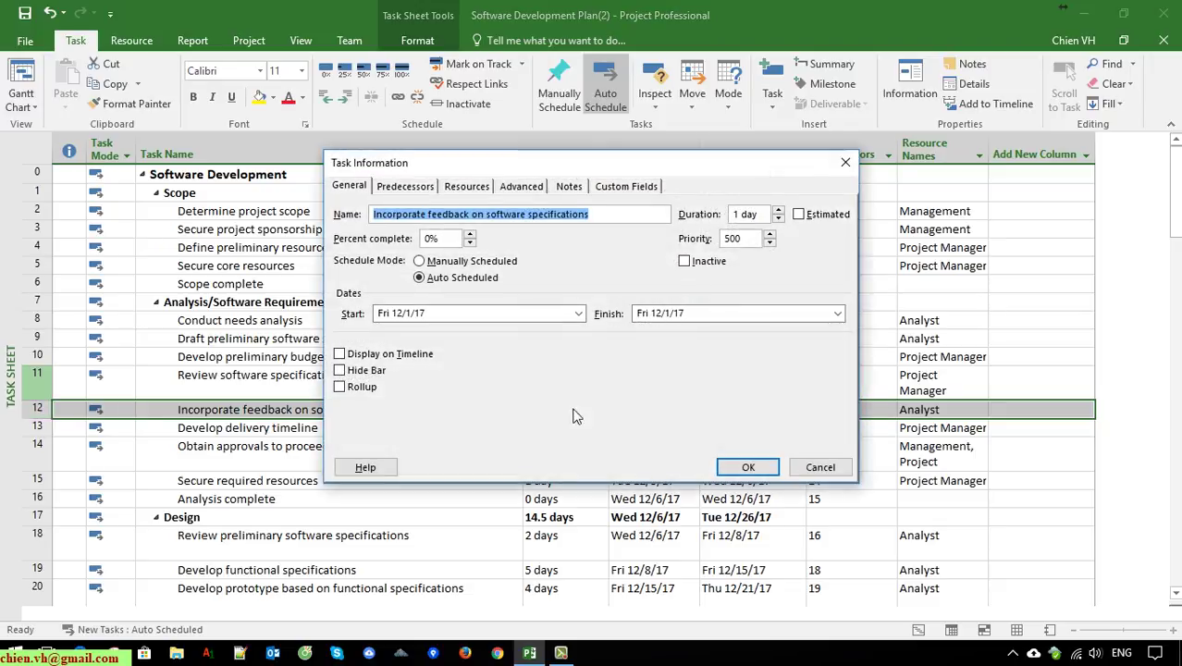
click(817, 464)
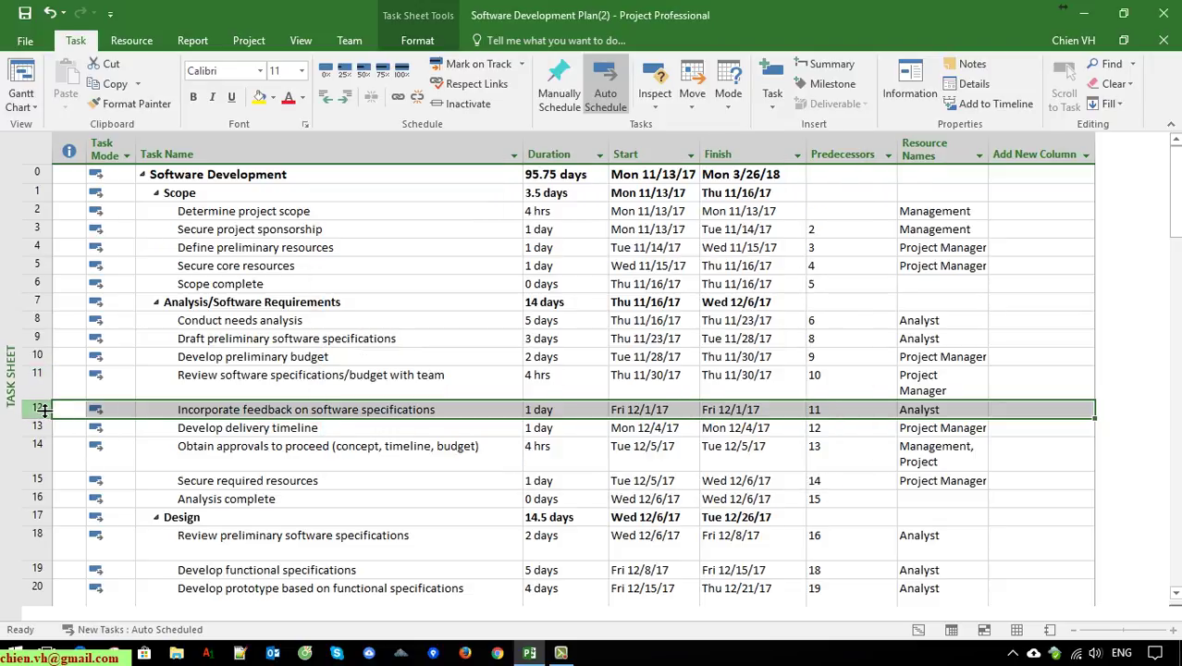
click(41, 395)
click(180, 404)
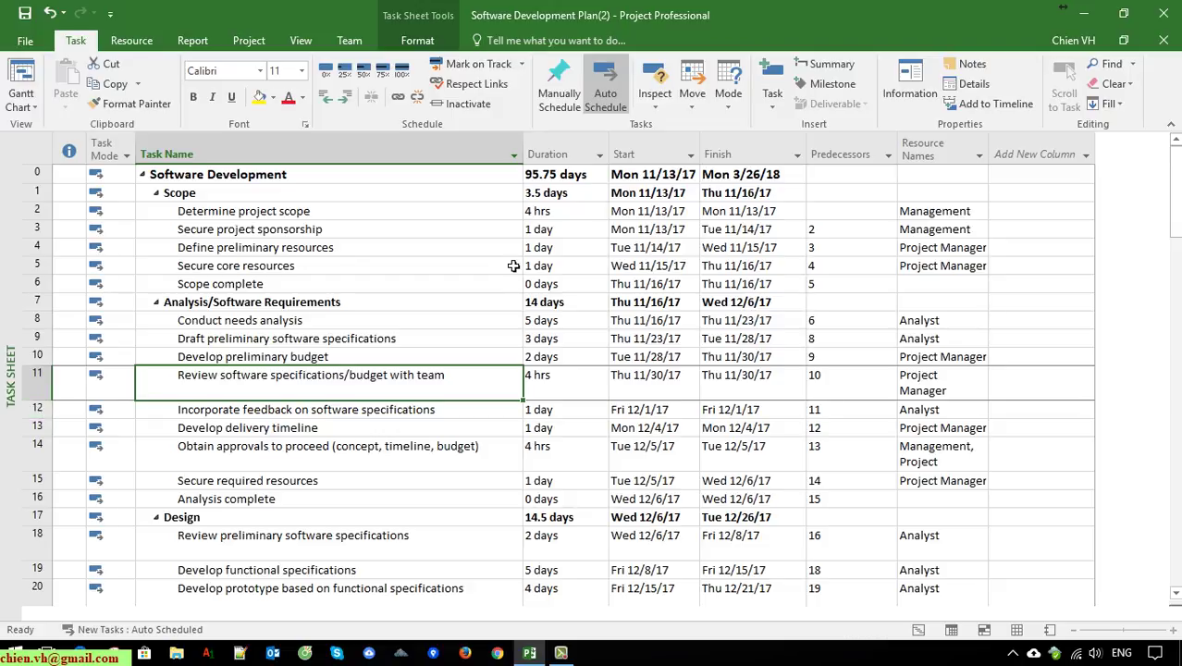
Step: Widen Resource Names in two stages and fit rows 11 and 14 to single-line height
drag(988, 154, 1035, 154)
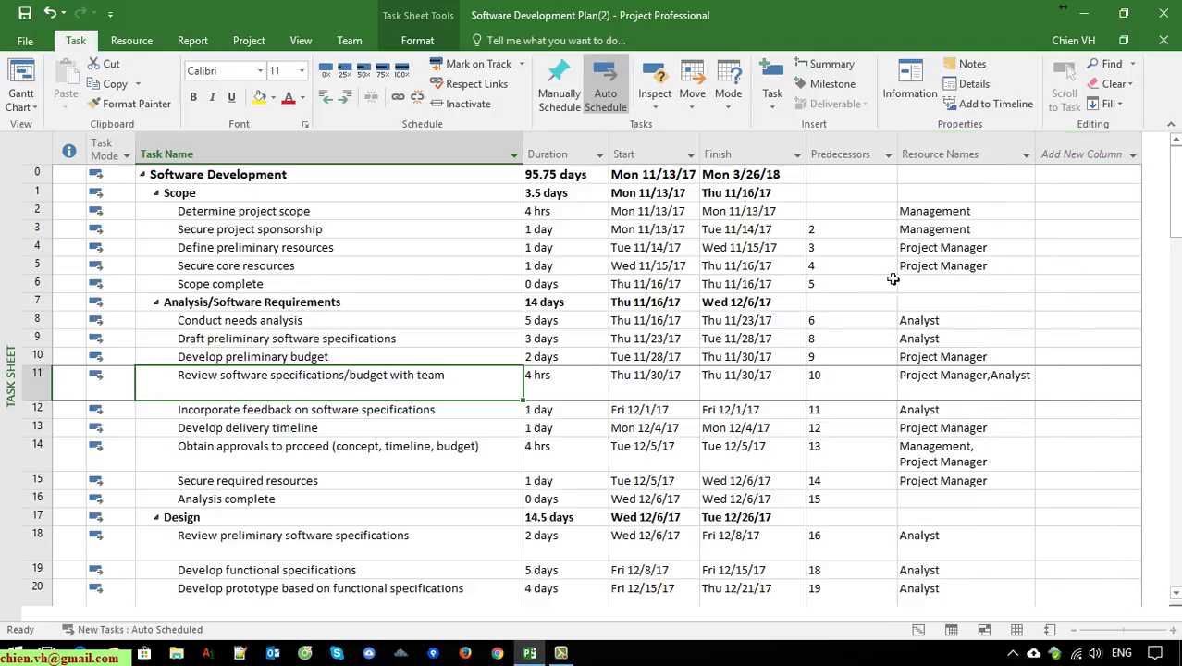
double_click(60, 408)
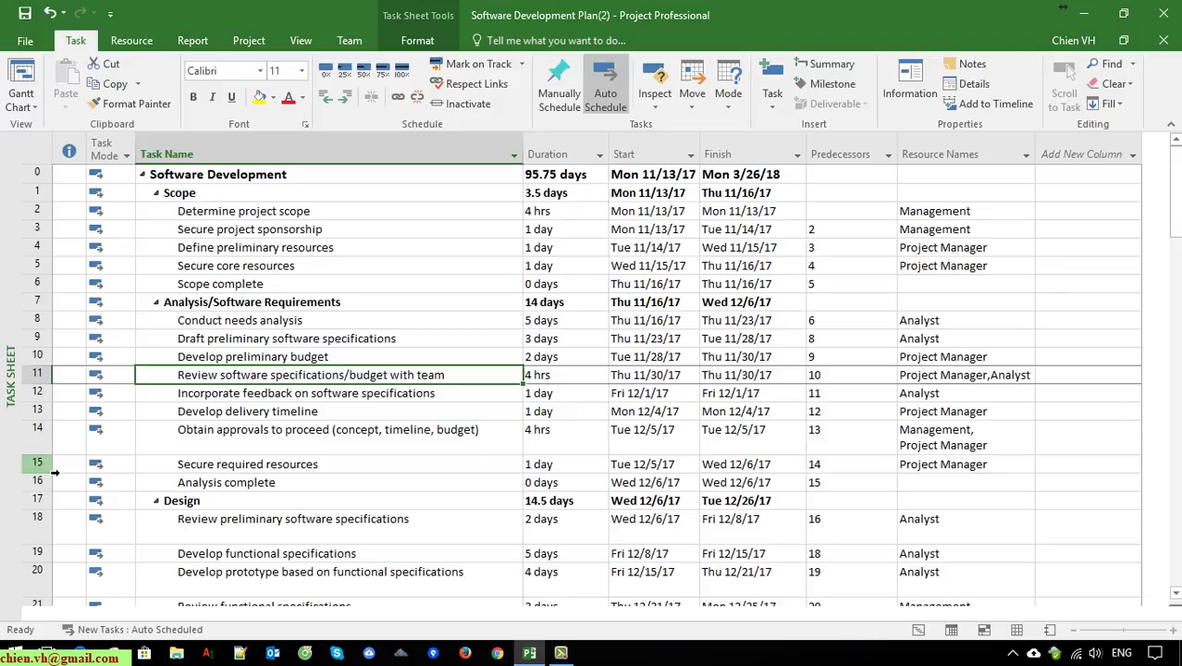
drag(1034, 154, 1120, 159)
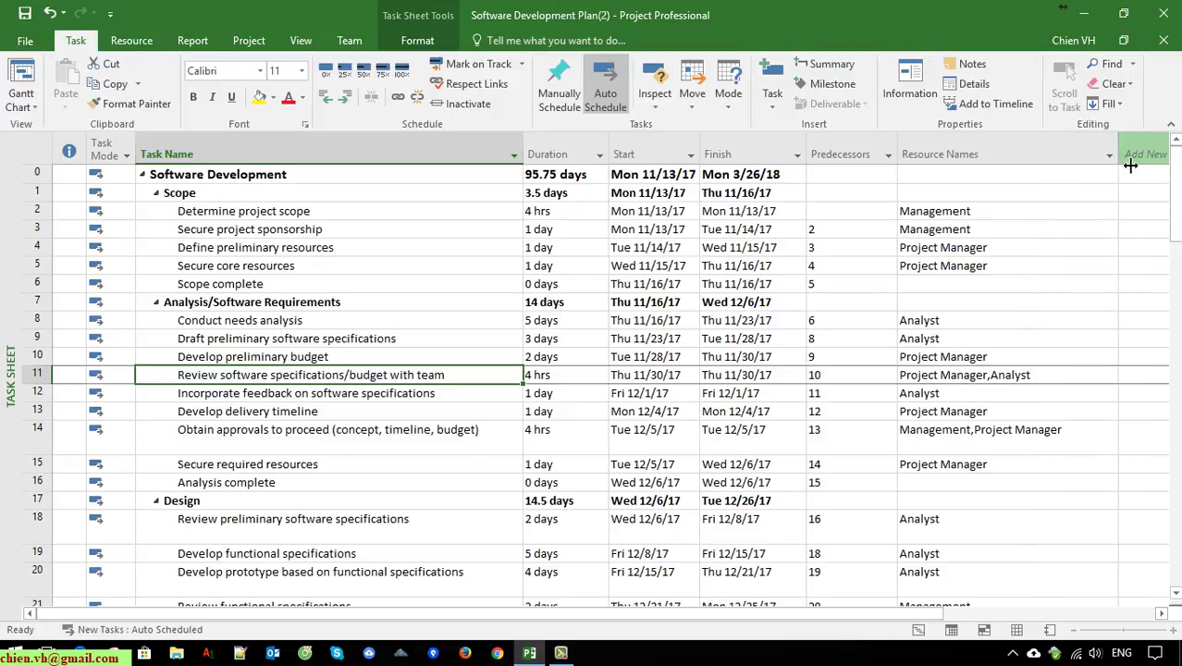
double_click(53, 454)
Step: Shrink rows 18, 20, 21, 22, 23 and 24 (Design complete) to single-line height
scroll(107, 527, down, 2)
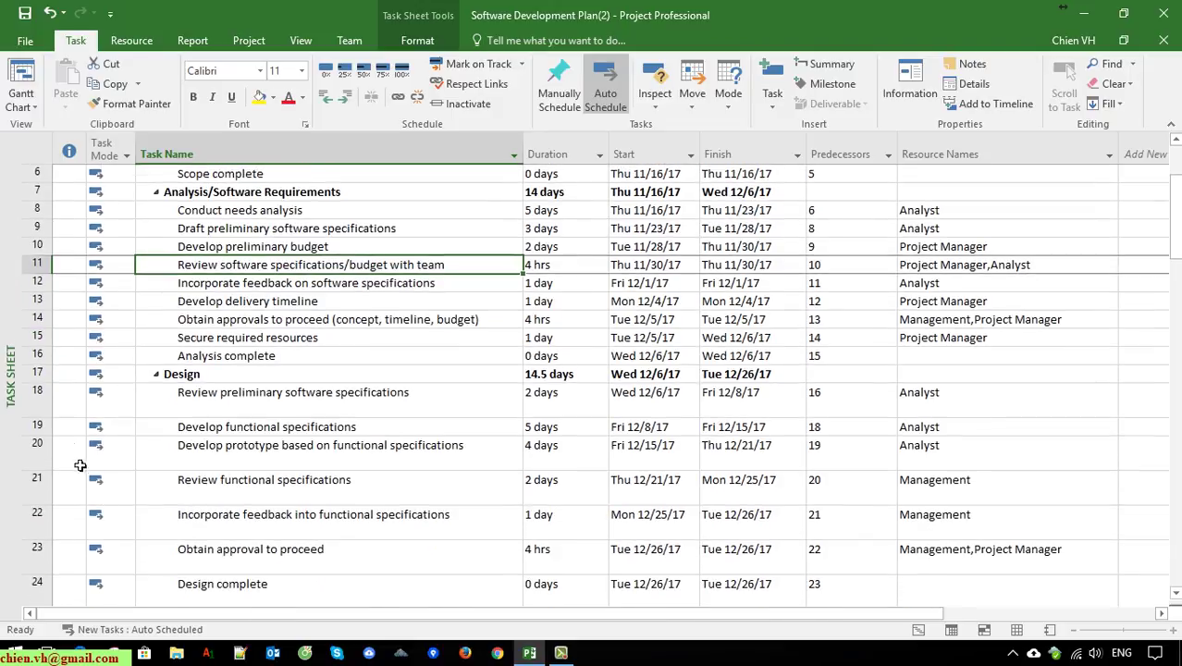
double_click(53, 417)
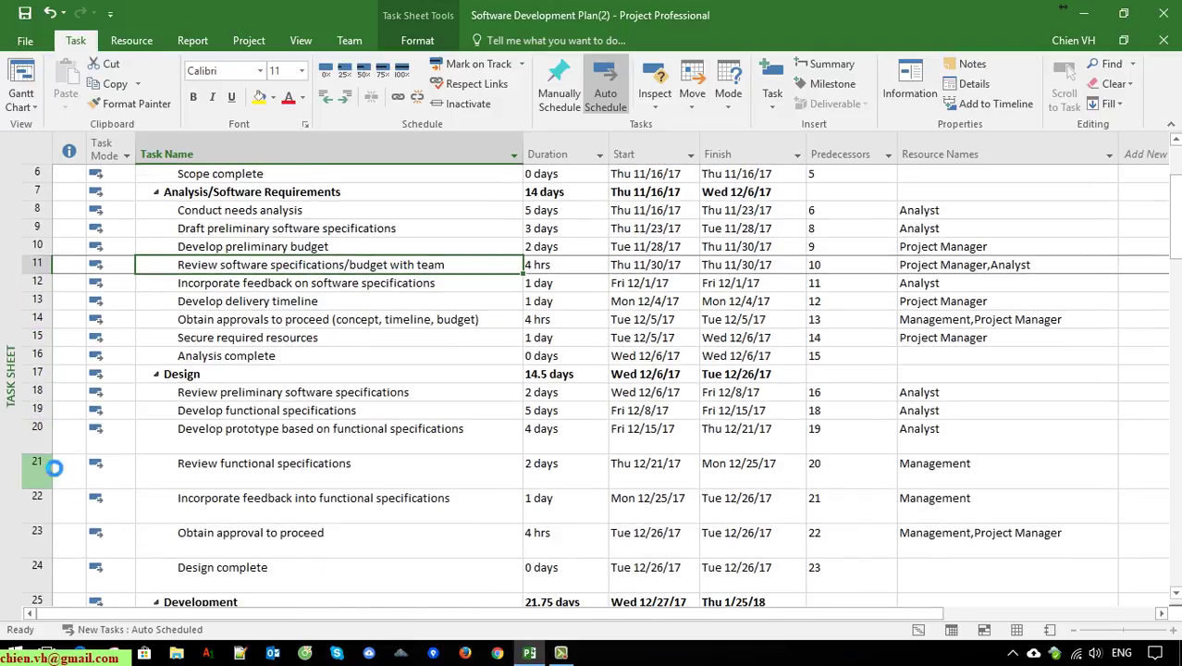
double_click(56, 473)
double_click(56, 490)
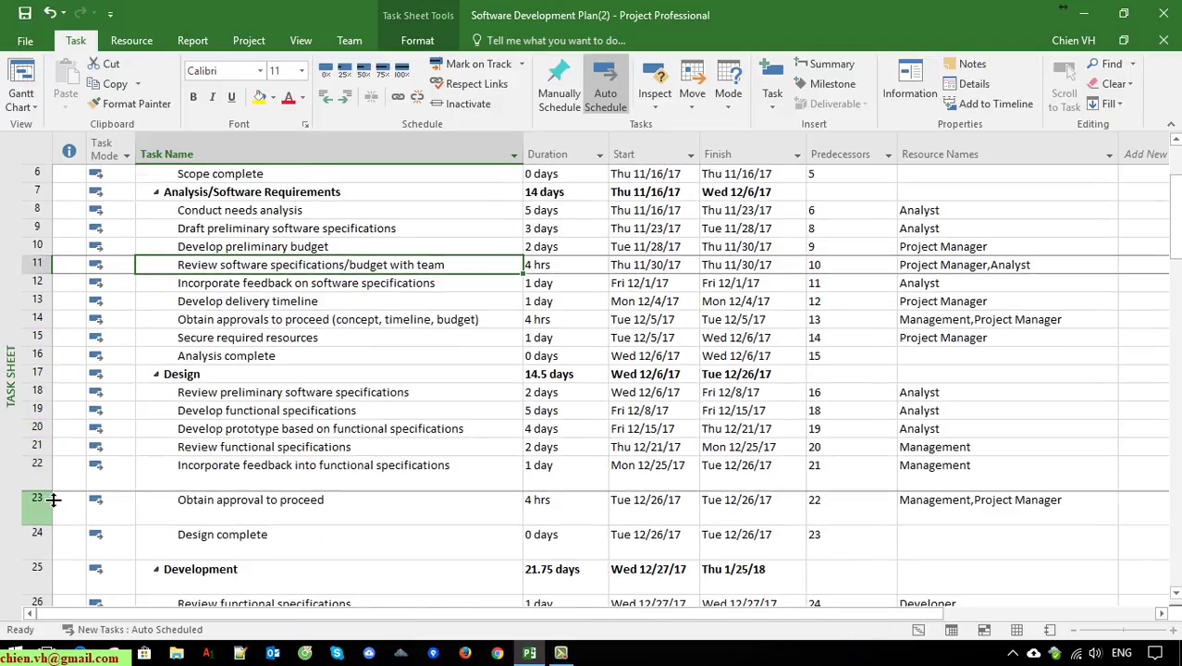
double_click(56, 506)
double_click(54, 518)
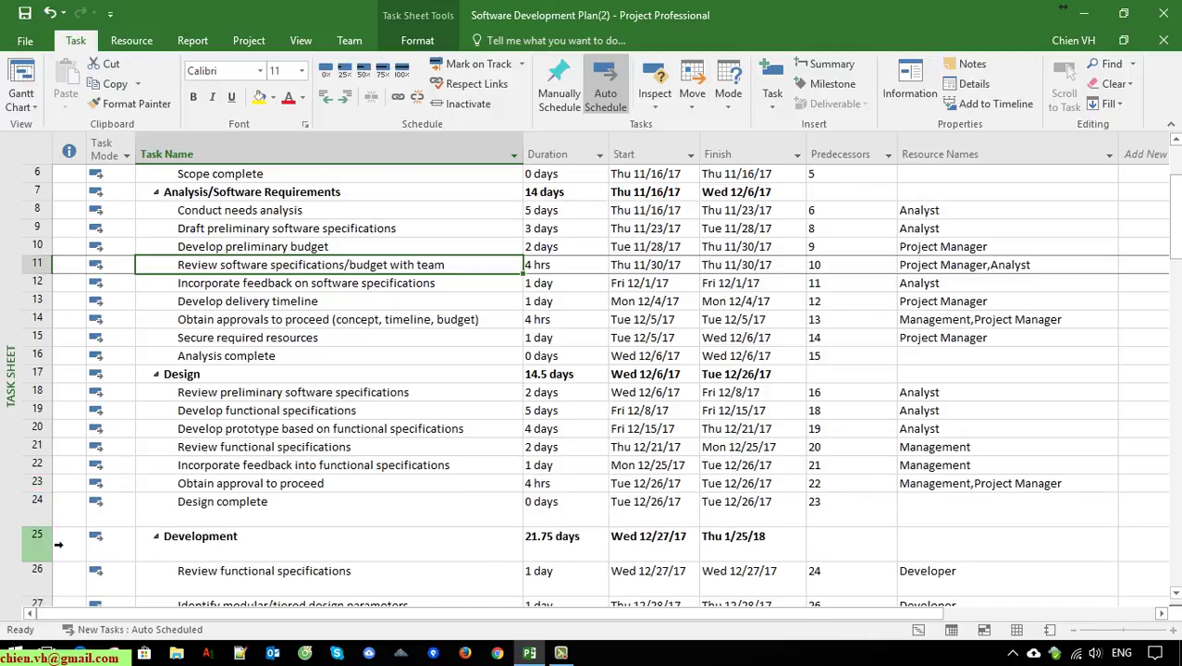
click(57, 541)
click(155, 536)
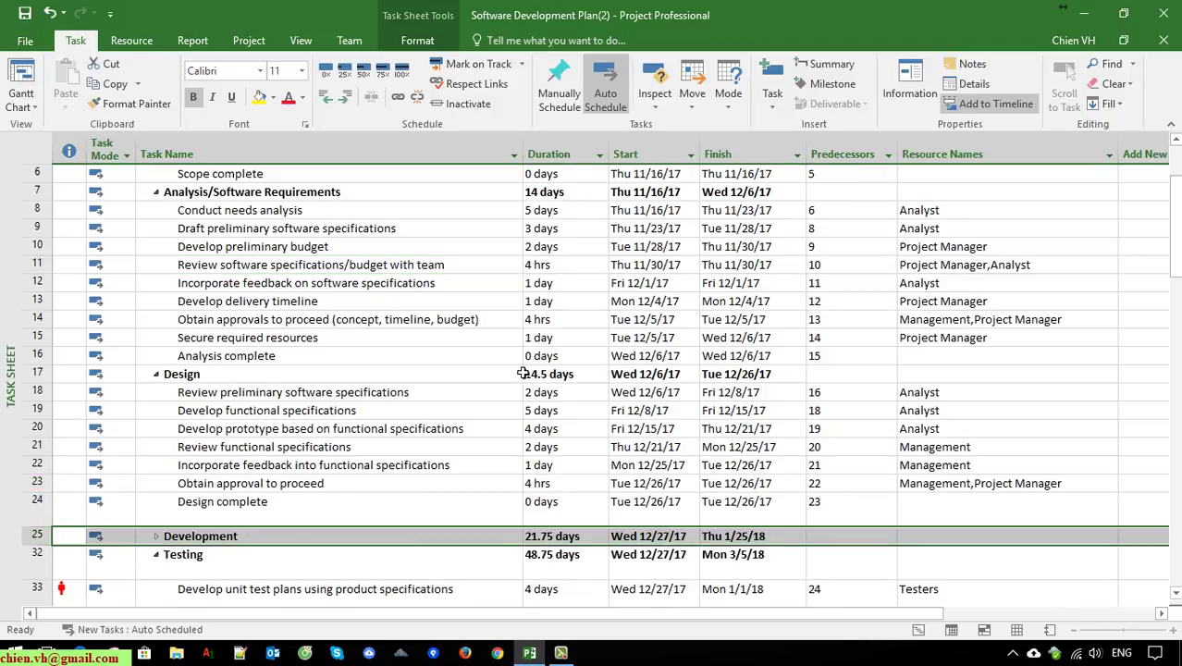
click(157, 536)
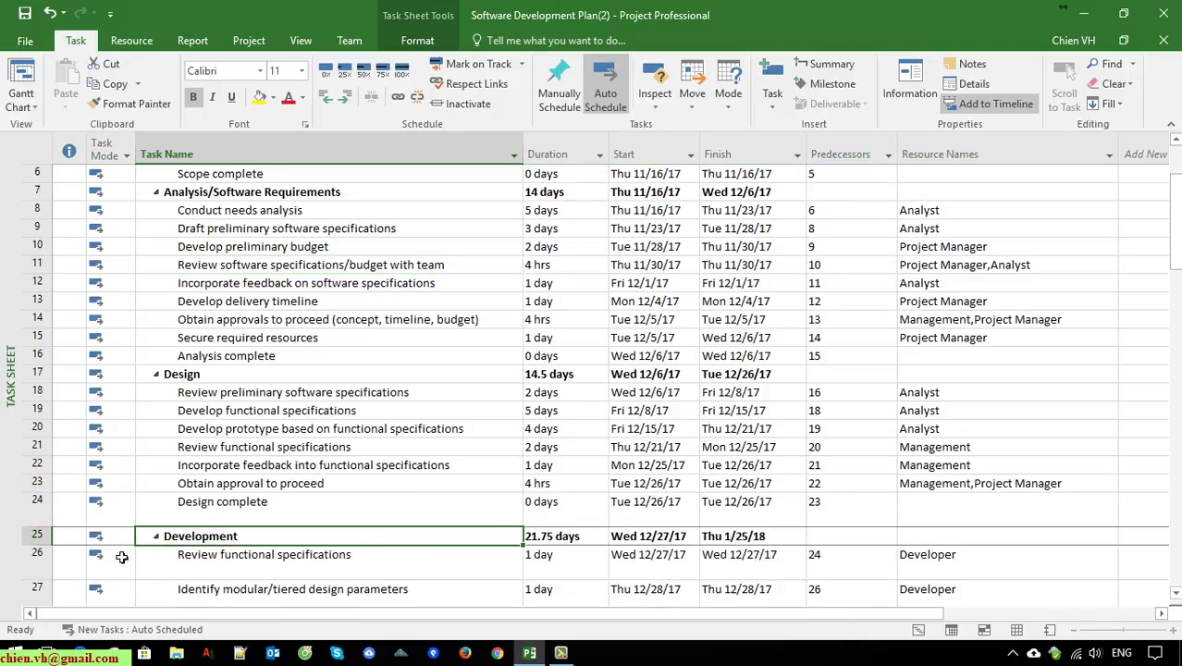
double_click(51, 535)
Step: Shrink rows 26, 27, 33, 34, 44 and 45 to single-line height
scroll(287, 473, up, 2)
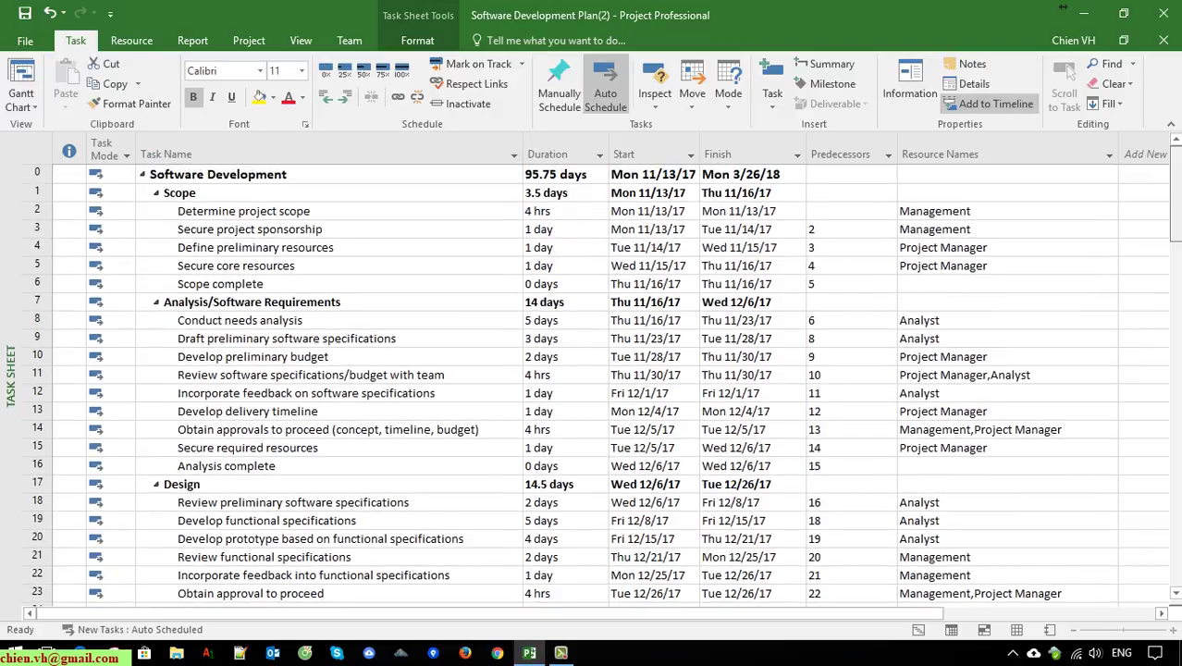
scroll(287, 473, down, 6)
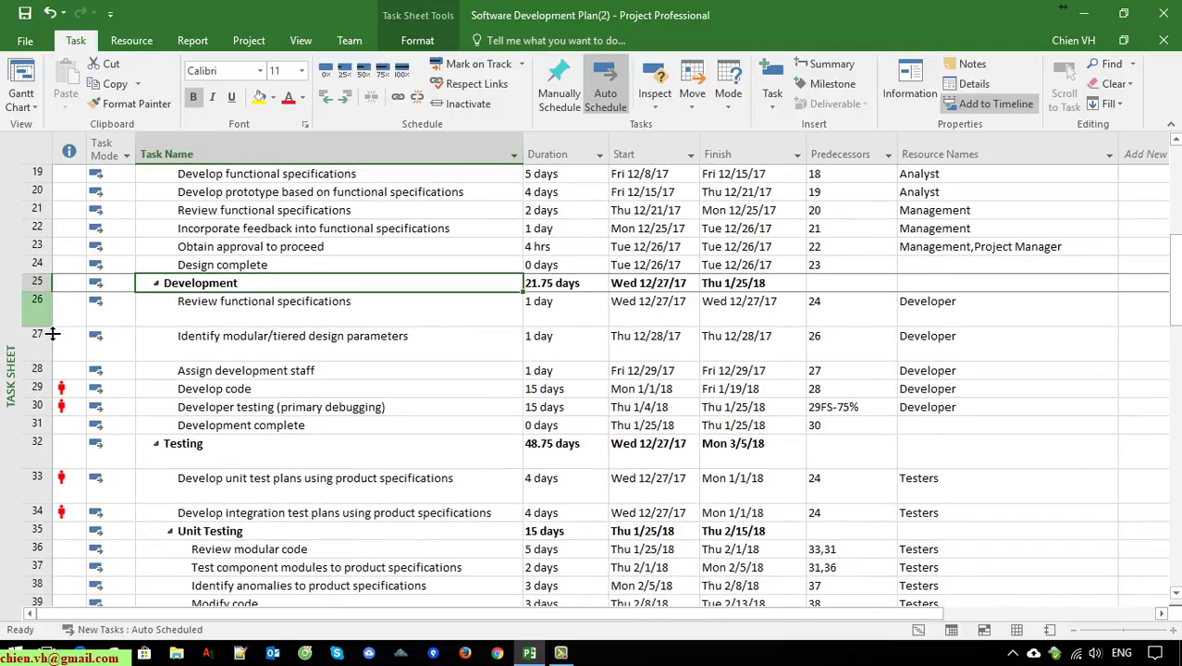
double_click(50, 333)
double_click(53, 353)
double_click(43, 459)
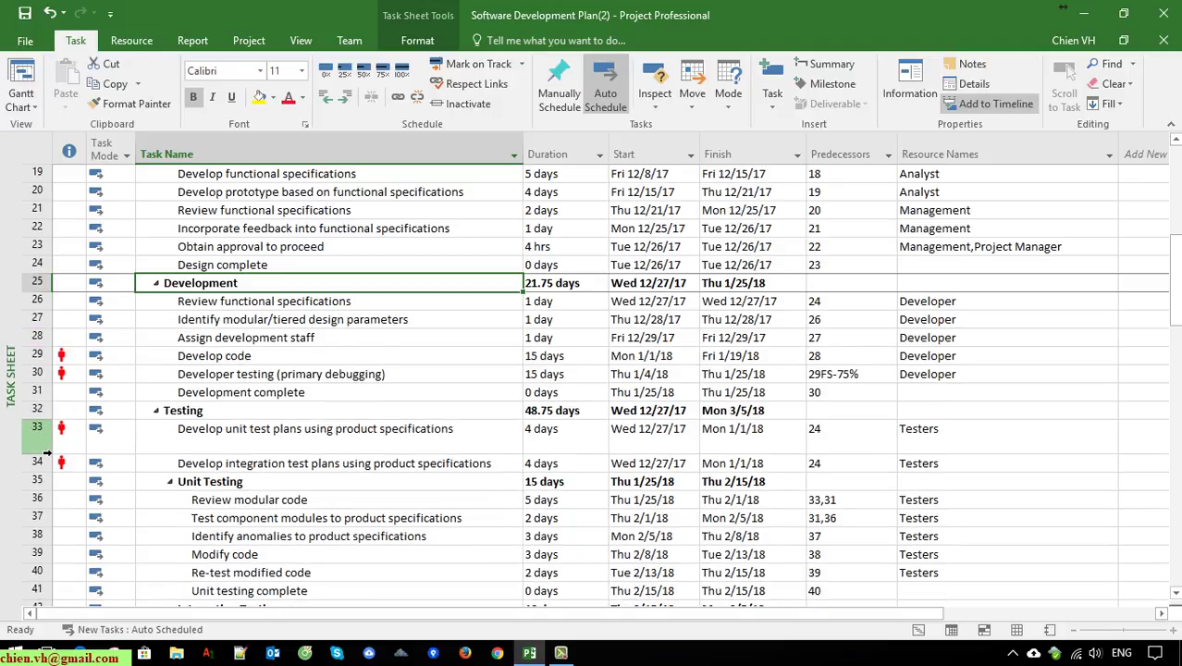
double_click(48, 464)
scroll(102, 524, down, 3)
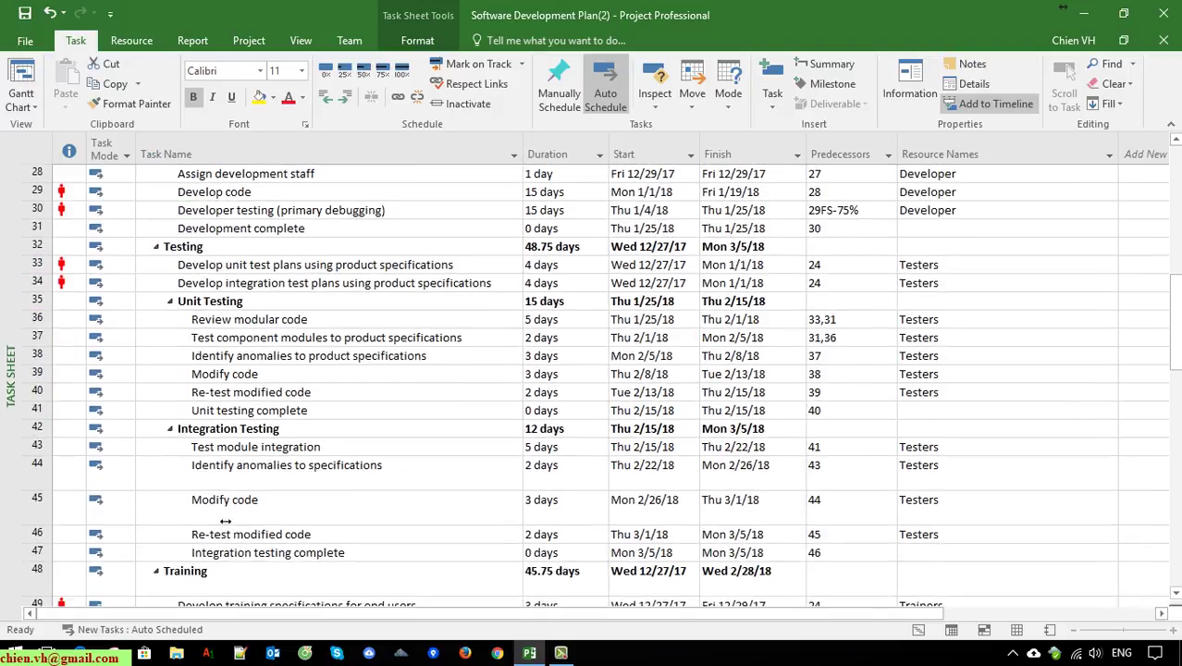
double_click(47, 491)
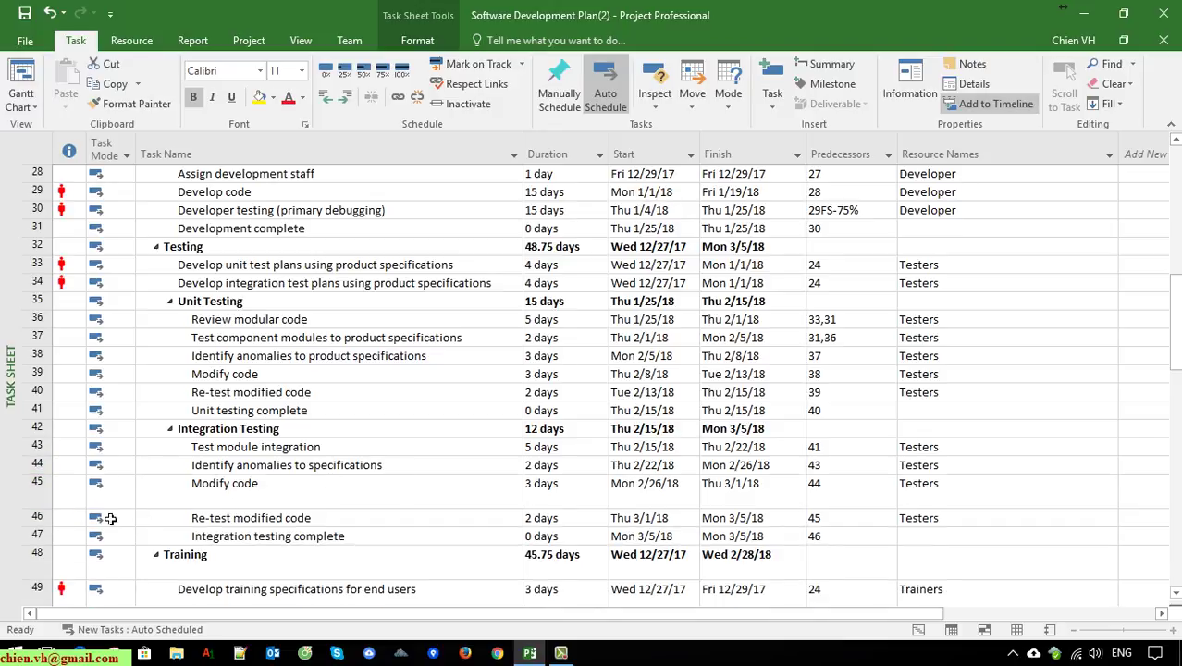
double_click(53, 518)
Step: Shrink the Training rows 48, 49, 50, 53 and 54 to single-line height
scroll(549, 507, down, 2)
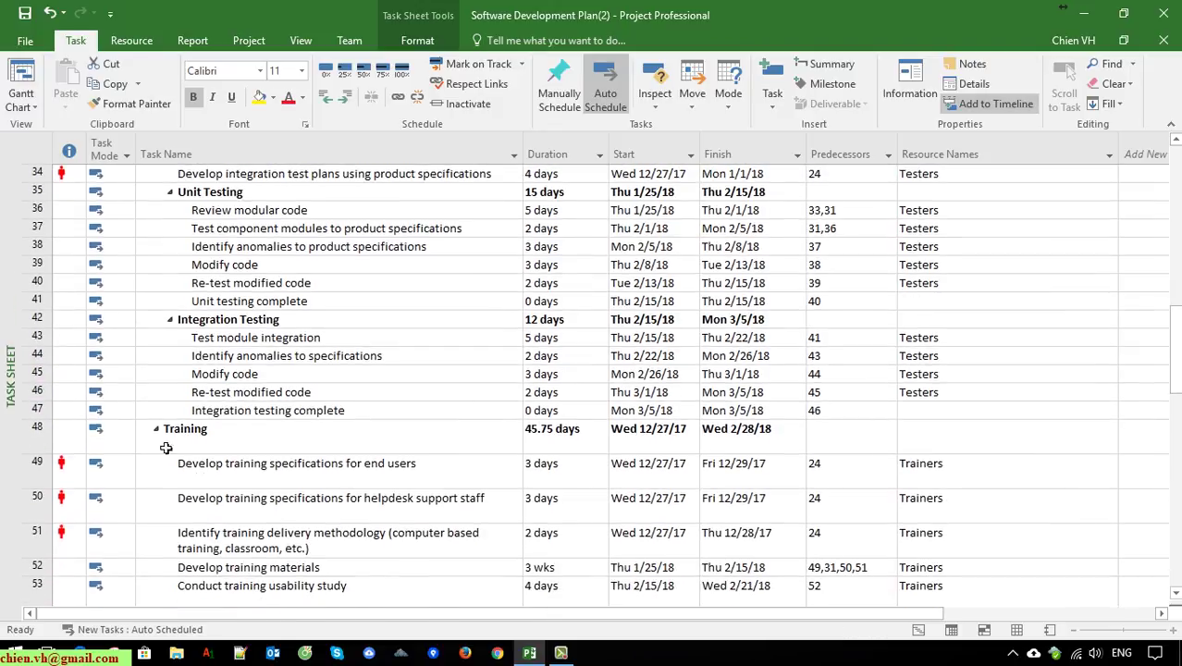
double_click(47, 456)
double_click(46, 472)
double_click(47, 491)
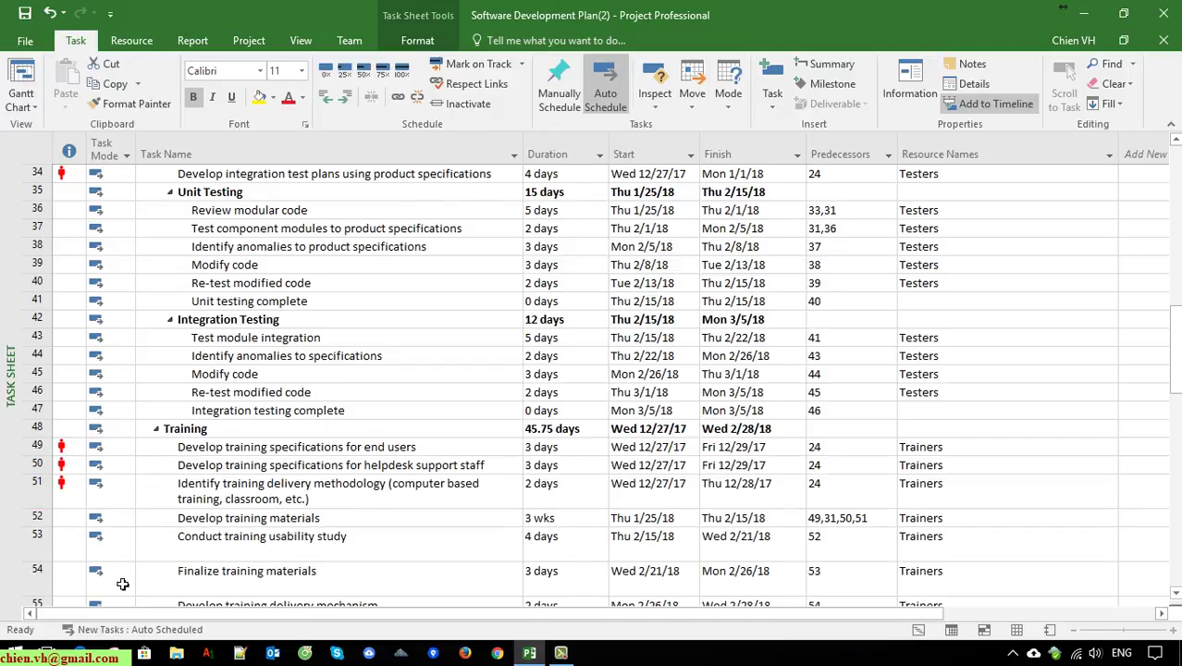
scroll(167, 512, down, 2)
double_click(58, 462)
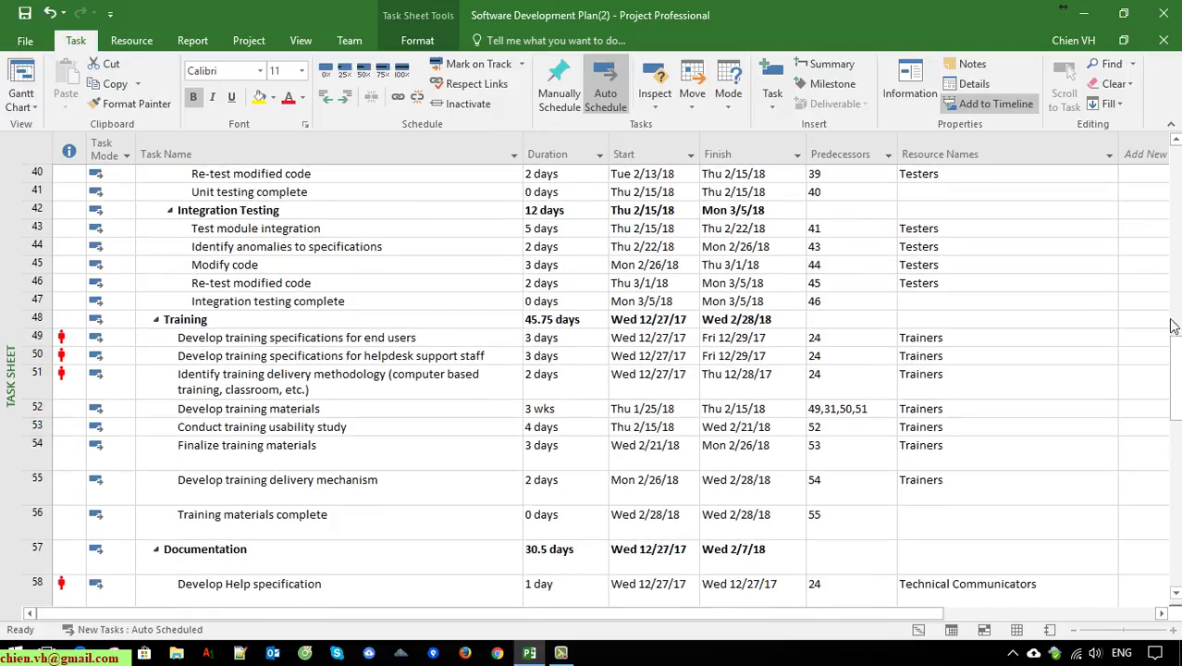
scroll(1178, 365, down, 3)
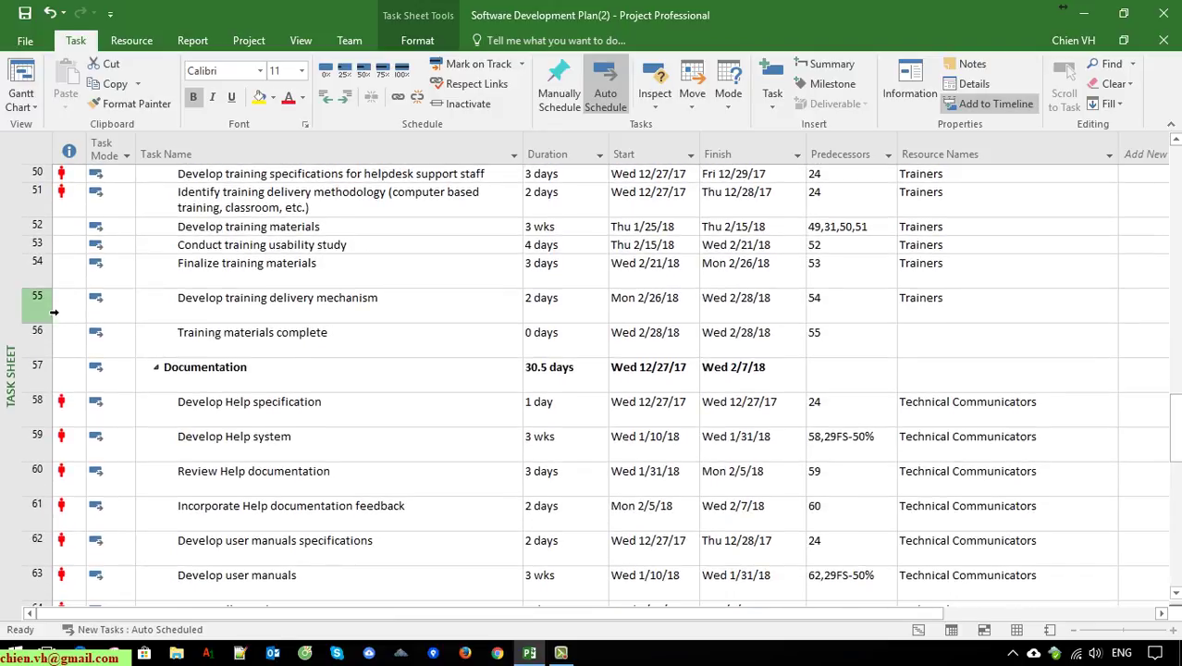
double_click(49, 297)
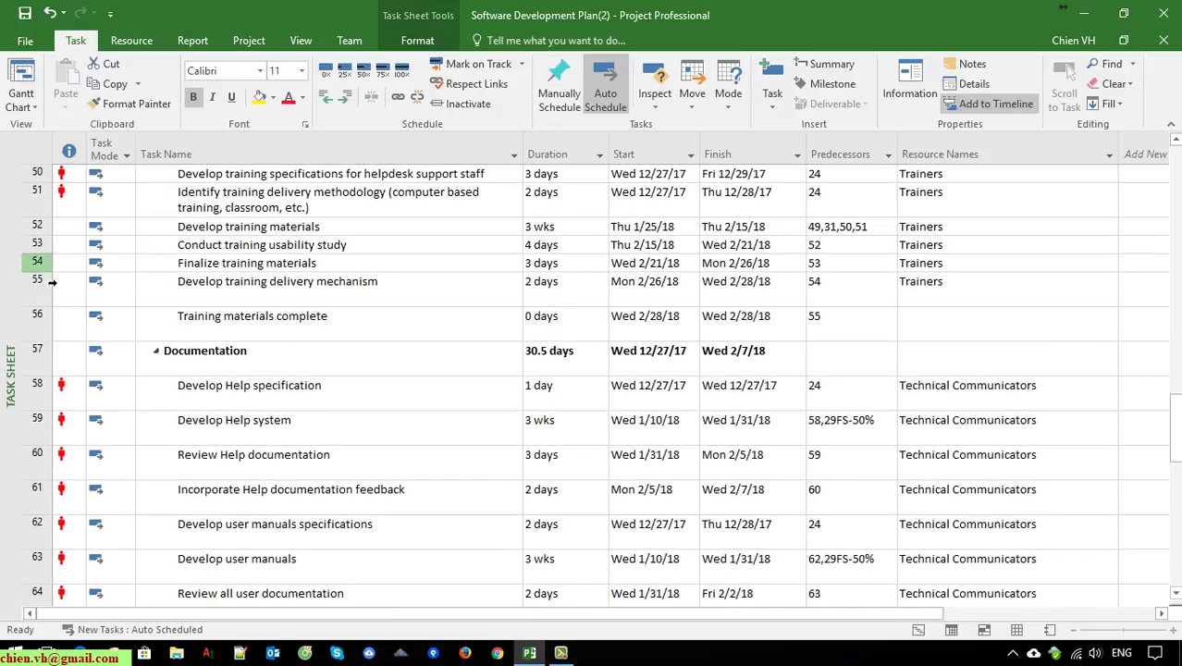
Step: Fit rows 54 through 64, including the Documentation tasks, to standard height
click(51, 271)
drag(51, 278, 51, 461)
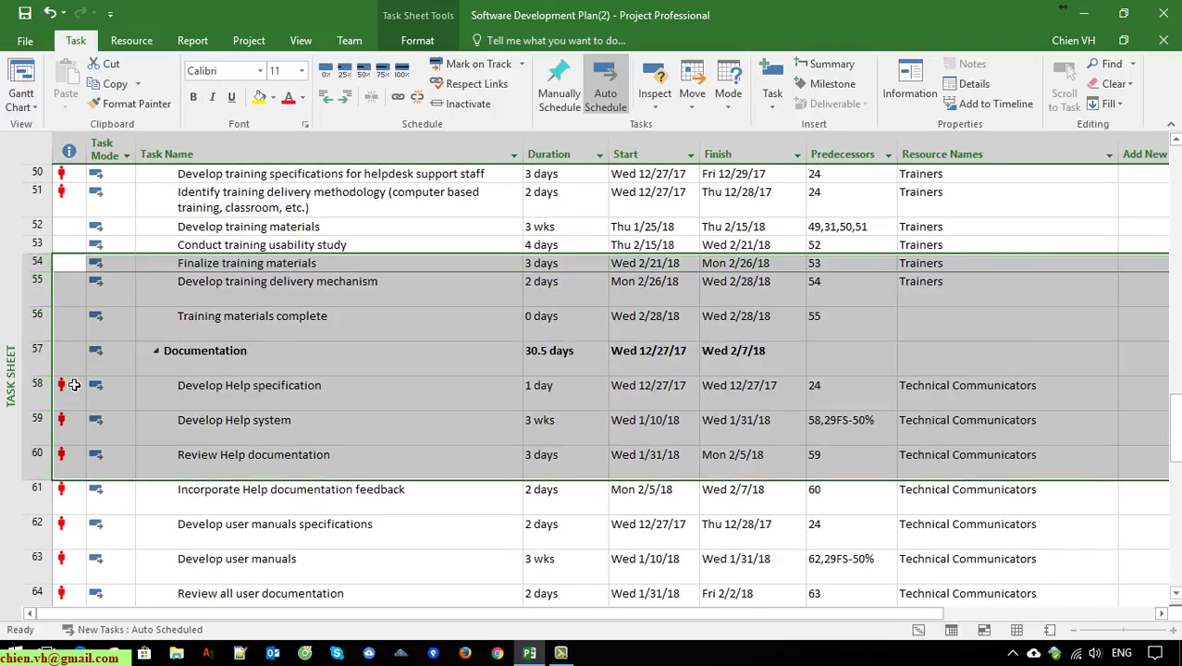
double_click(51, 342)
double_click(42, 306)
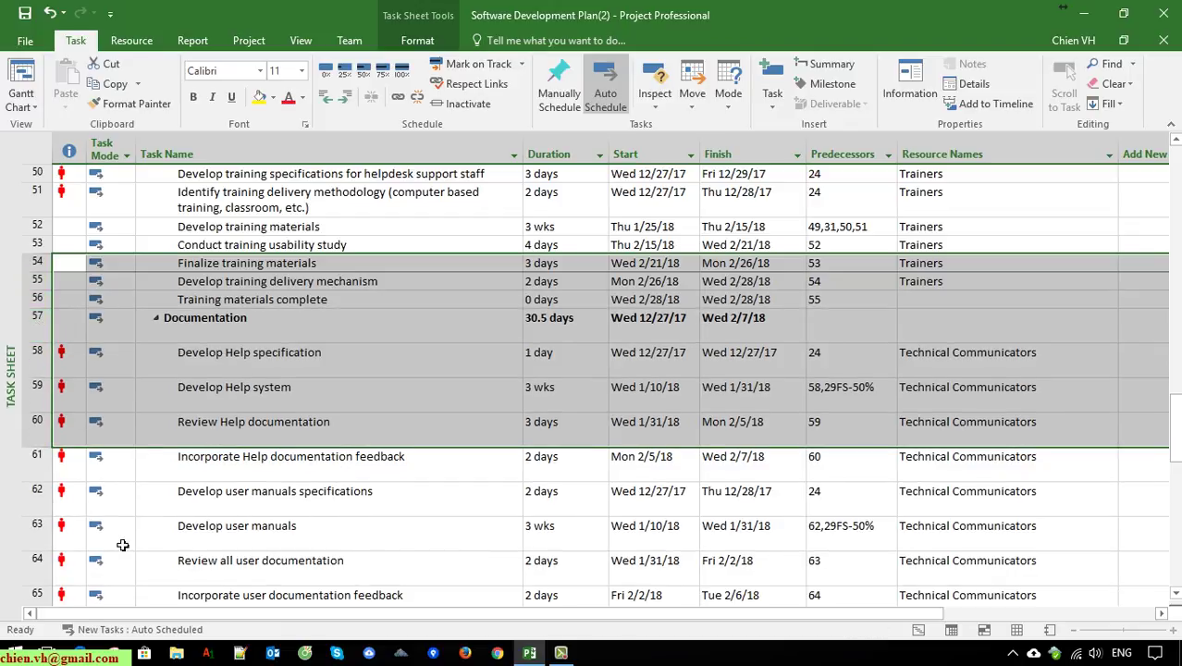
double_click(42, 350)
double_click(42, 360)
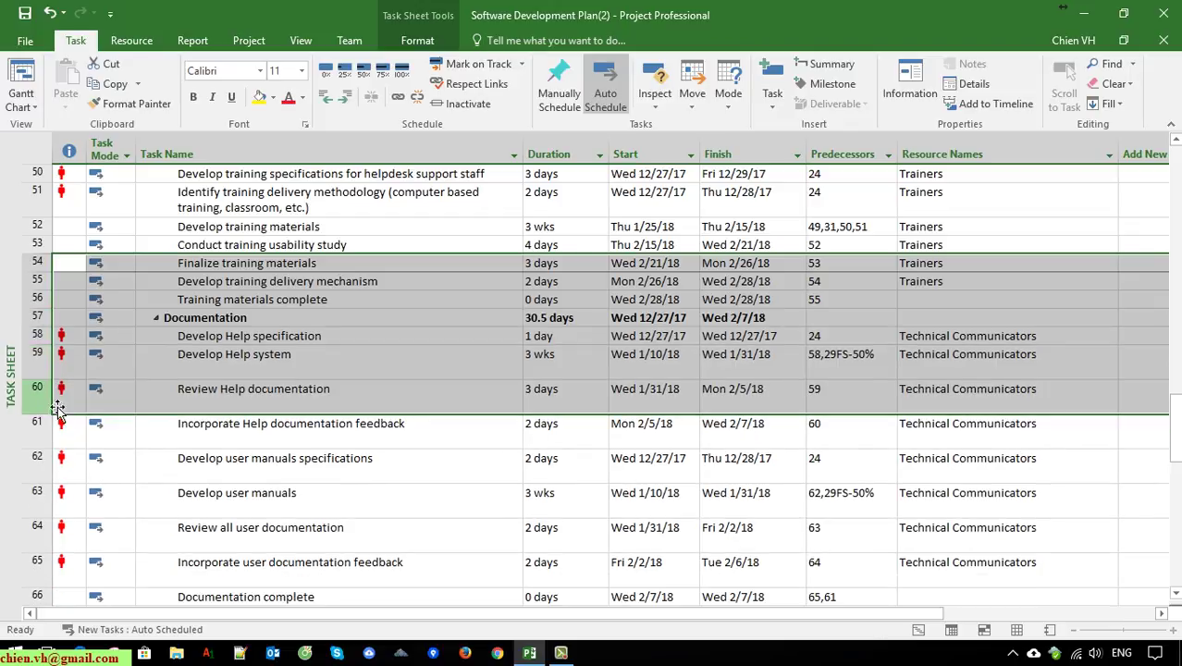
double_click(42, 380)
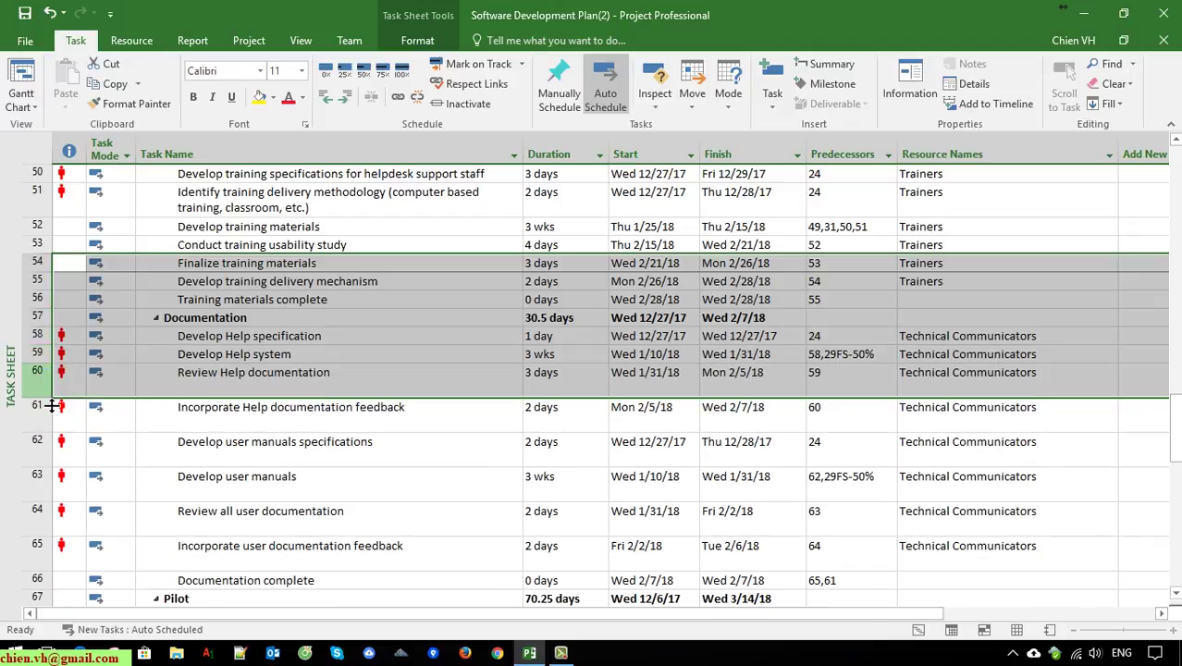
double_click(42, 397)
double_click(42, 415)
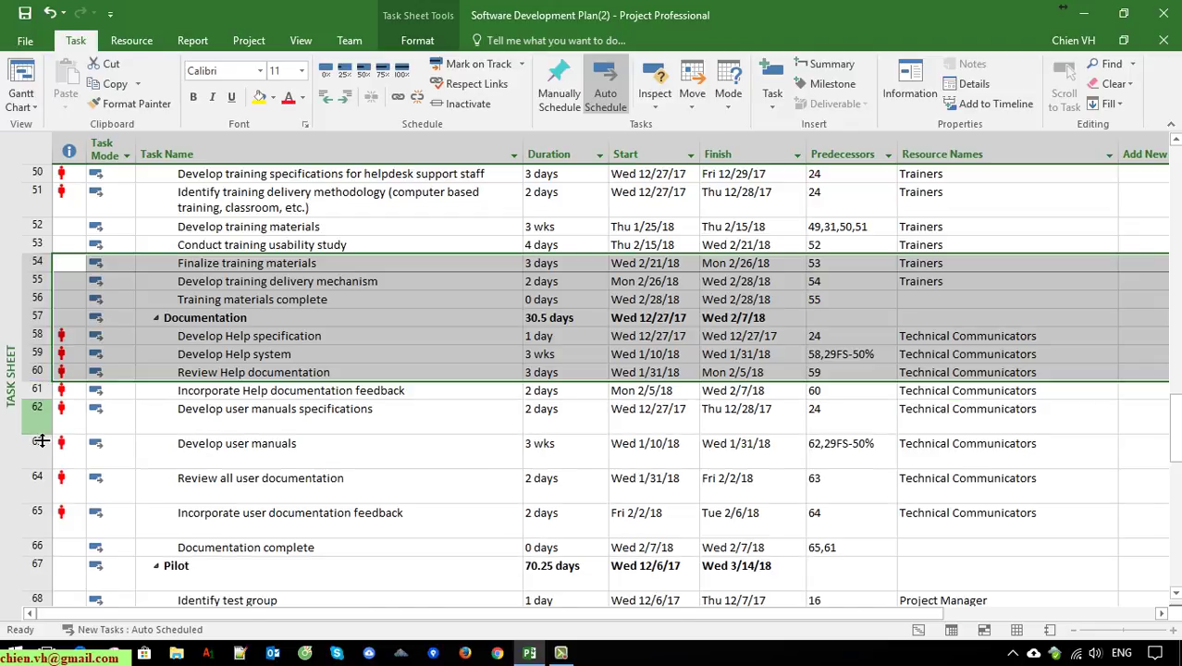
double_click(42, 436)
double_click(46, 458)
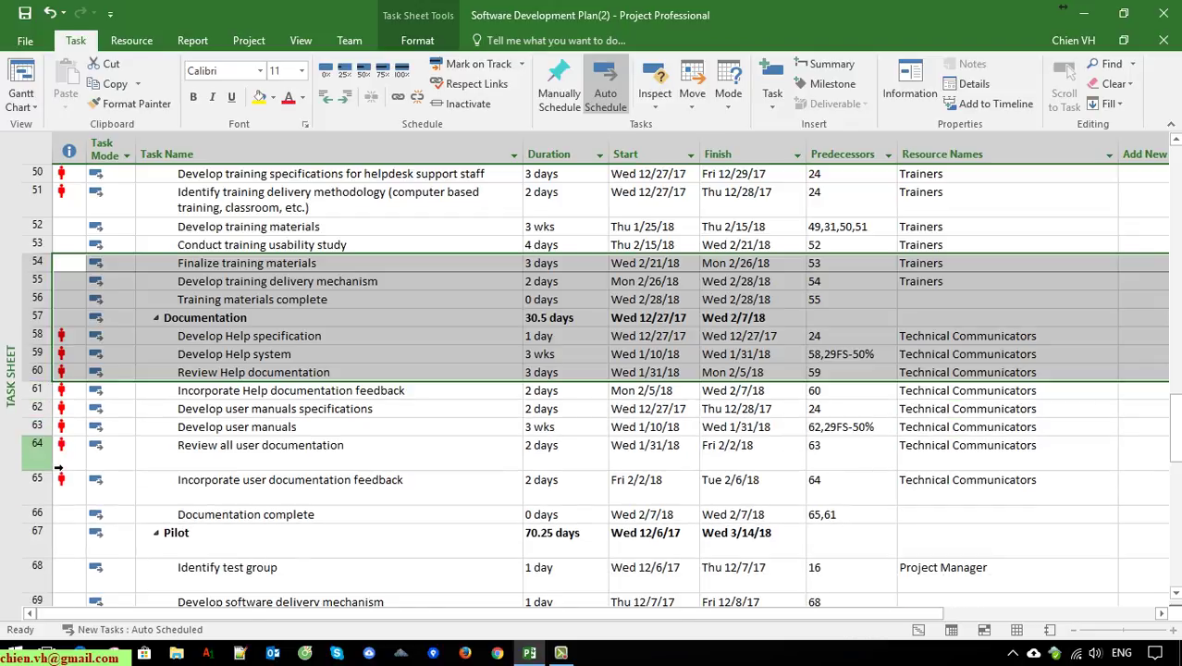
double_click(47, 470)
Step: Fit rows 65 through 73, covering the Pilot tasks, to standard height
scroll(59, 444, down, 1)
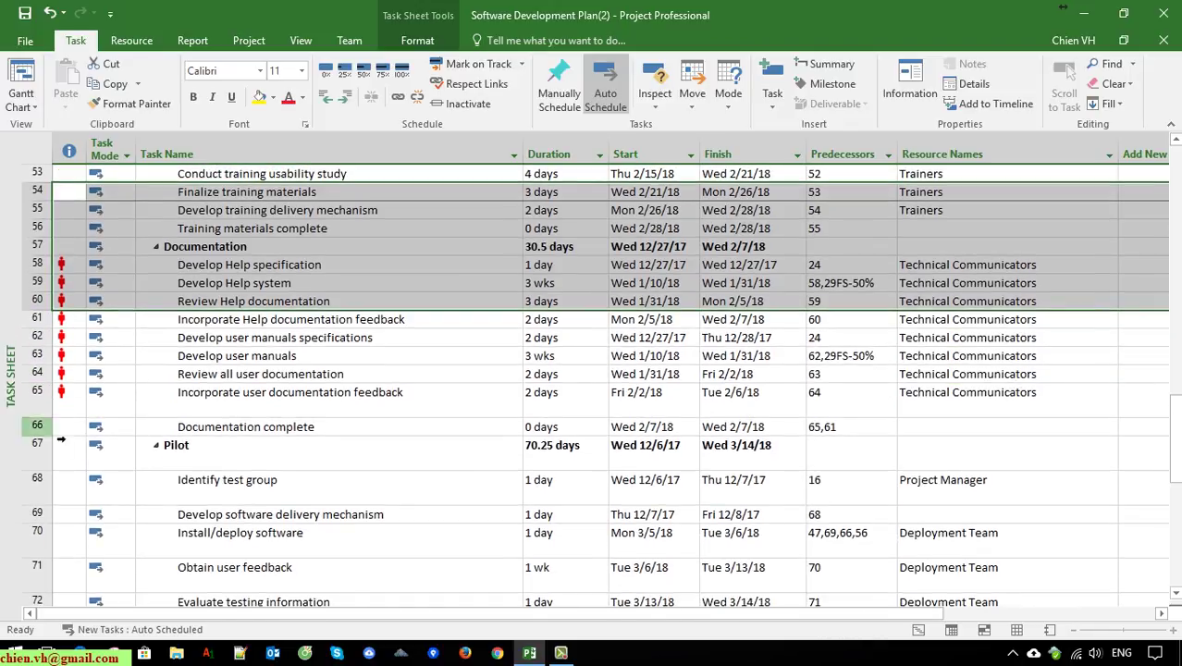
double_click(53, 424)
double_click(46, 462)
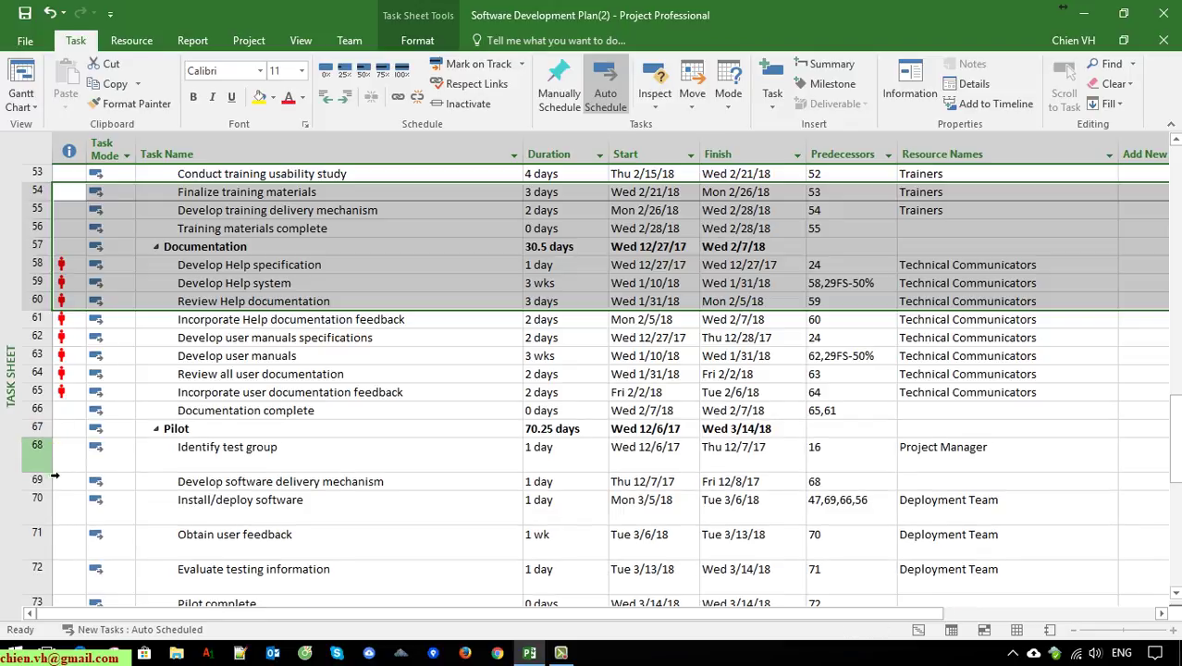
double_click(54, 482)
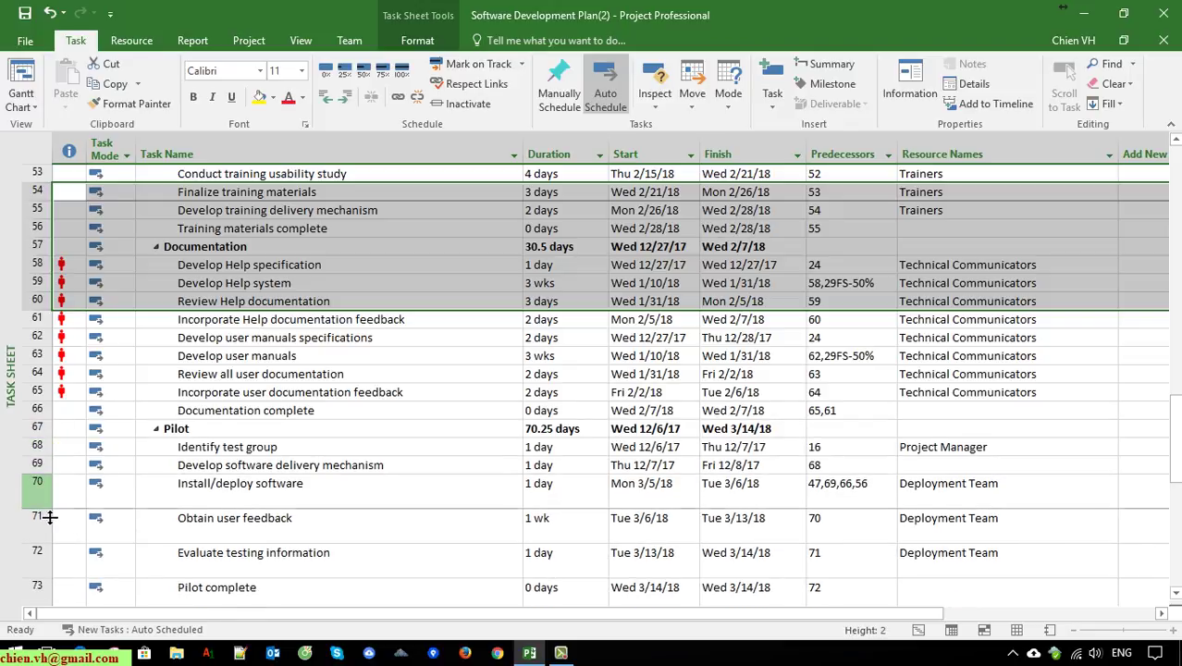
double_click(39, 510)
scroll(38, 499, down, 1)
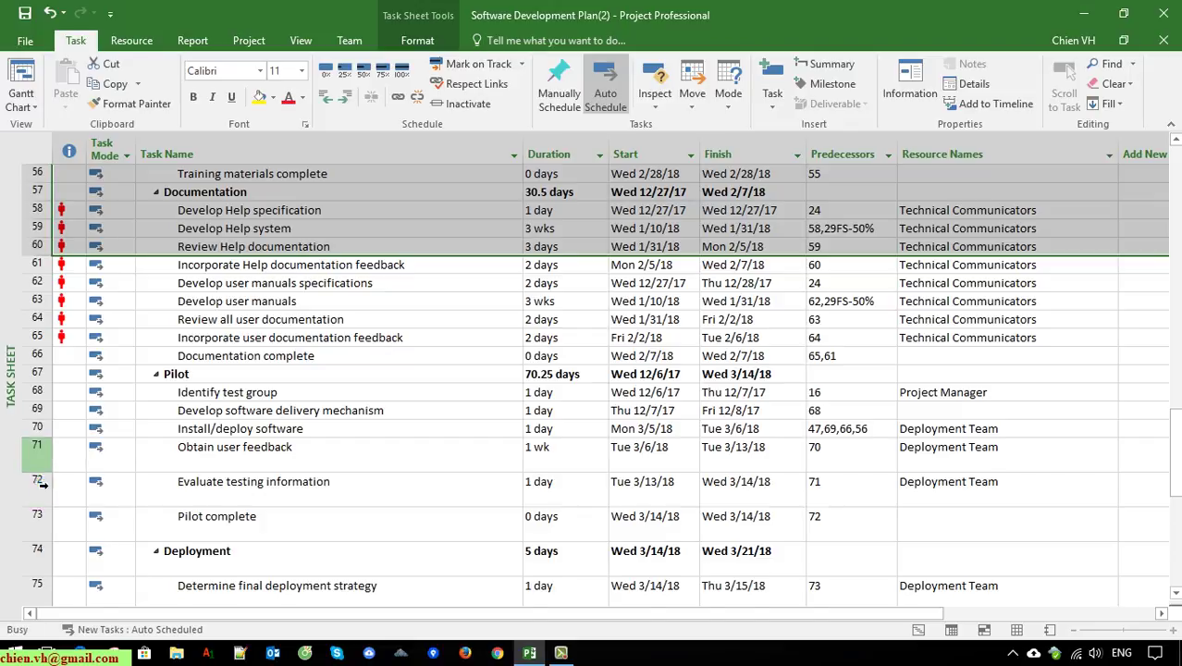
double_click(39, 480)
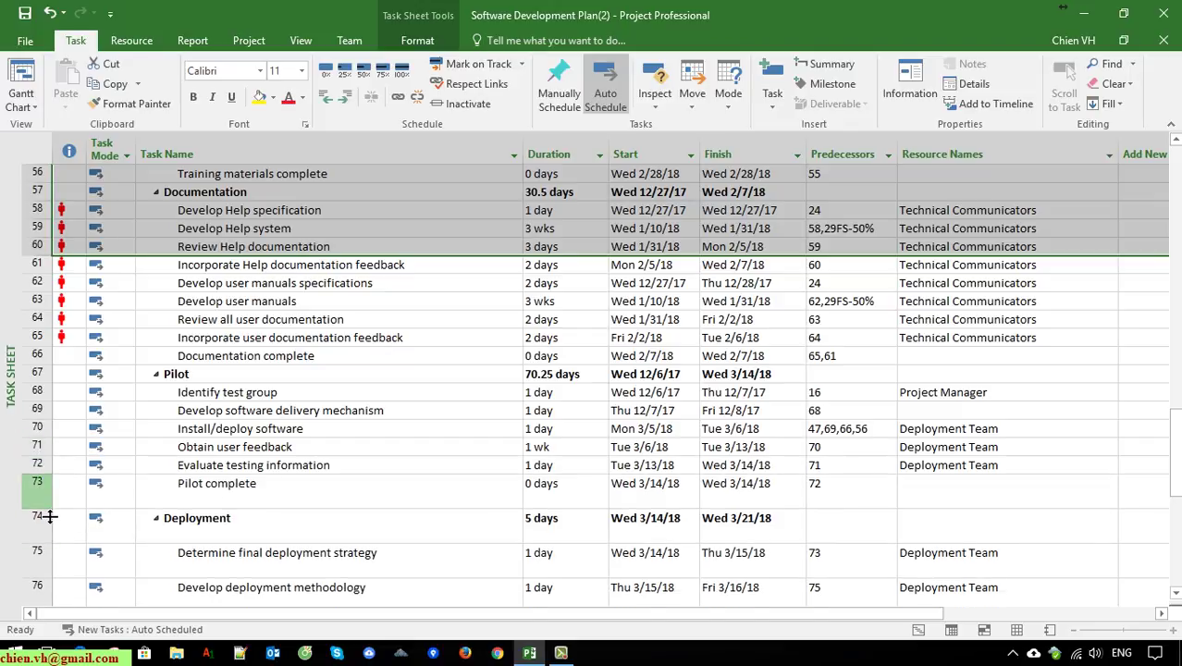
double_click(51, 517)
Step: Fit the Deployment rows 74 through 79 to standard height
scroll(51, 481, down, 2)
double_click(53, 420)
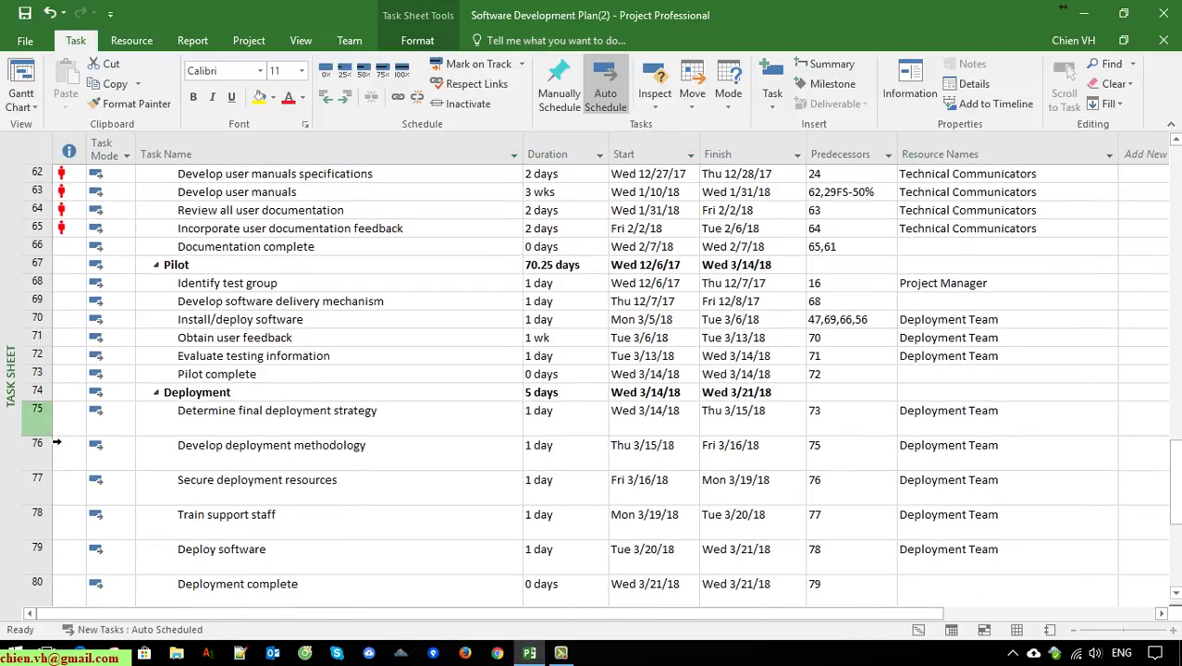
double_click(52, 443)
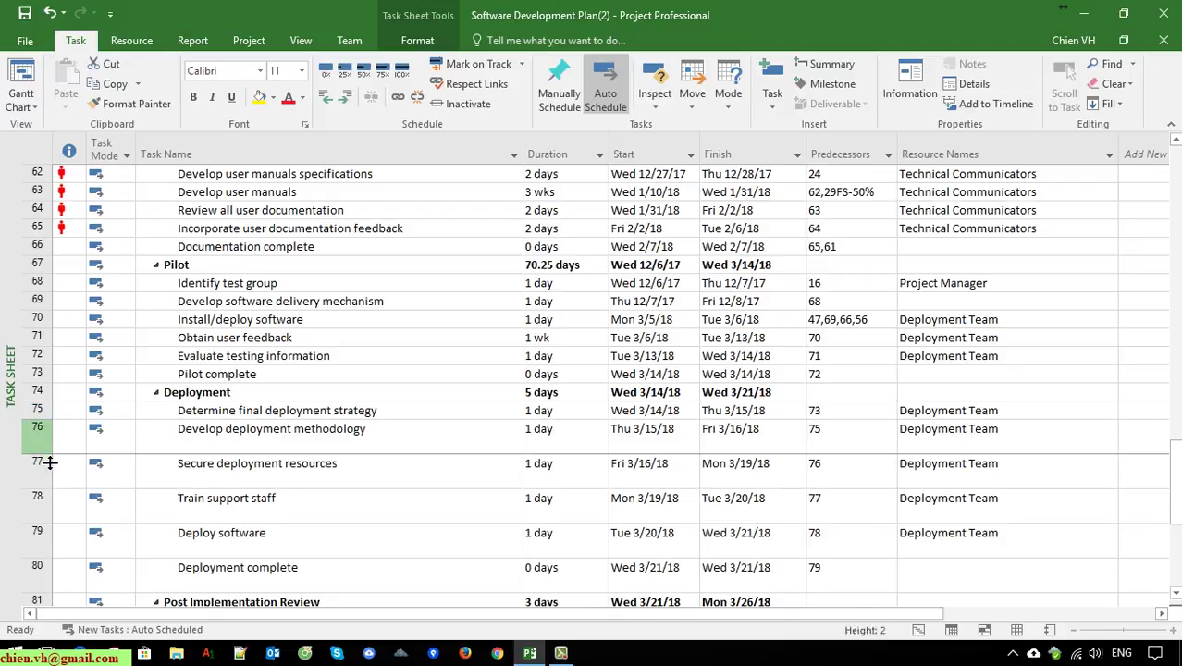
double_click(51, 459)
double_click(50, 476)
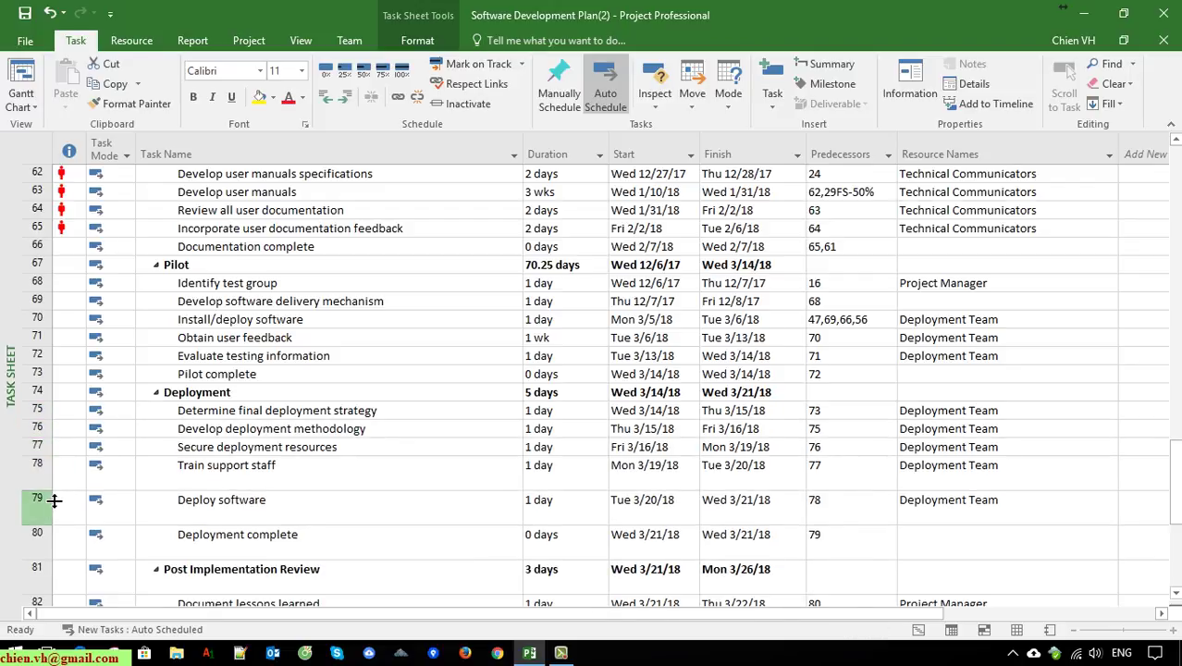
double_click(52, 491)
double_click(50, 509)
scroll(78, 556, down, 2)
Step: Fit the Post Implementation Review rows through task 86 to standard height
click(48, 370)
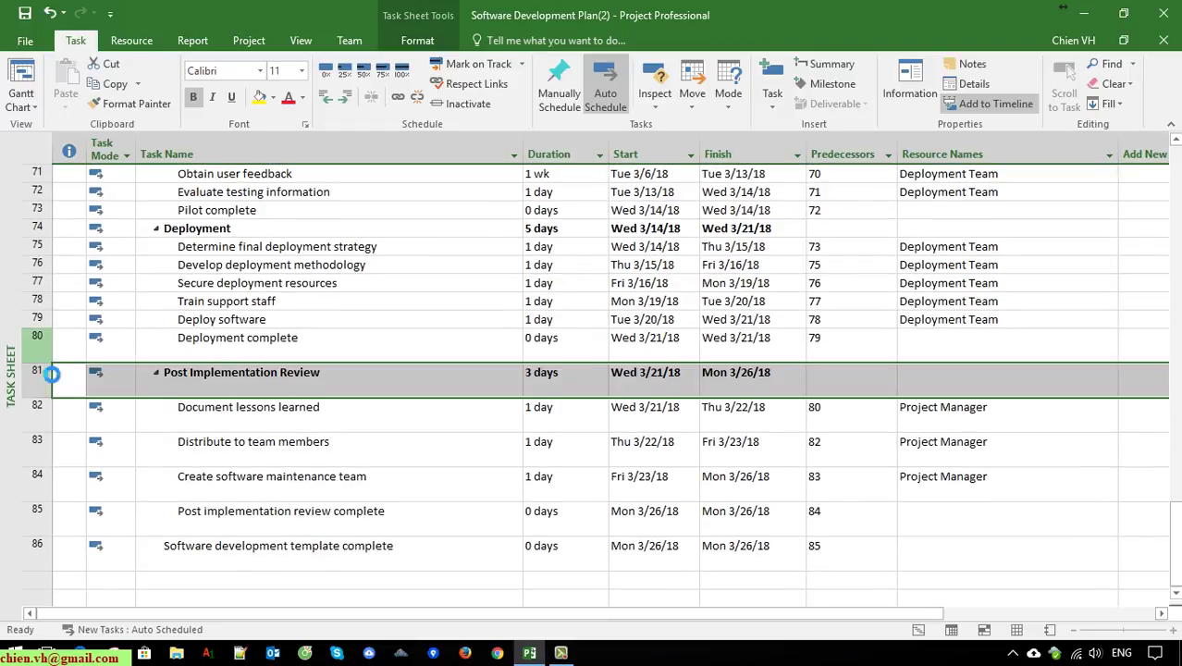
double_click(51, 382)
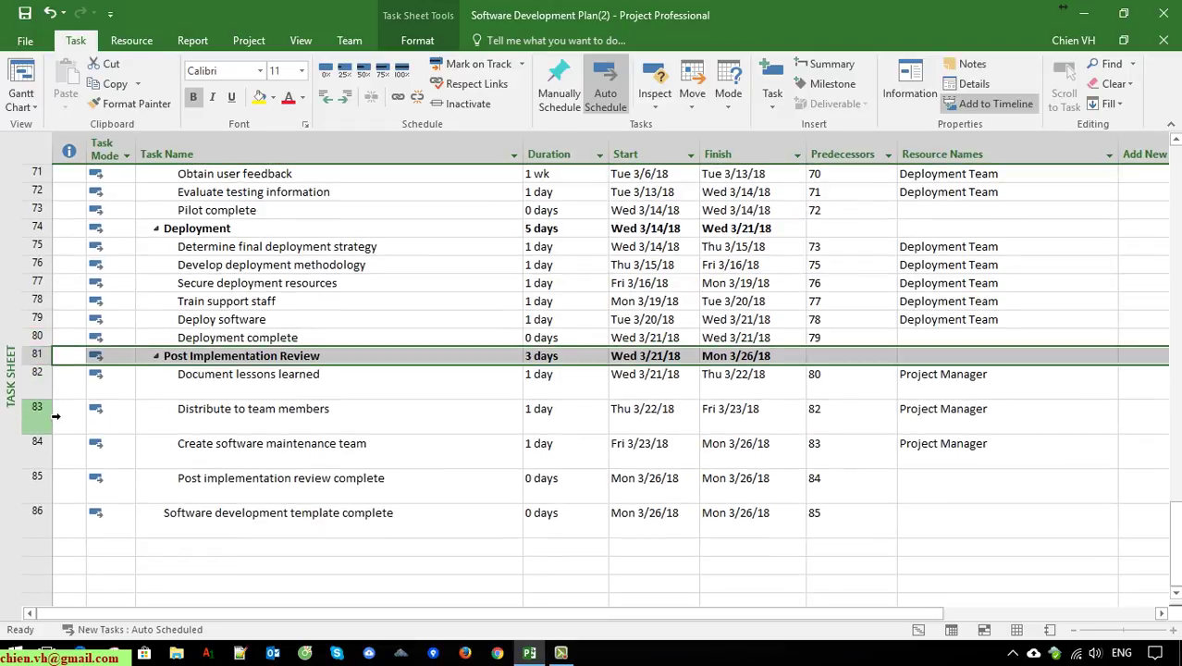
double_click(51, 410)
double_click(51, 426)
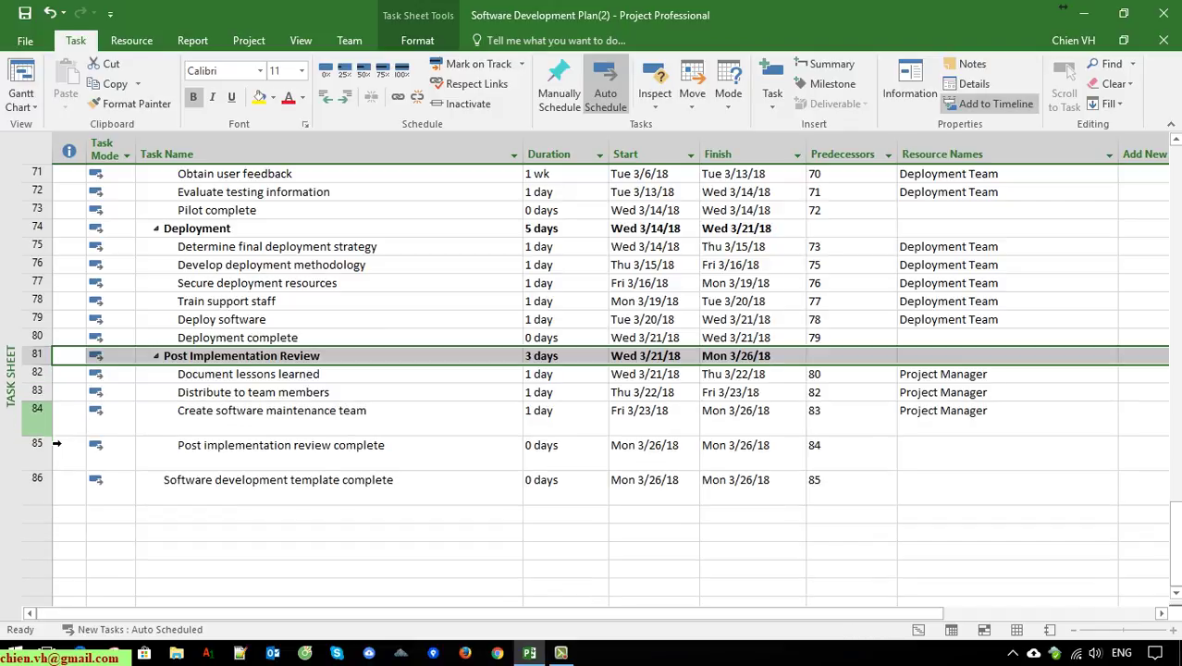
double_click(53, 444)
double_click(52, 455)
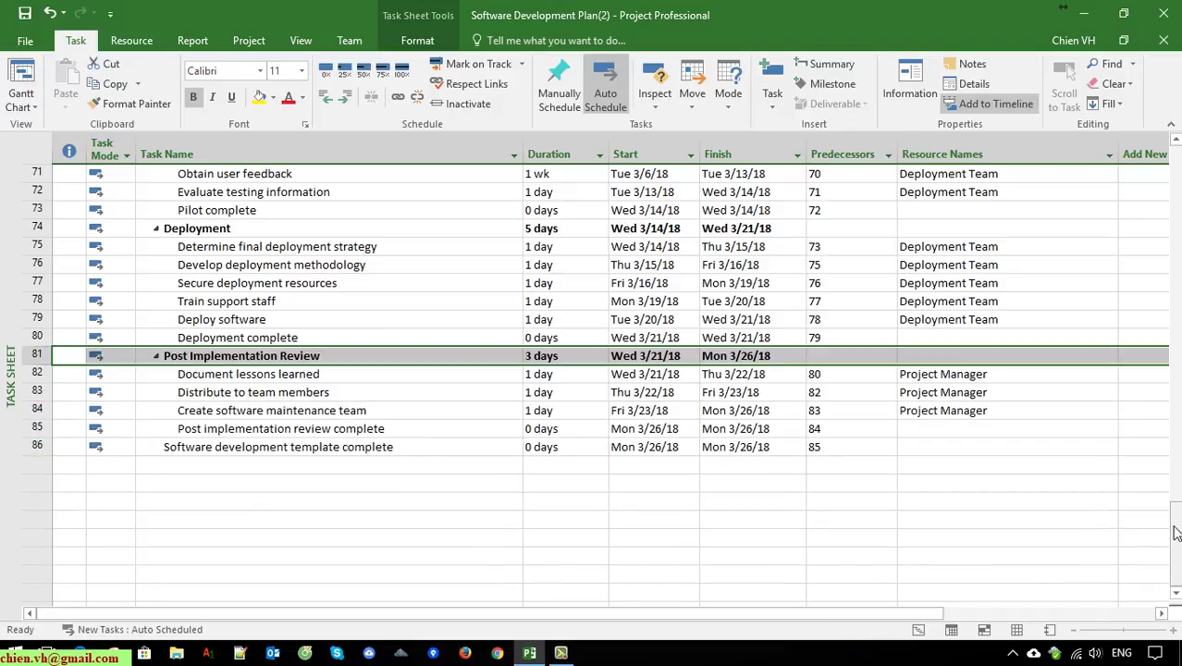
Step: Narrow the Resource Names column and select every task row from task 0 down
drag(1160, 511, 1103, 163)
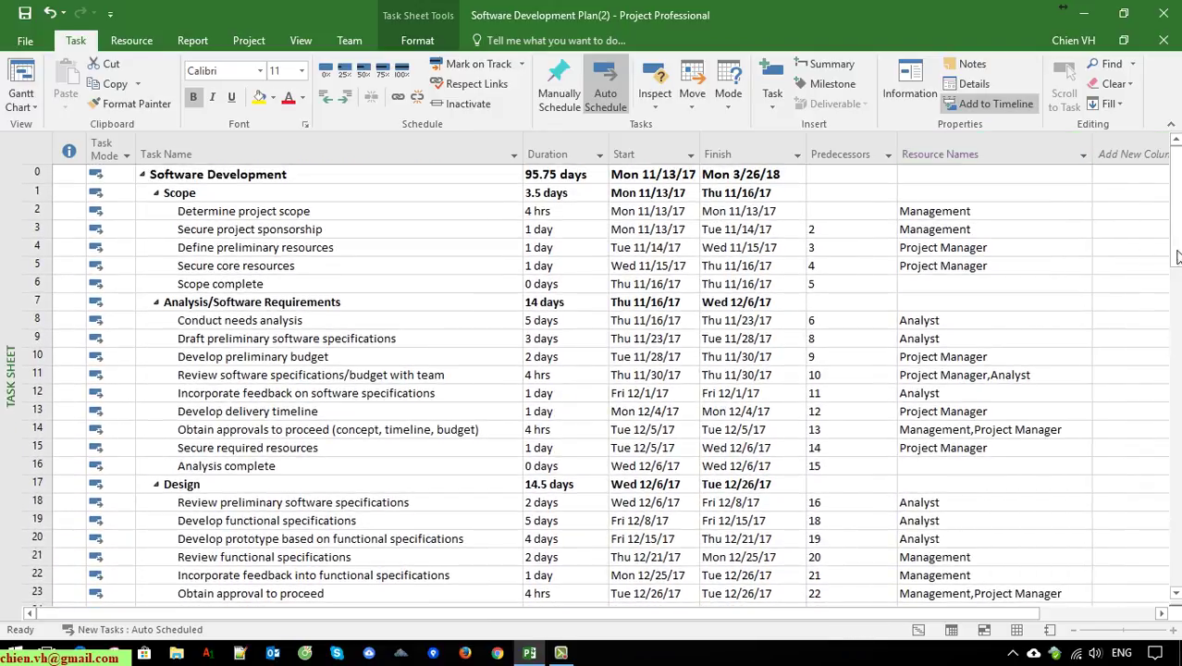
drag(1175, 208, 1175, 109)
drag(37, 174, 96, 483)
scroll(135, 387, up, 5)
scroll(135, 387, up, 20)
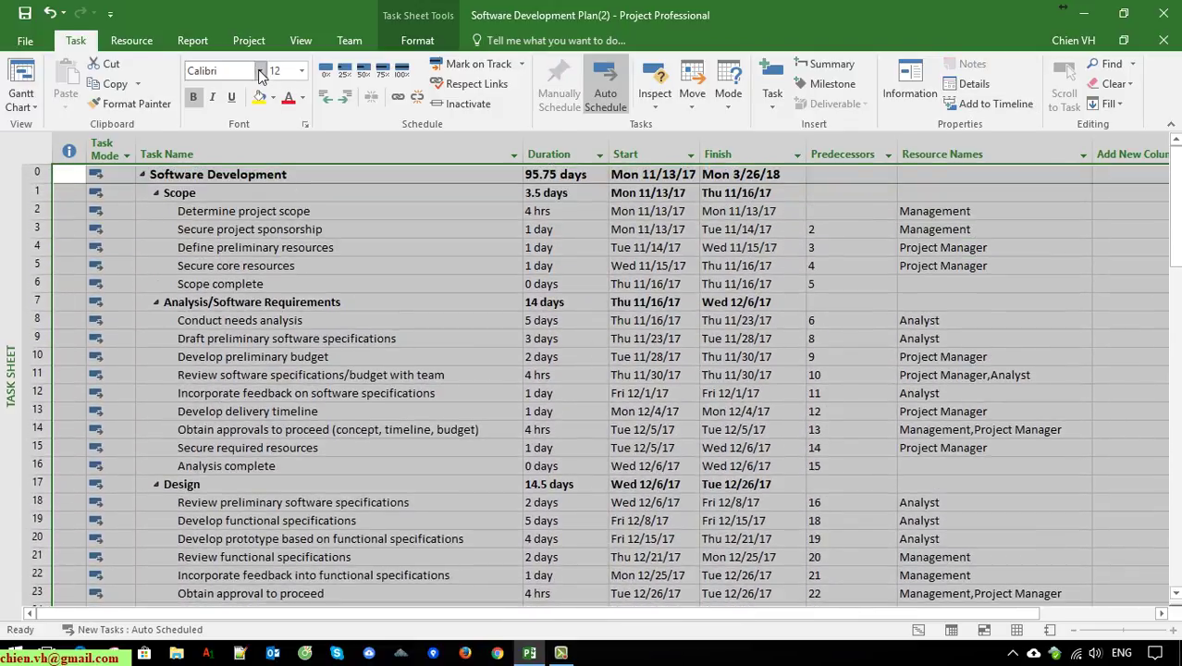
Step: Set the selected tasks' font size to 11 point and review the sheet
click(302, 71)
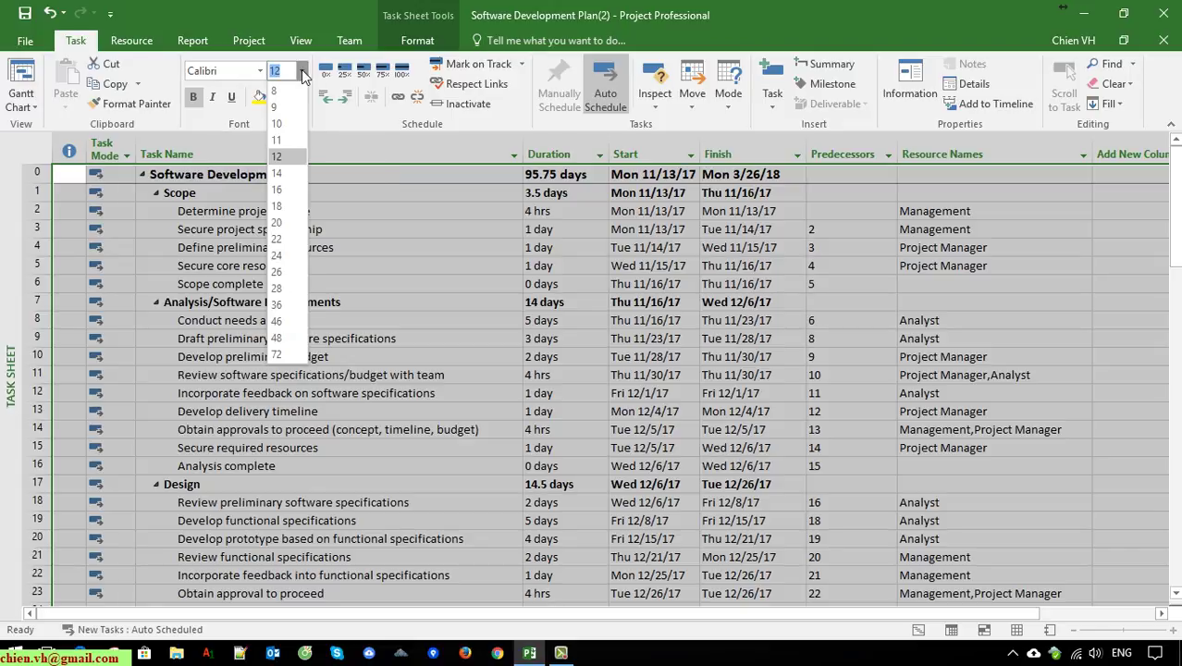
click(296, 130)
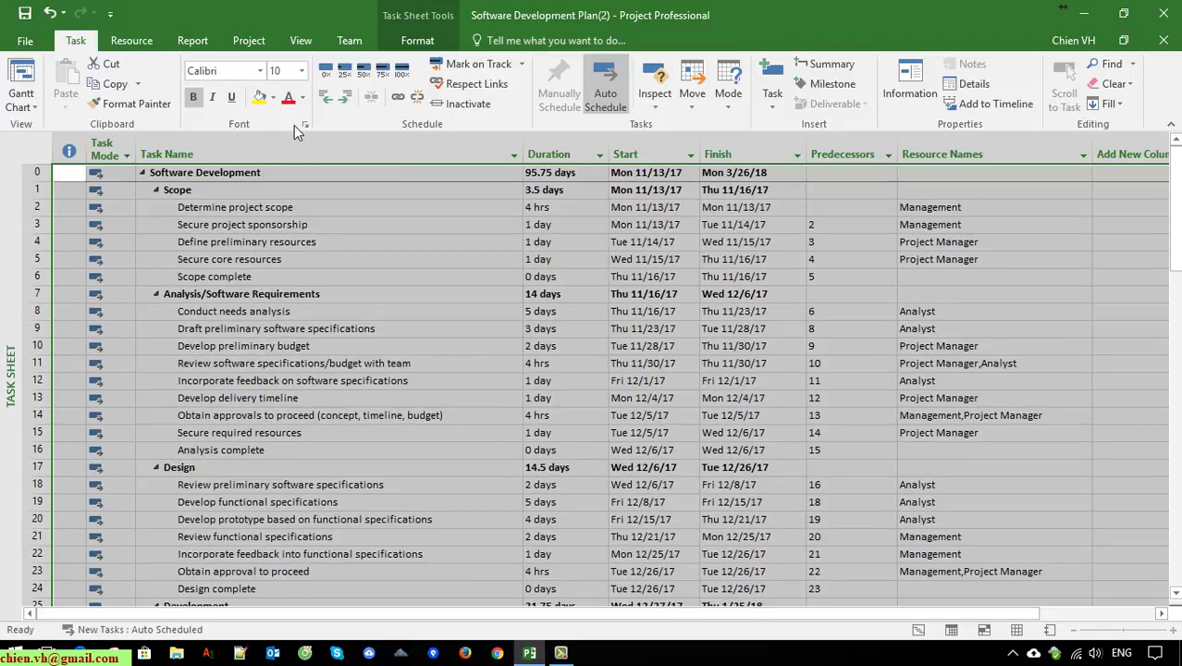
click(302, 71)
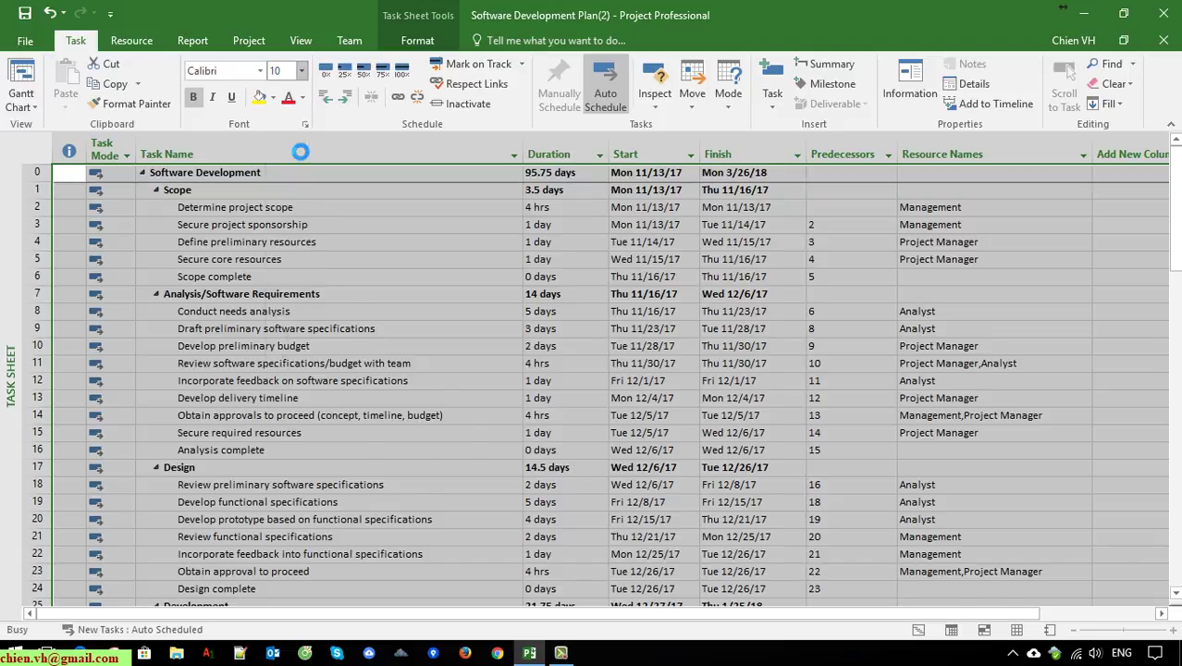
click(298, 141)
click(408, 228)
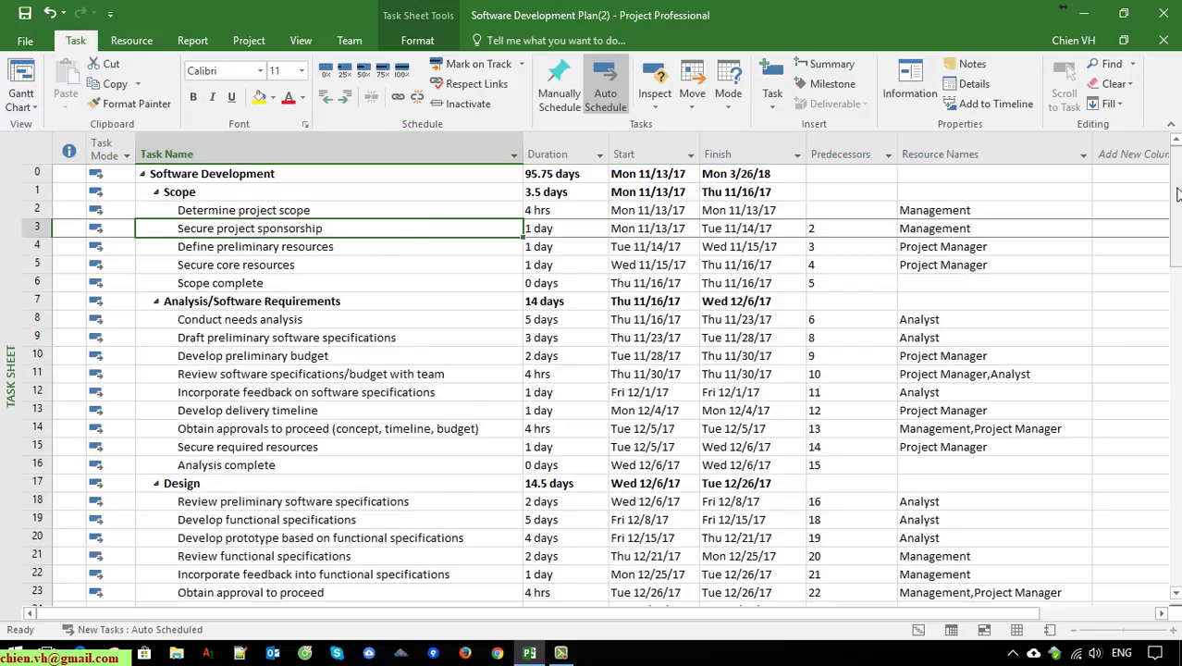
scroll(1102, 347, down, 5)
scroll(1102, 347, up, 5)
drag(1175, 256, 1170, 585)
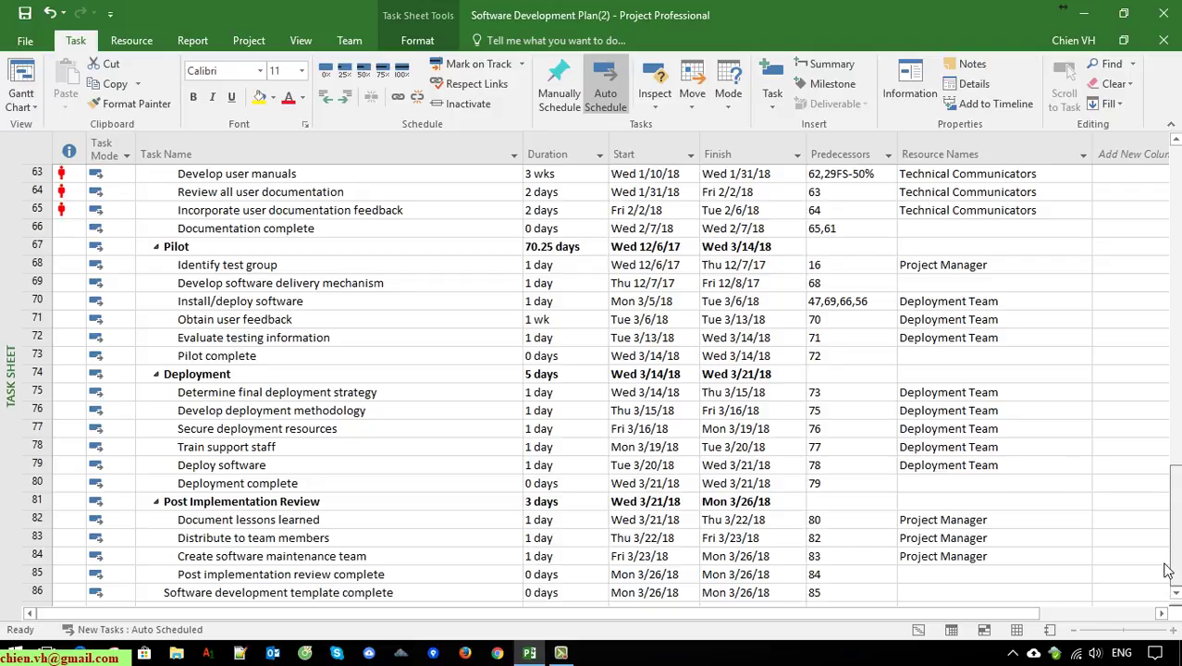
drag(1165, 529, 1169, 159)
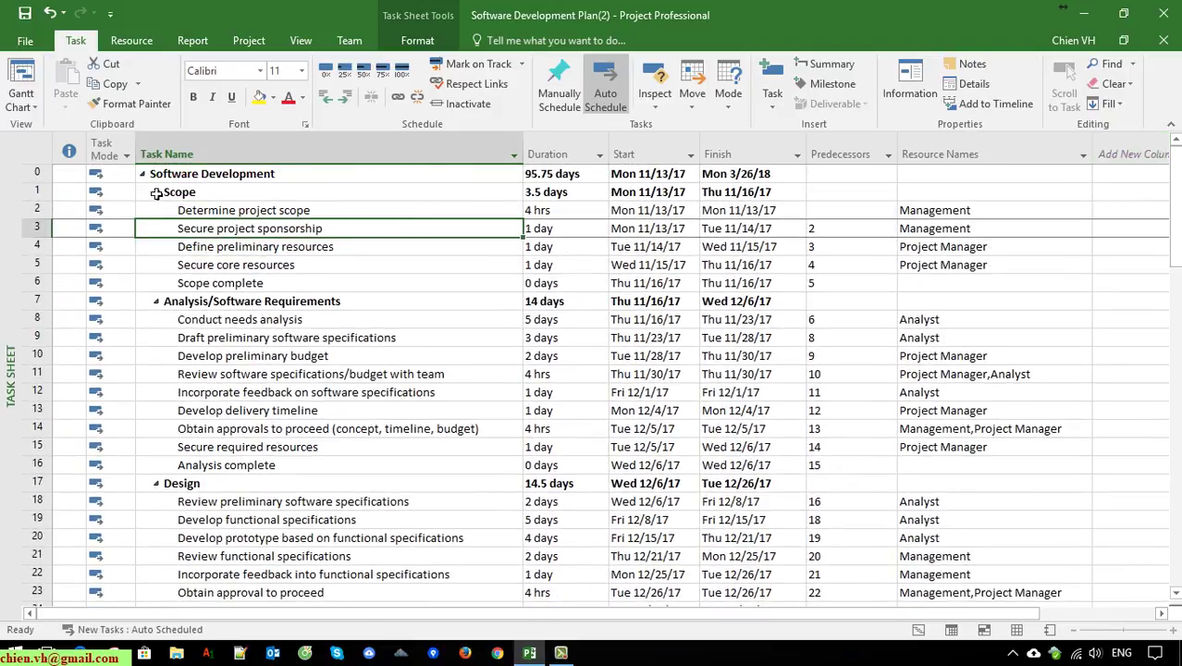
click(25, 43)
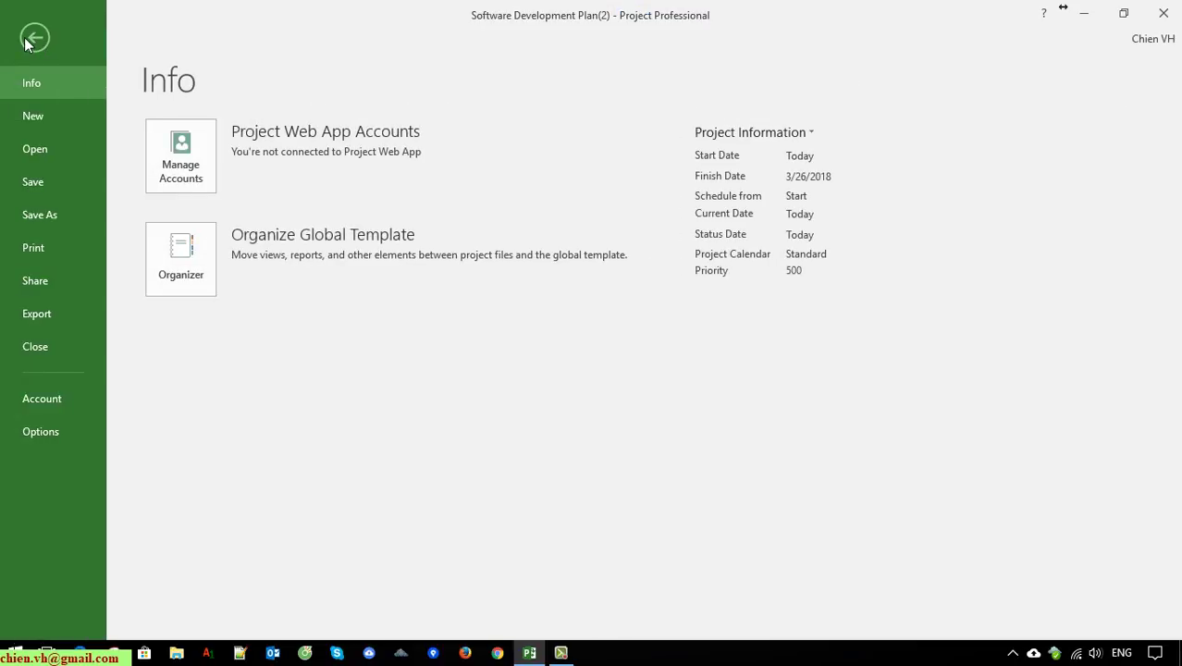
click(35, 248)
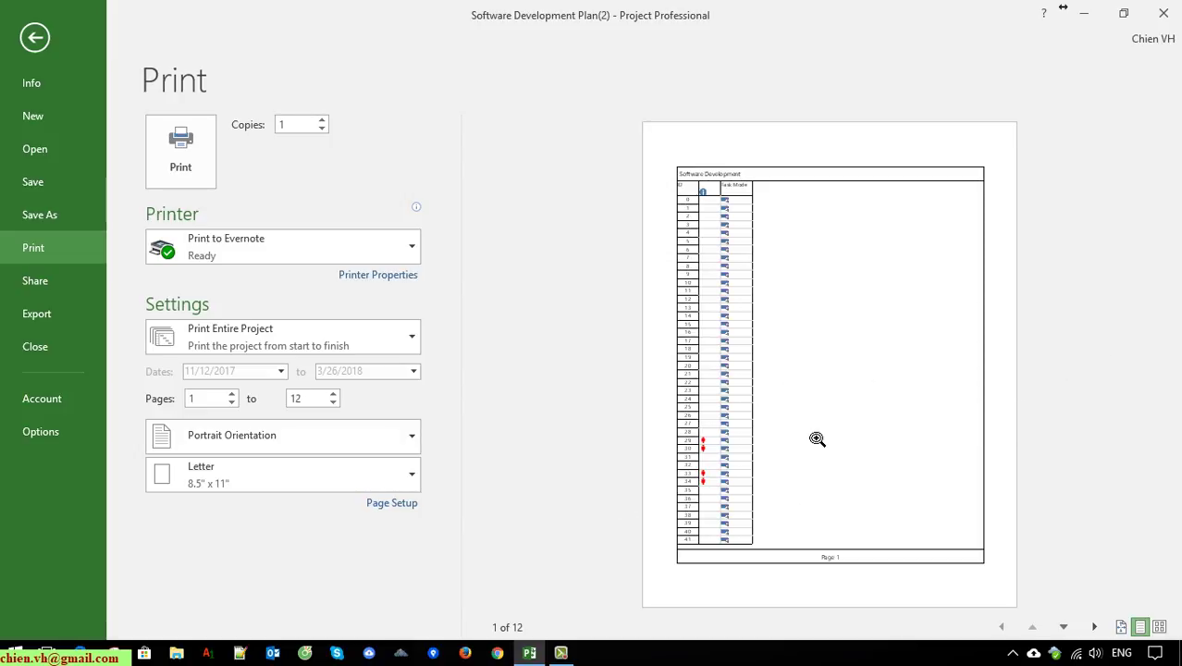
click(1094, 627)
click(1095, 628)
click(1095, 627)
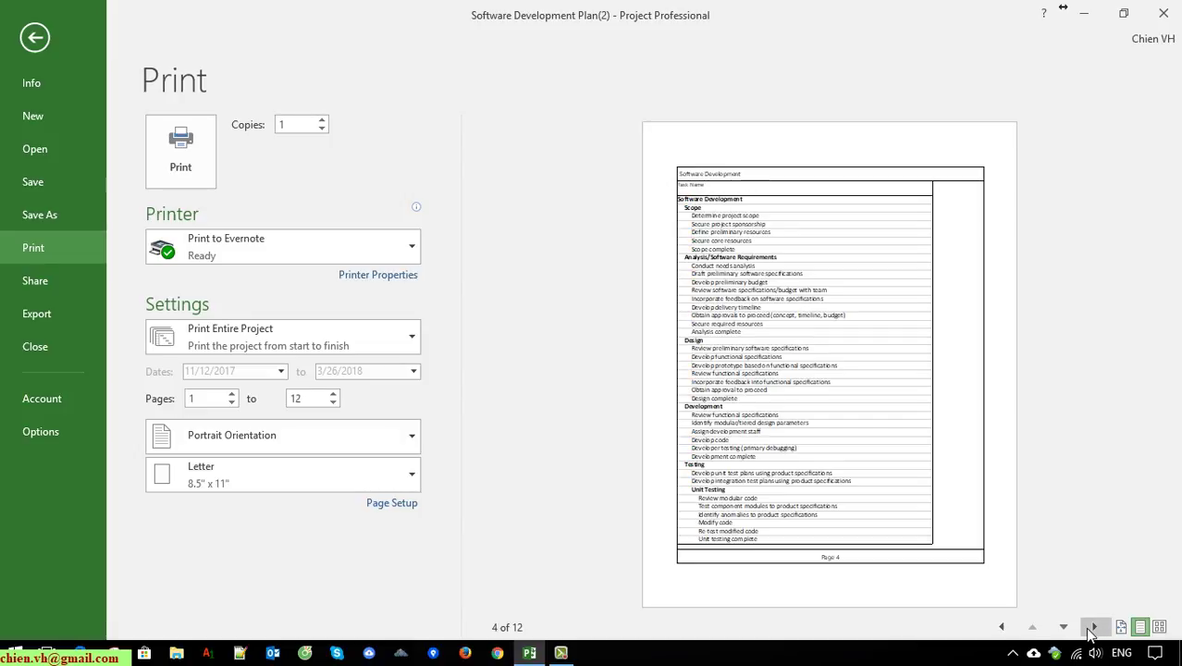
click(1095, 627)
click(1095, 628)
click(1094, 628)
click(1095, 628)
click(1095, 627)
click(1095, 627)
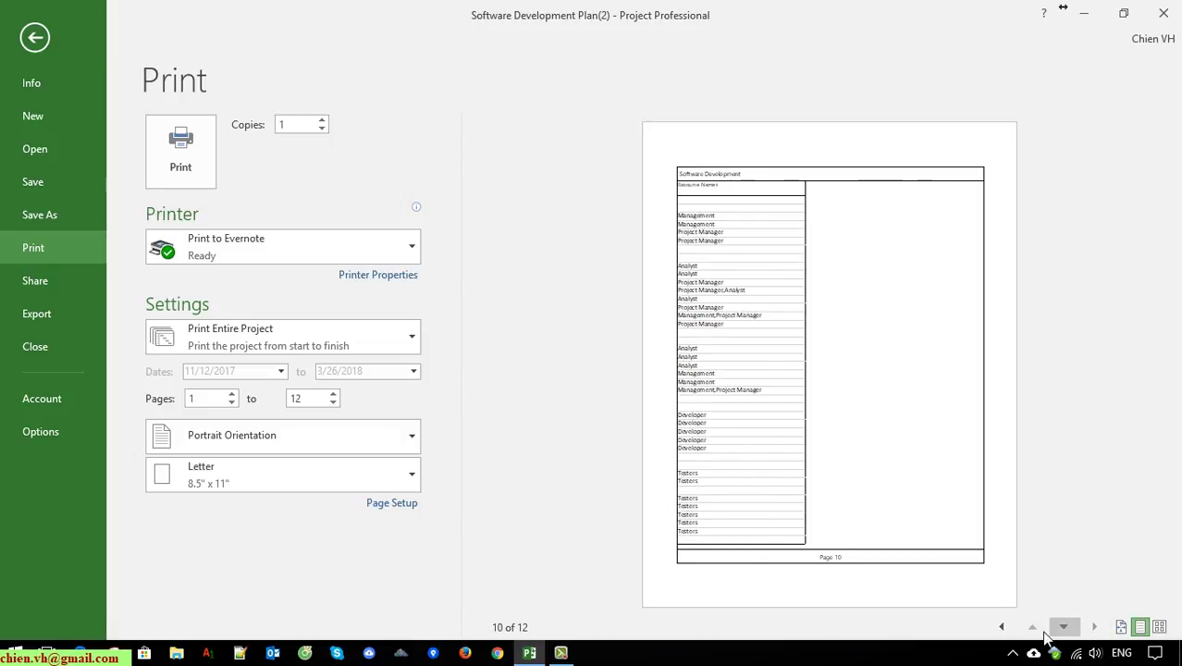
click(1001, 627)
click(1001, 627)
click(1001, 627)
click(1001, 628)
click(1001, 627)
click(1001, 627)
click(1001, 627)
click(1001, 627)
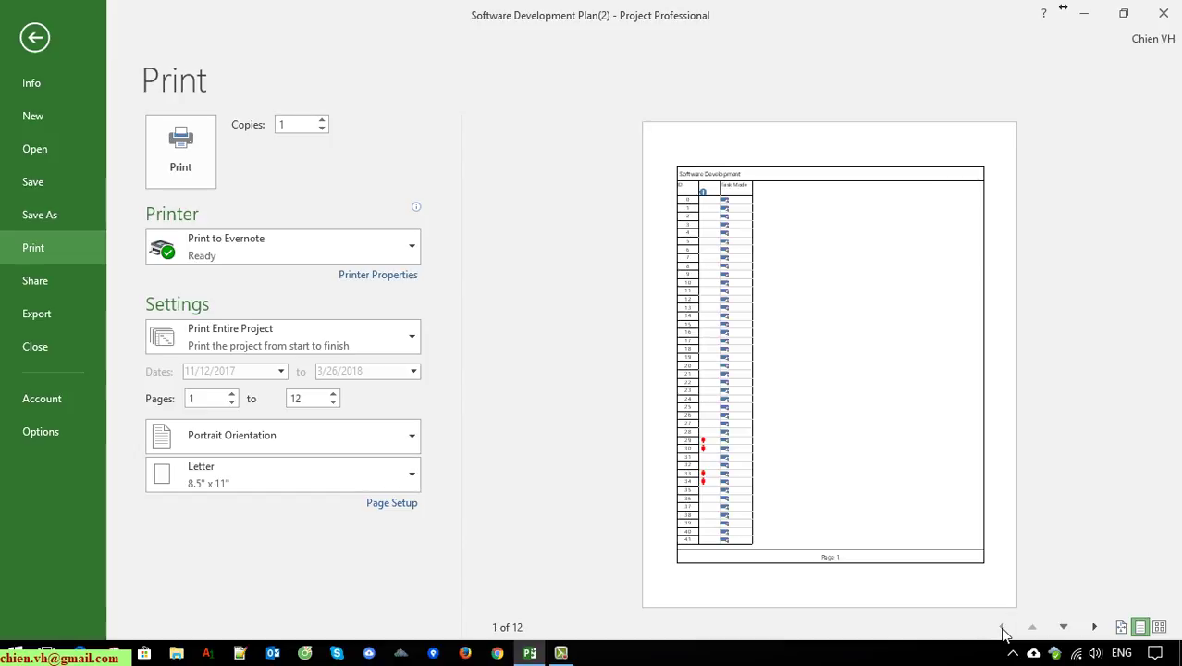
click(1096, 629)
click(1097, 629)
click(1096, 629)
click(1096, 629)
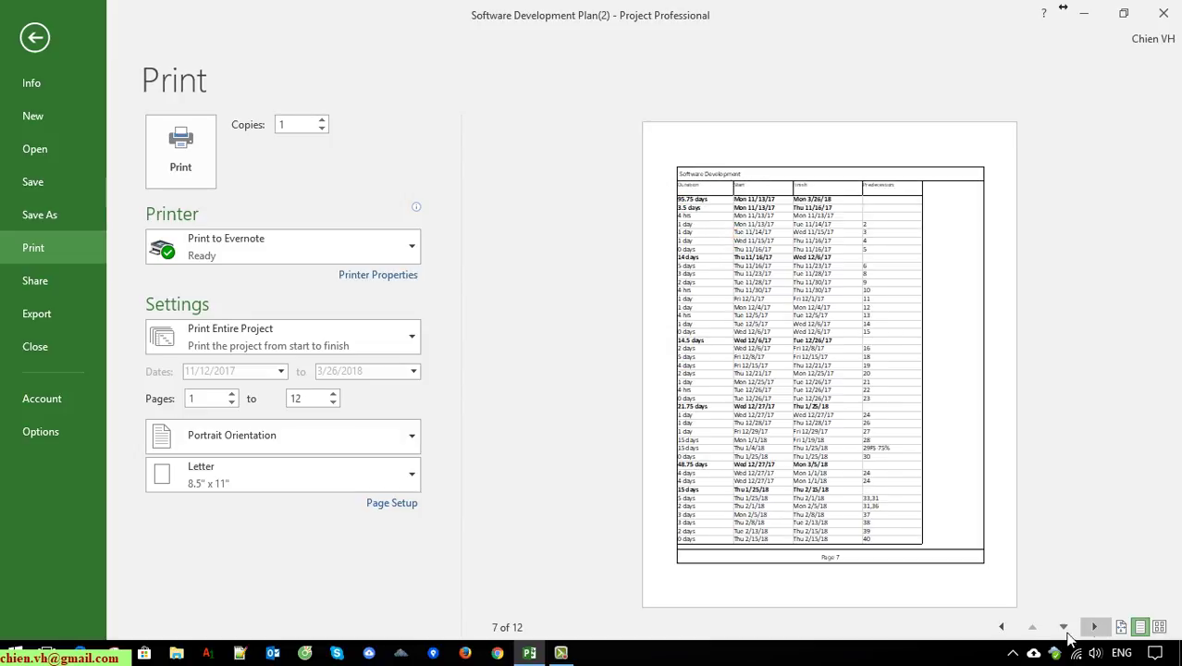
click(1002, 627)
click(1002, 627)
click(1002, 628)
click(1002, 627)
click(37, 38)
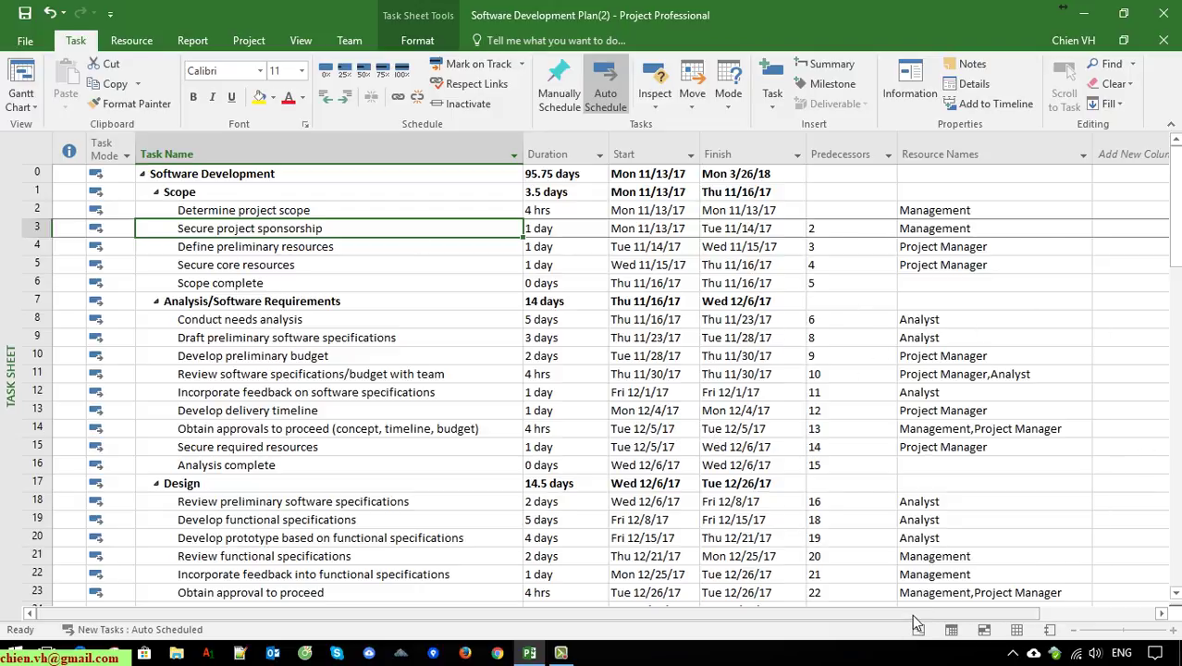
Step: Drag the Task Name column's right border slightly left, shifting Duration and later columns left
scroll(925, 613, right, 1)
scroll(1048, 632, left, 1)
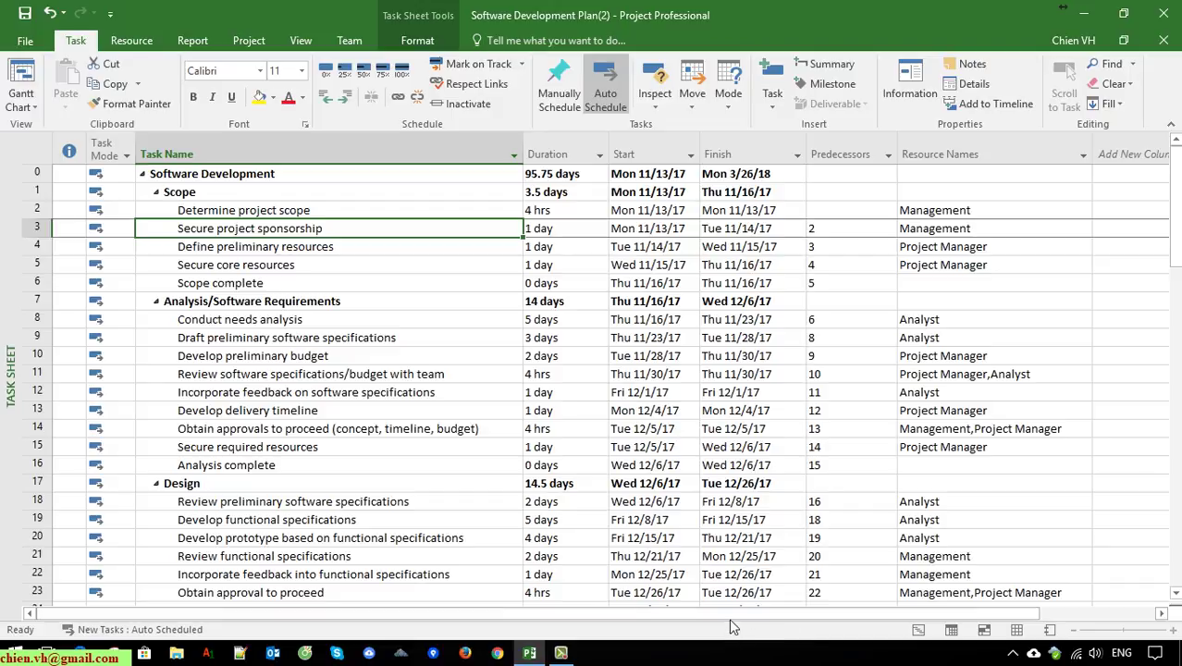
drag(1175, 185, 1131, 148)
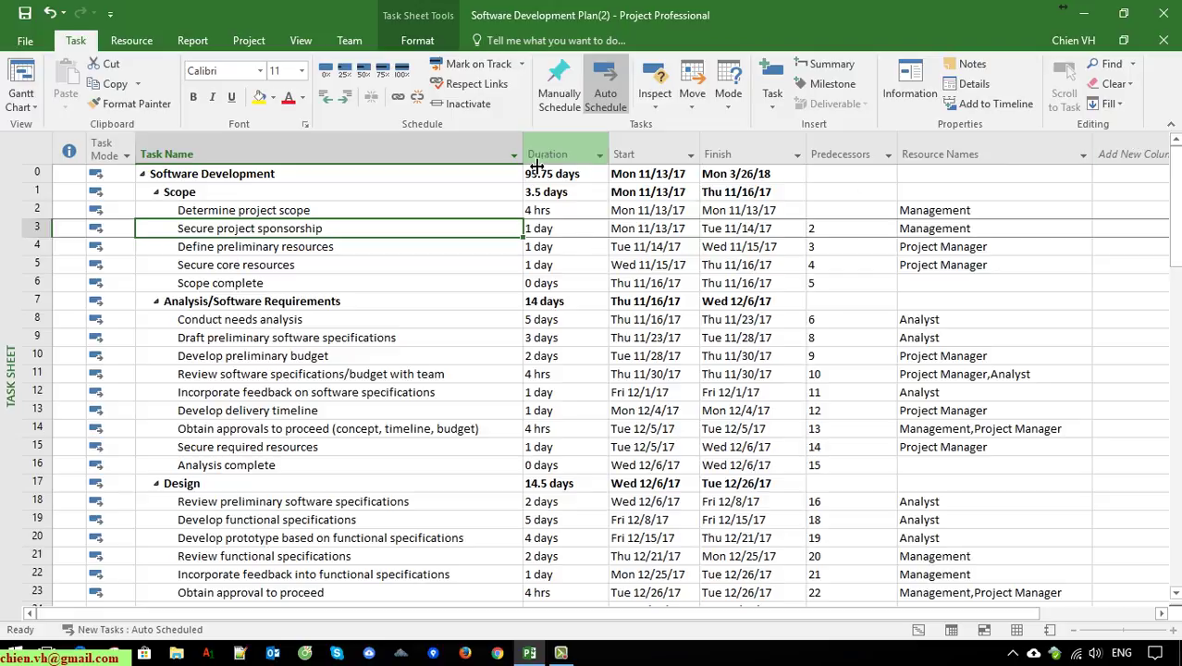
drag(524, 164, 503, 153)
scroll(646, 365, down, 5)
drag(1175, 247, 1155, 122)
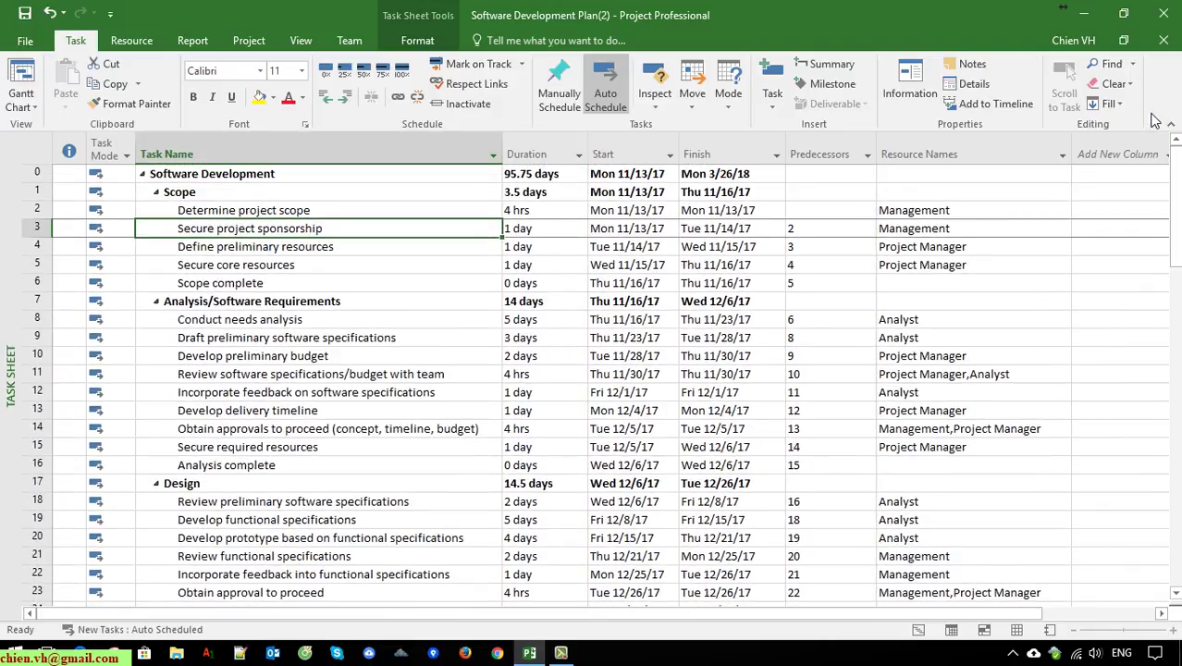
Step: Open the print preview, zoom in and out, then back out to the sheet
click(18, 43)
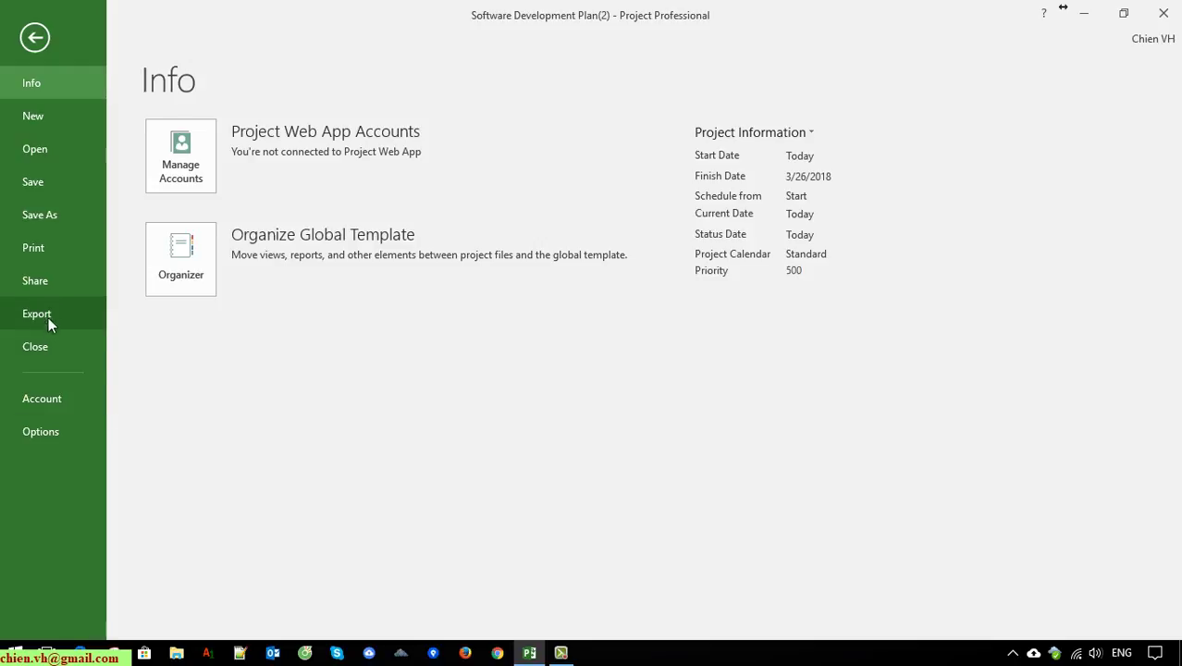
click(43, 248)
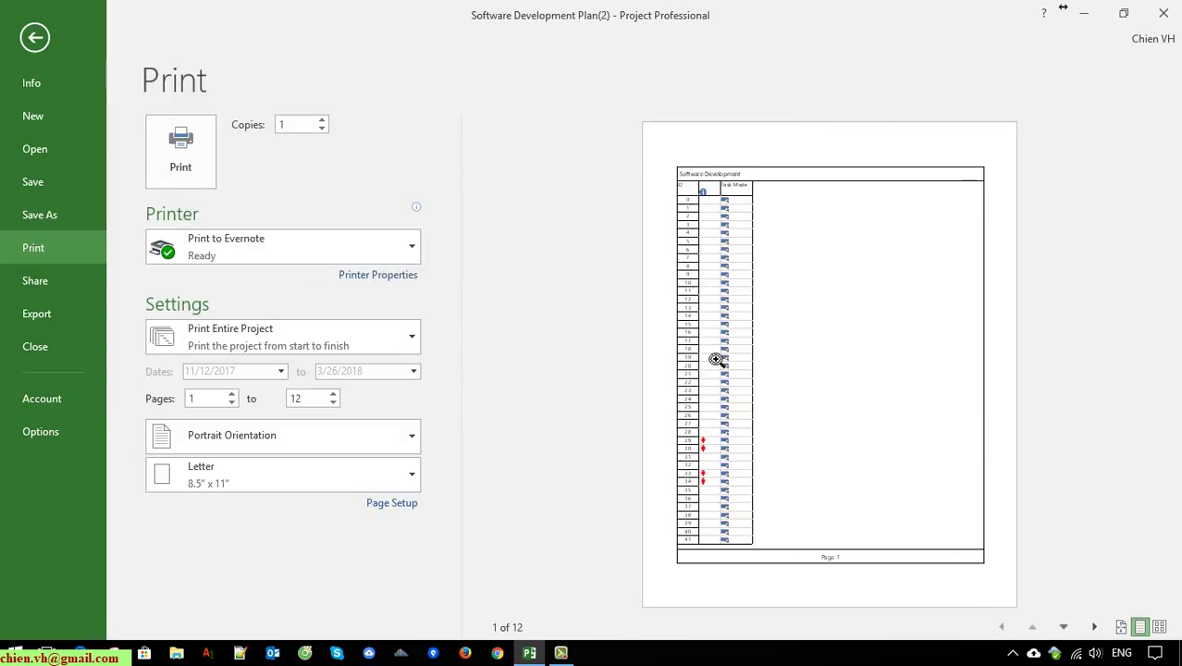
click(870, 363)
click(871, 363)
click(413, 440)
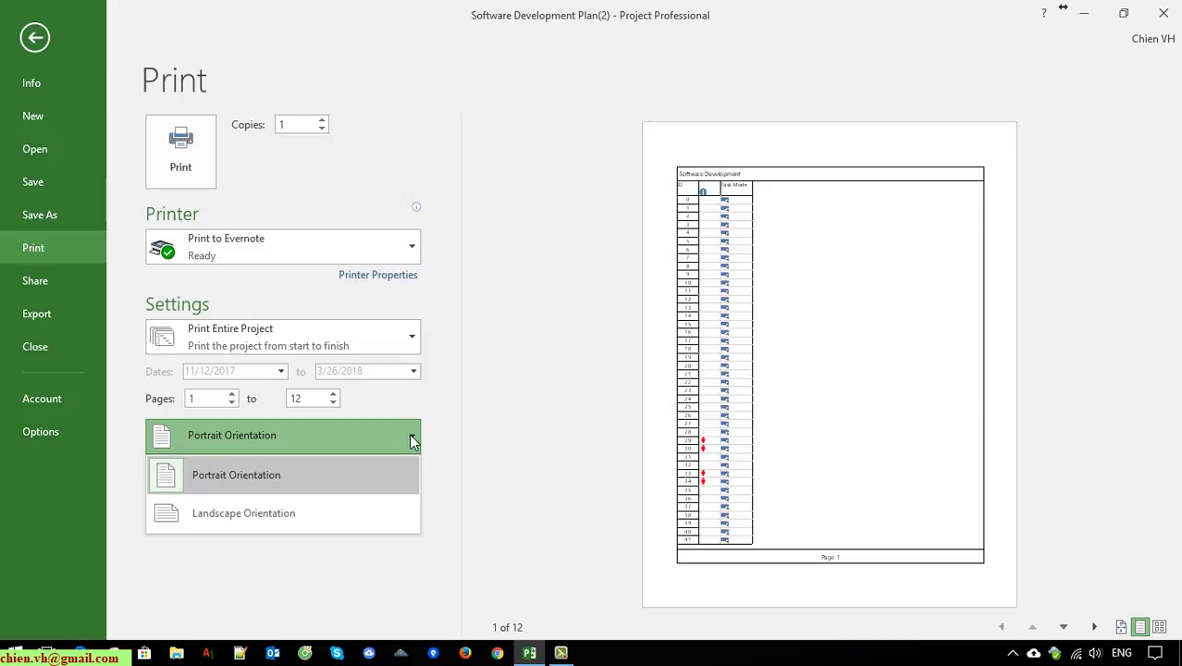
key(Escape)
key(Escape)
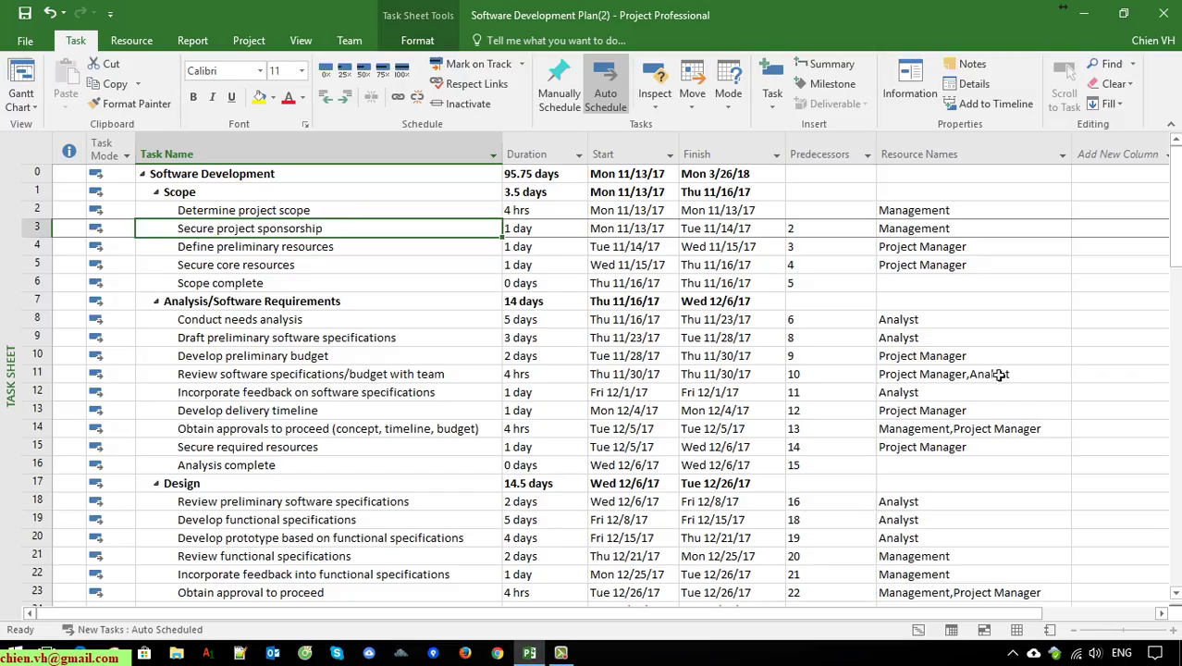
scroll(1175, 232, down, 2)
scroll(1175, 232, up, 2)
Step: Set the printout to Landscape orientation on A3 paper
click(26, 42)
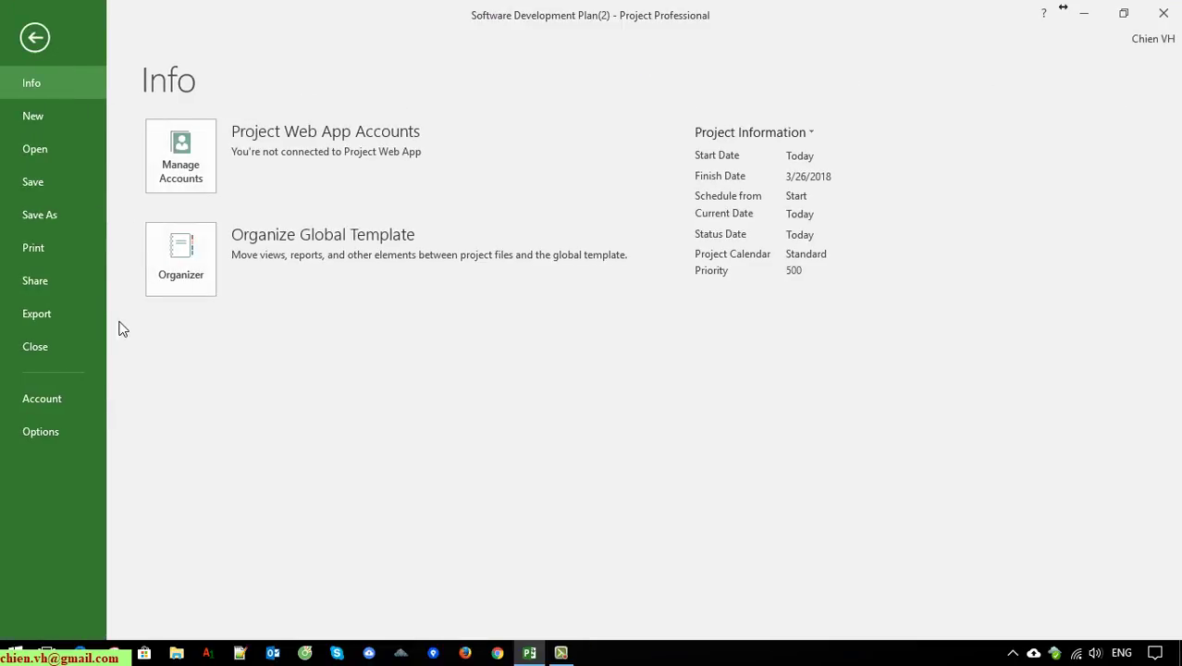
click(44, 245)
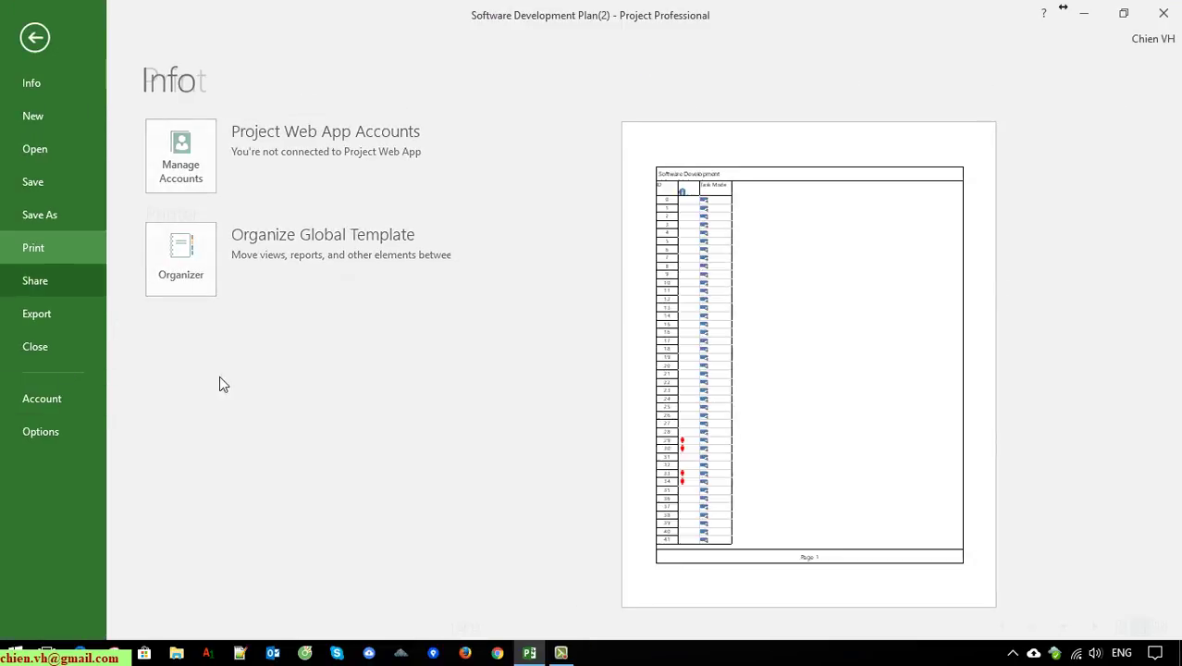
click(412, 438)
click(303, 516)
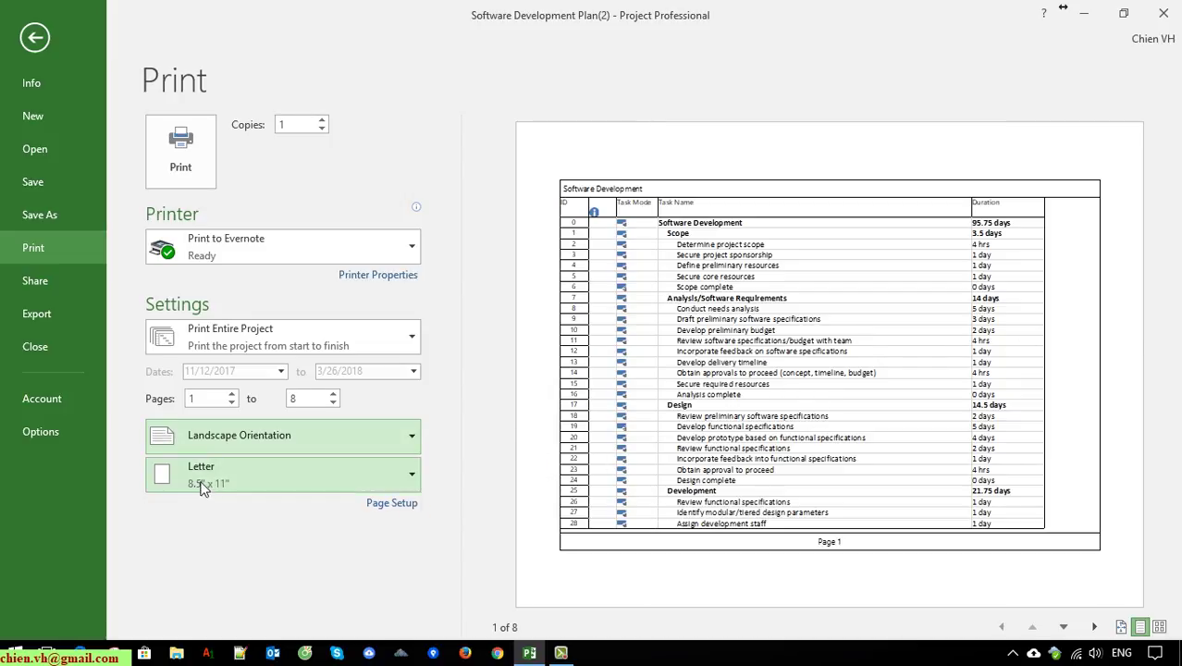
click(412, 478)
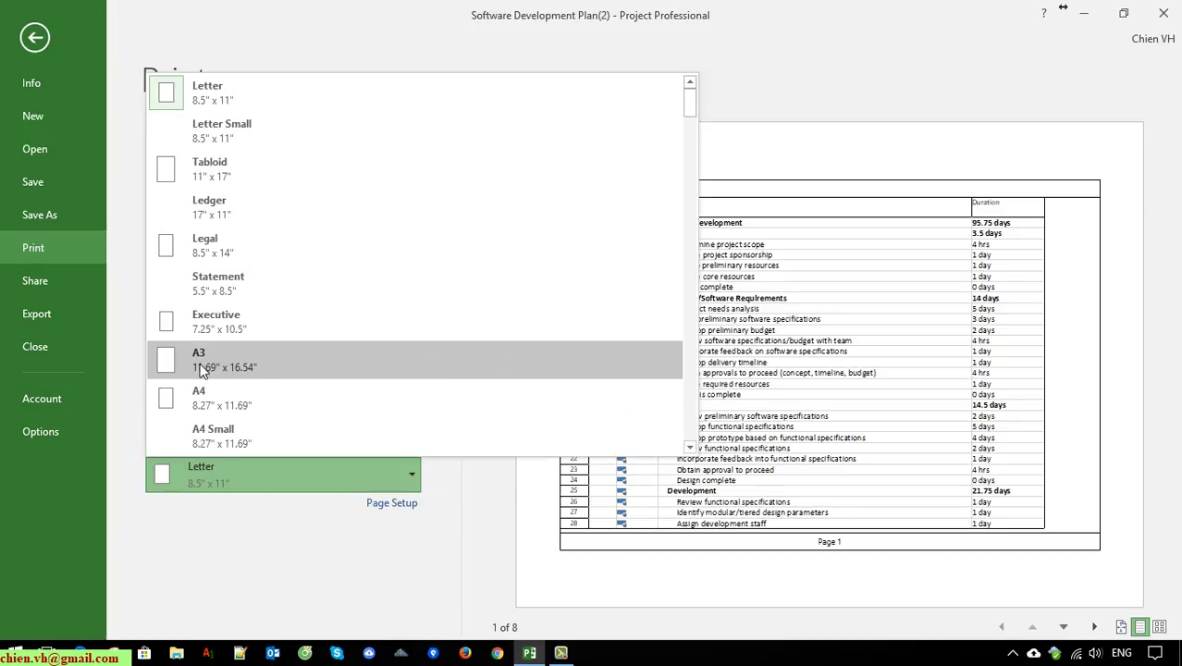
click(250, 363)
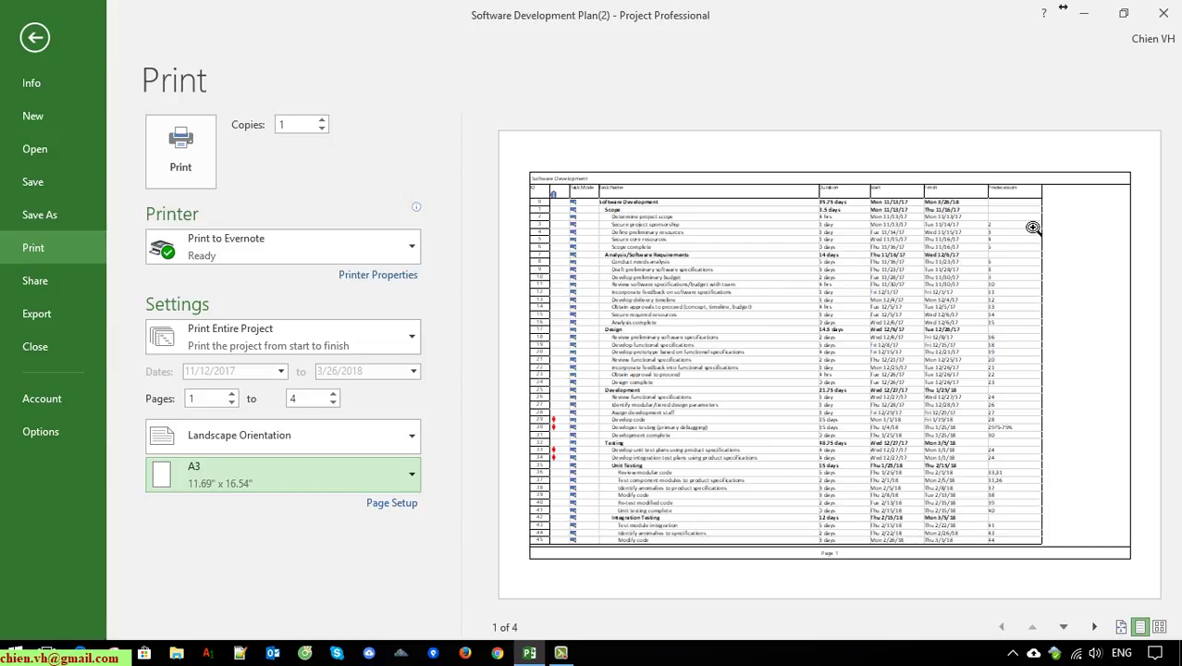
Step: Page through the four-page preview to page 3 and back, then return to the task sheet
double_click(1095, 627)
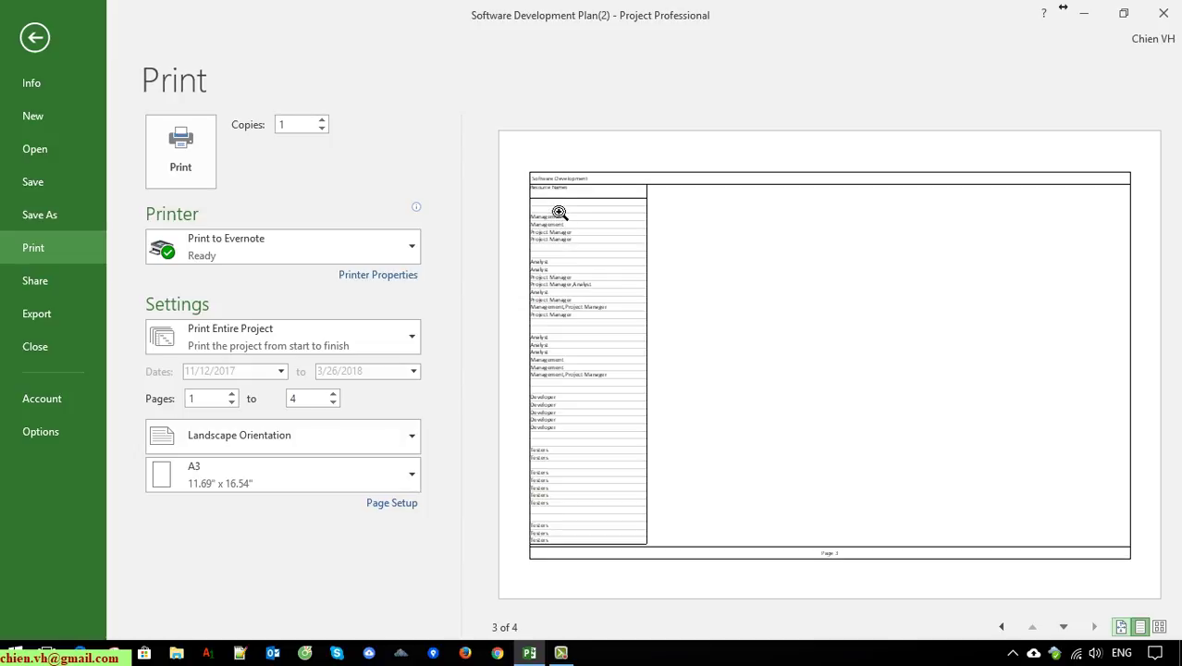
double_click(1001, 627)
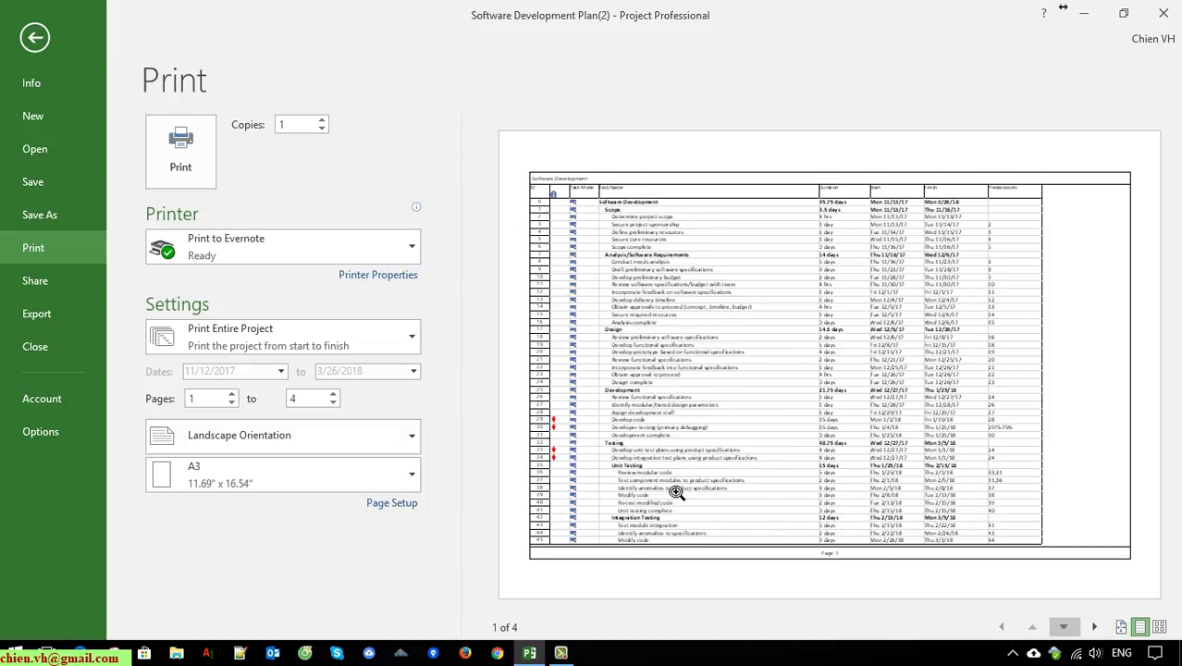
click(35, 39)
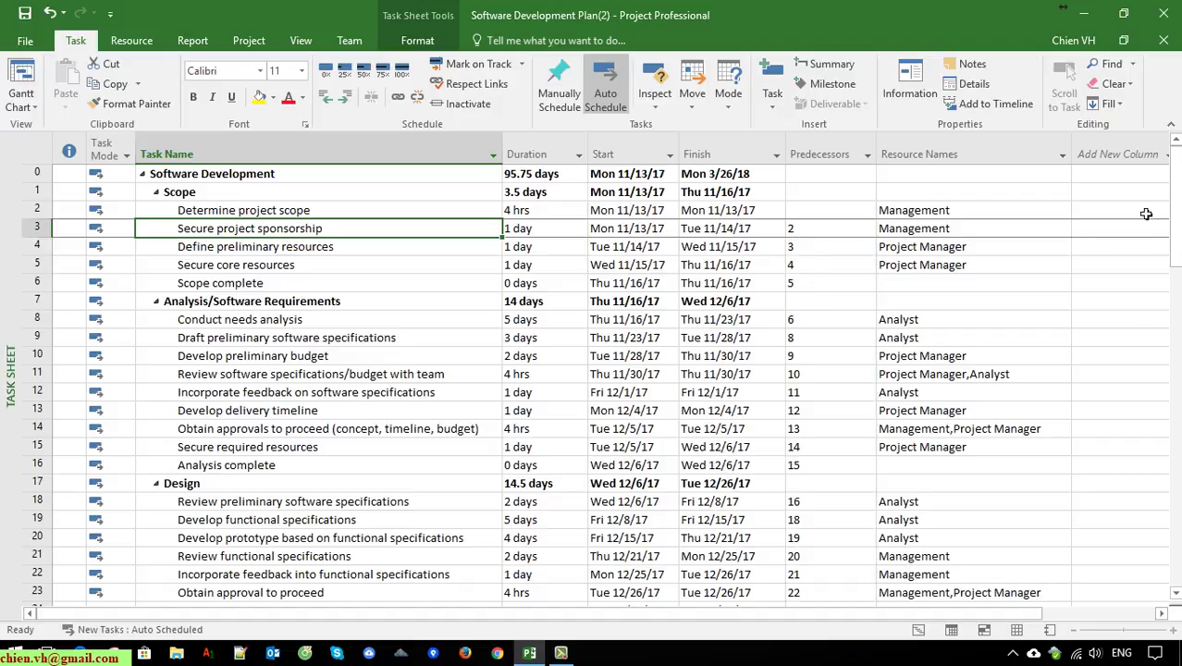
Step: Narrow the Predecessors column and check the Pilot task's start and finish dates
scroll(844, 229, down, 7)
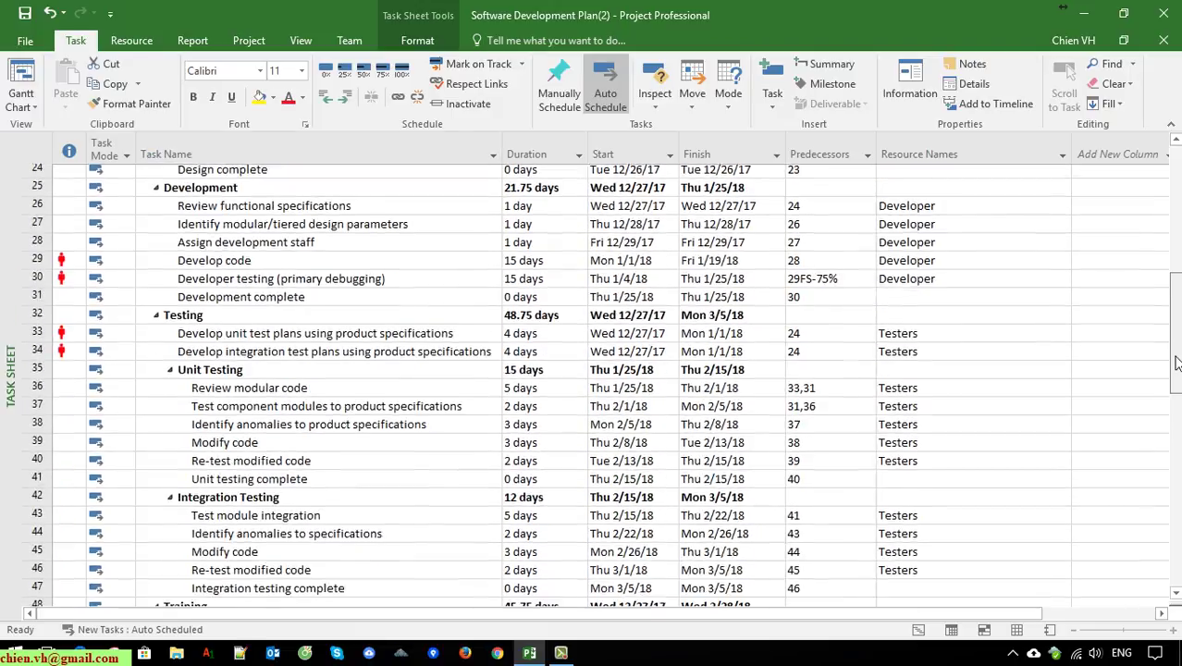
scroll(843, 229, up, 7)
click(881, 154)
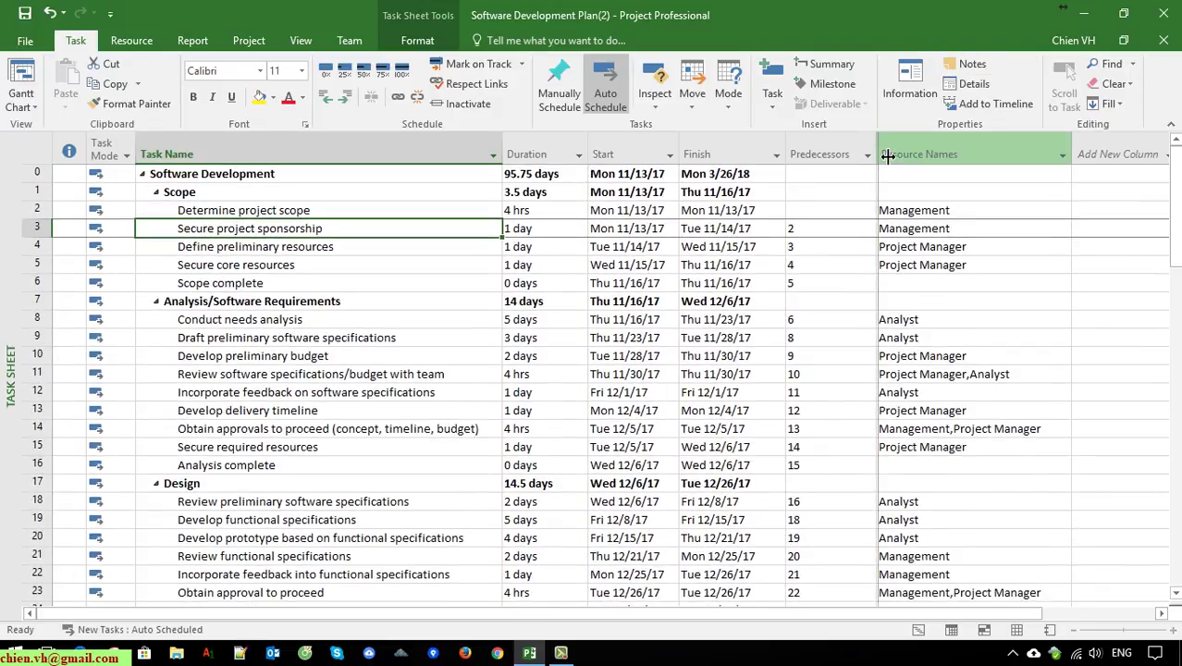
drag(867, 159, 845, 159)
drag(1179, 185, 1173, 504)
click(615, 247)
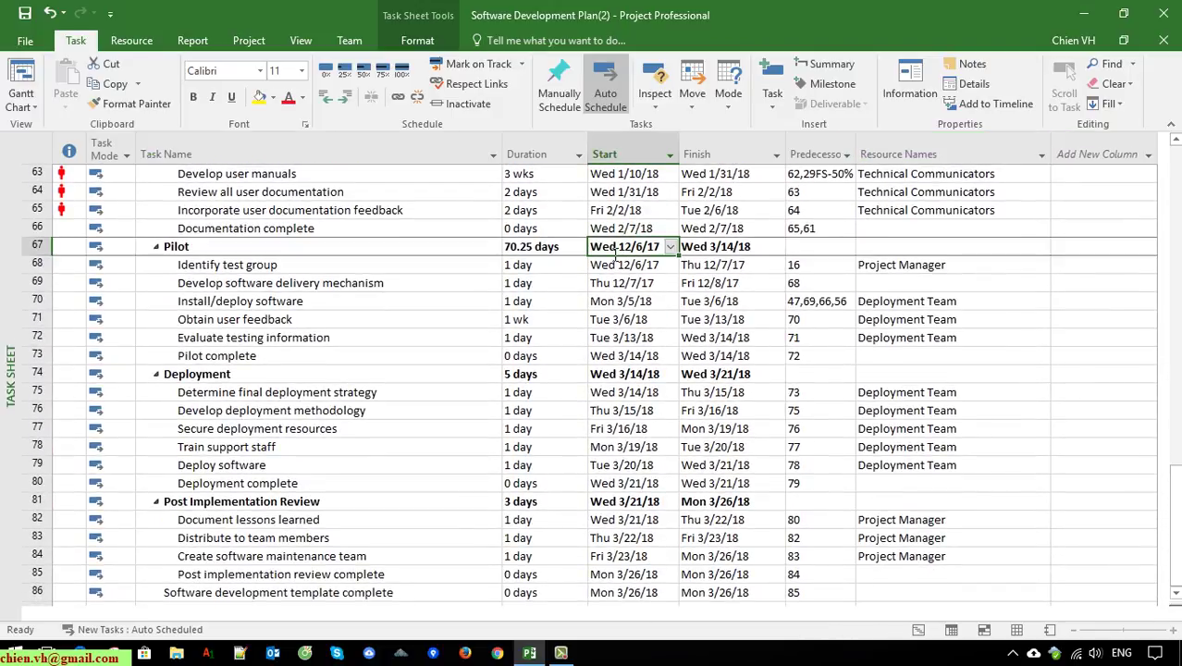
click(727, 248)
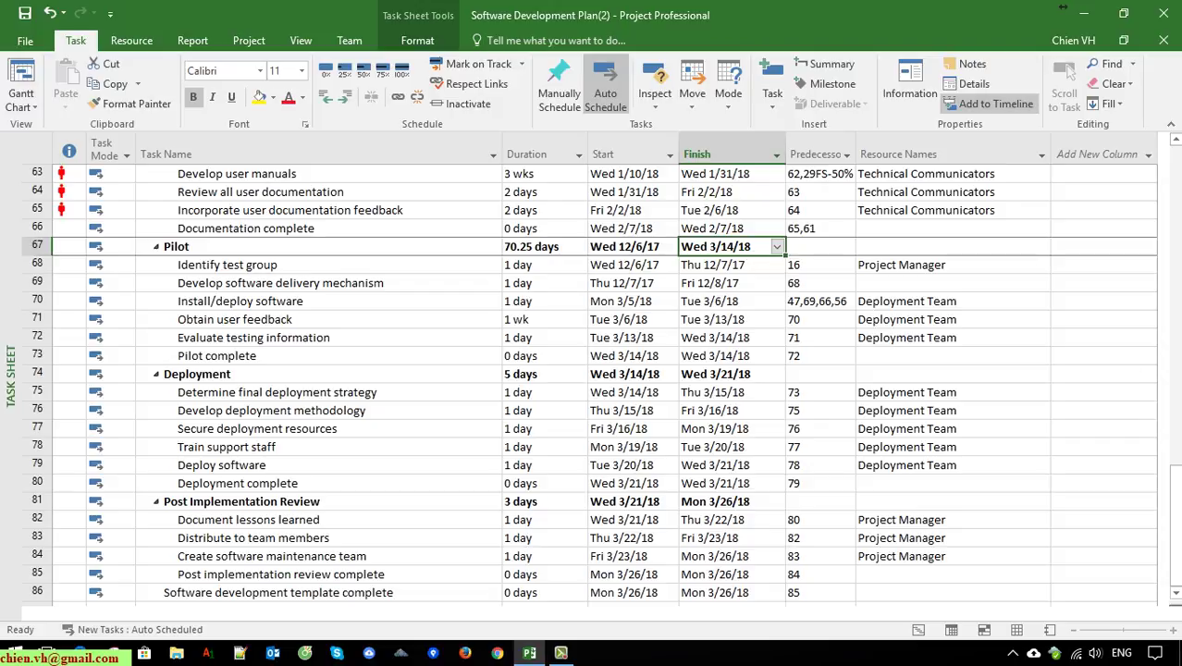
drag(1177, 478, 1177, 167)
Step: Narrow the Resource Names, Task Mode, Task Name and Duration columns
drag(1051, 155, 1040, 162)
drag(1176, 220, 1176, 166)
mouse_move(86, 154)
mouse_down()
mouse_move(111, 148)
mouse_move(100, 148)
mouse_up()
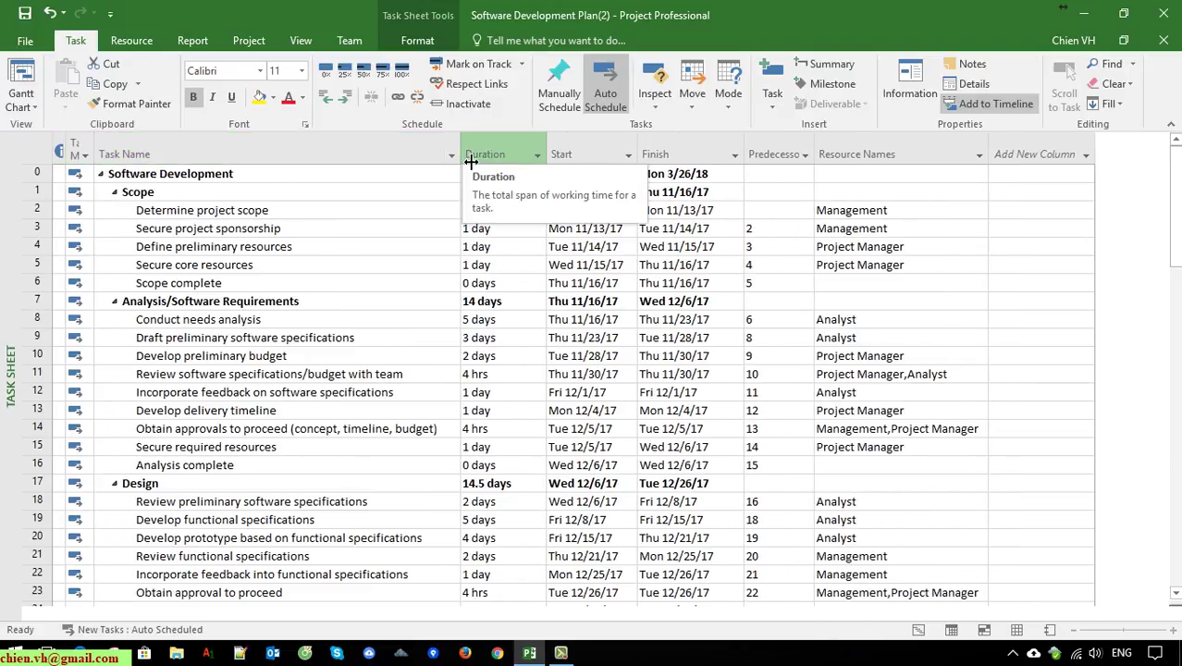
drag(460, 157, 432, 164)
scroll(559, 263, down, 1)
scroll(559, 263, up, 1)
drag(505, 153, 490, 153)
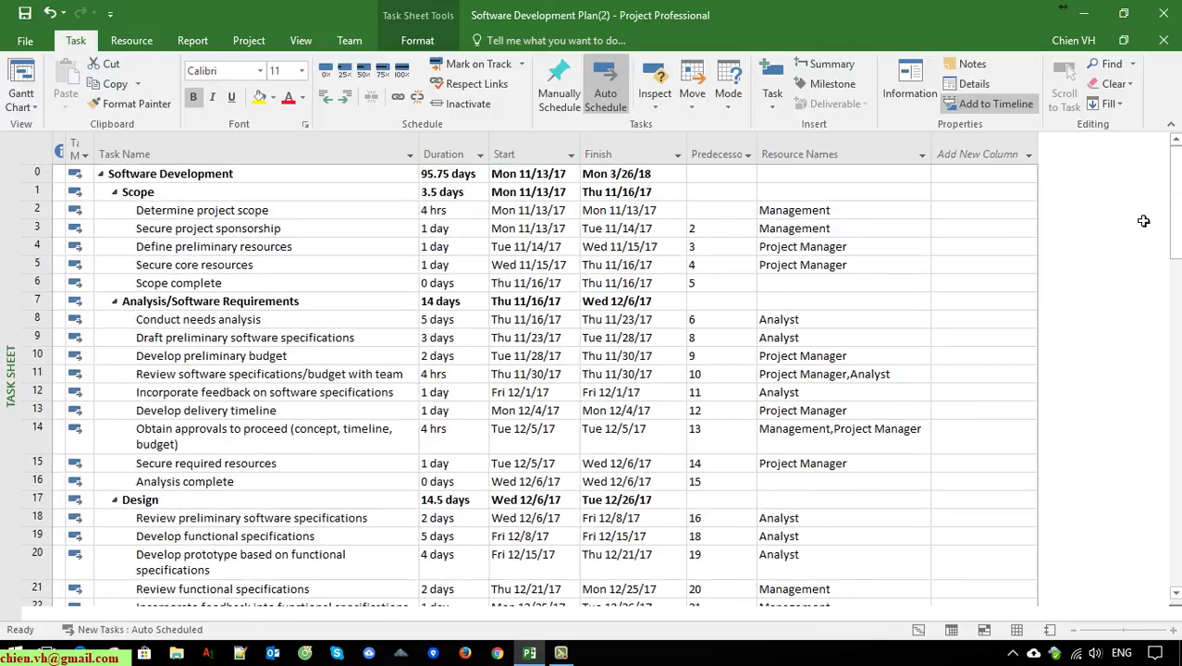
drag(1174, 218, 1174, 458)
Step: Review the three landscape A3 preview pages from the top of the task list, zooming in and out
key(ctrl+Home)
click(25, 40)
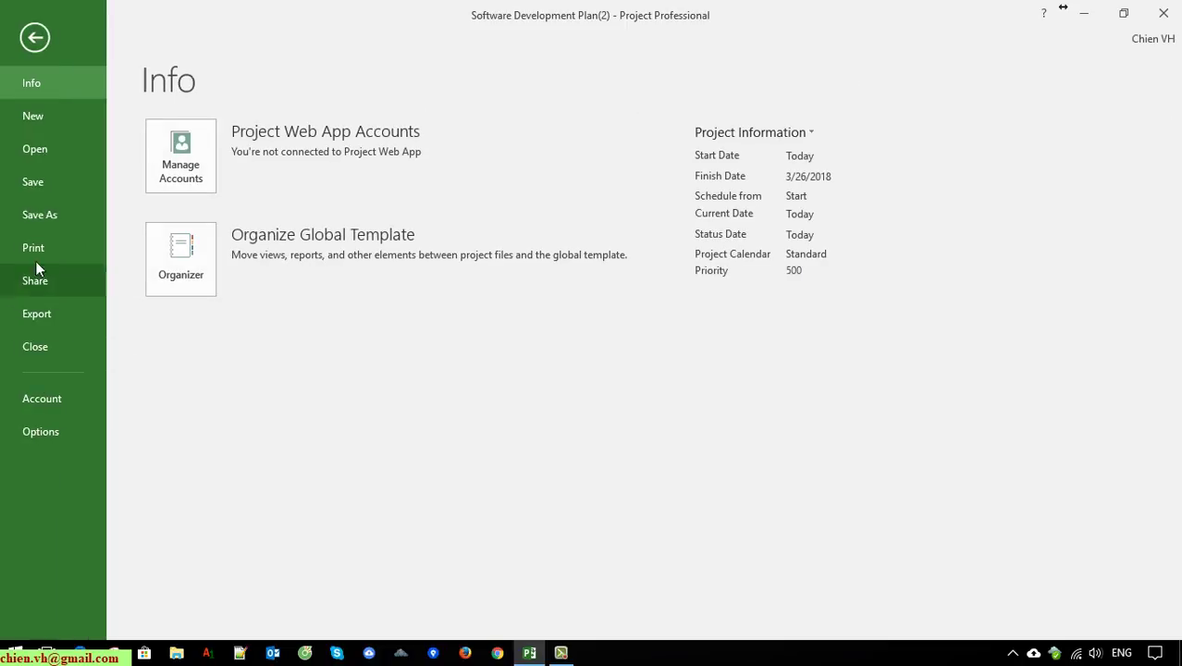
click(35, 257)
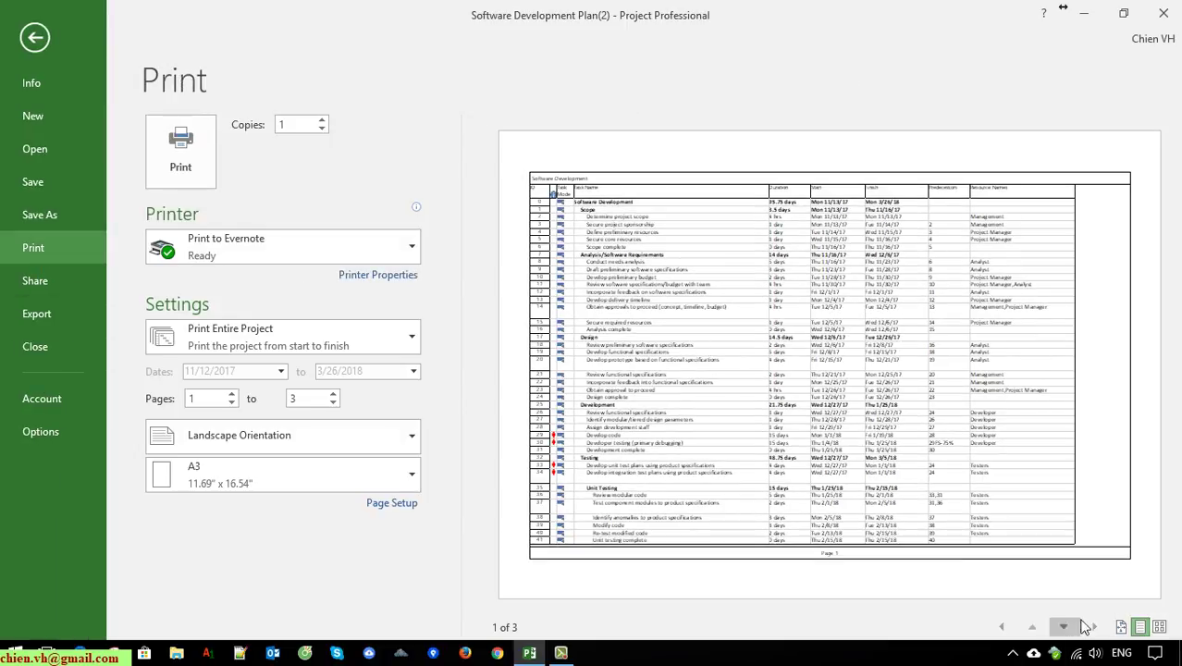
click(1064, 628)
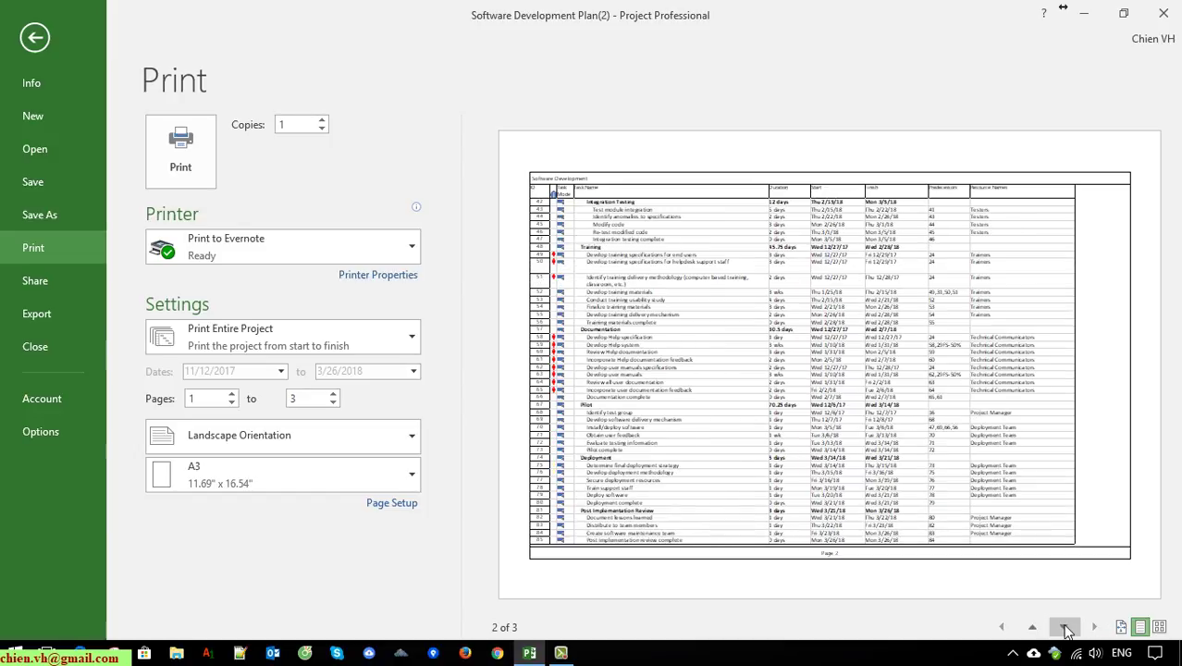
click(1064, 628)
click(1033, 628)
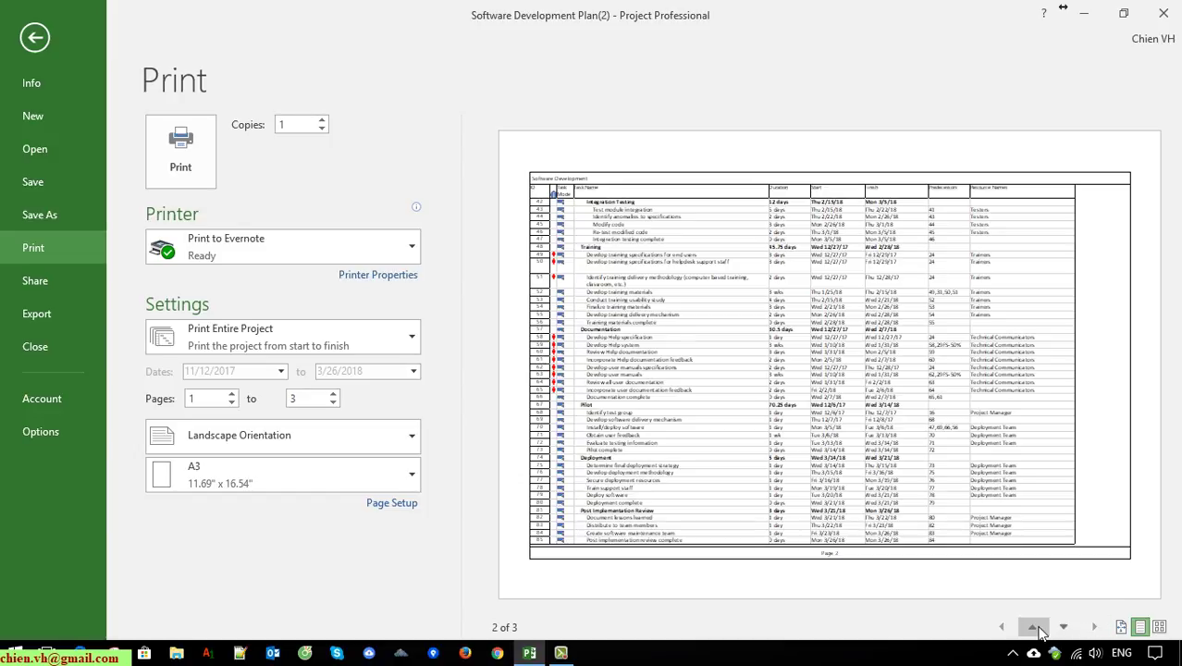
click(1036, 629)
click(1064, 628)
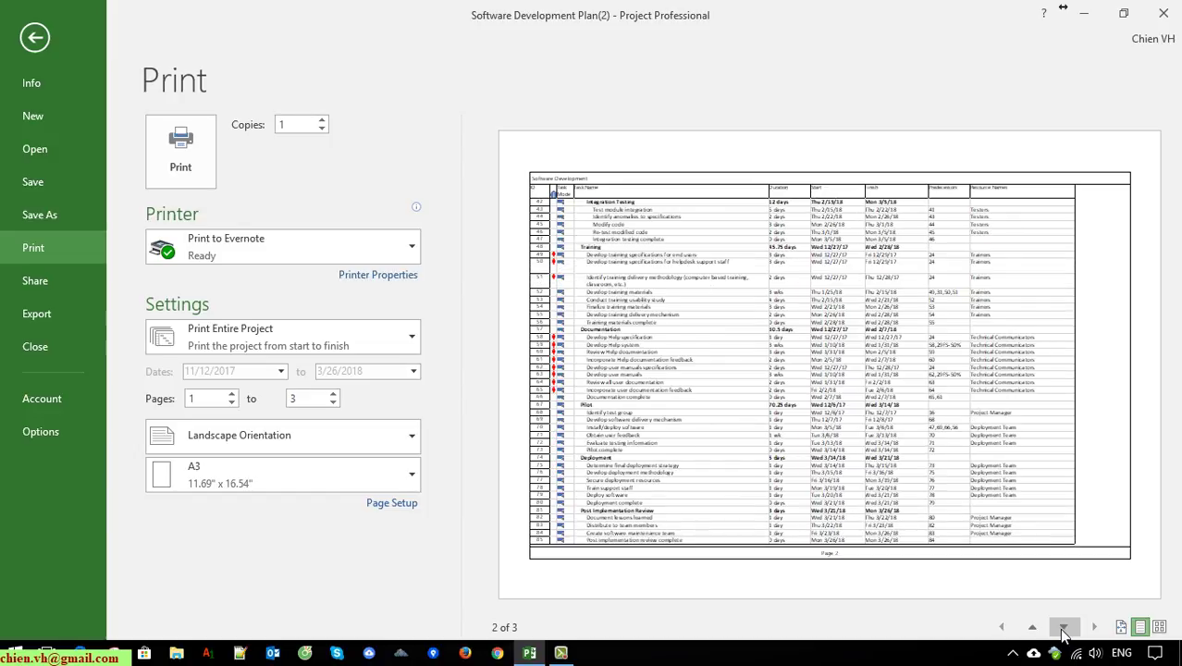
click(1064, 629)
click(1033, 628)
click(1034, 628)
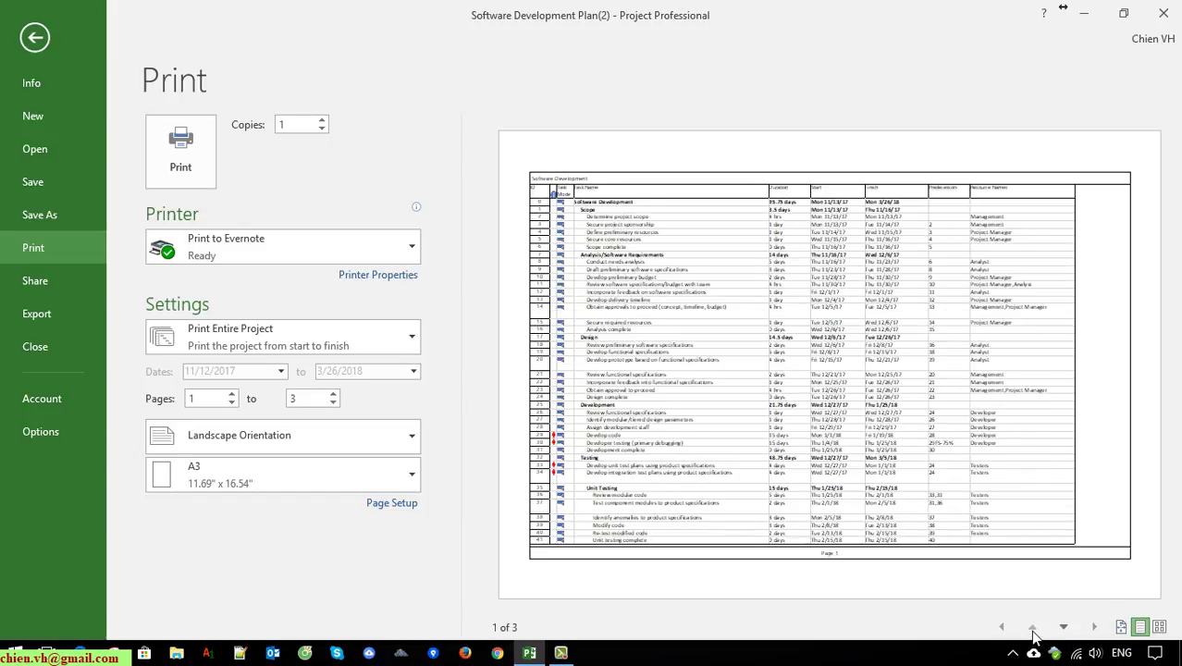
click(1053, 277)
click(918, 292)
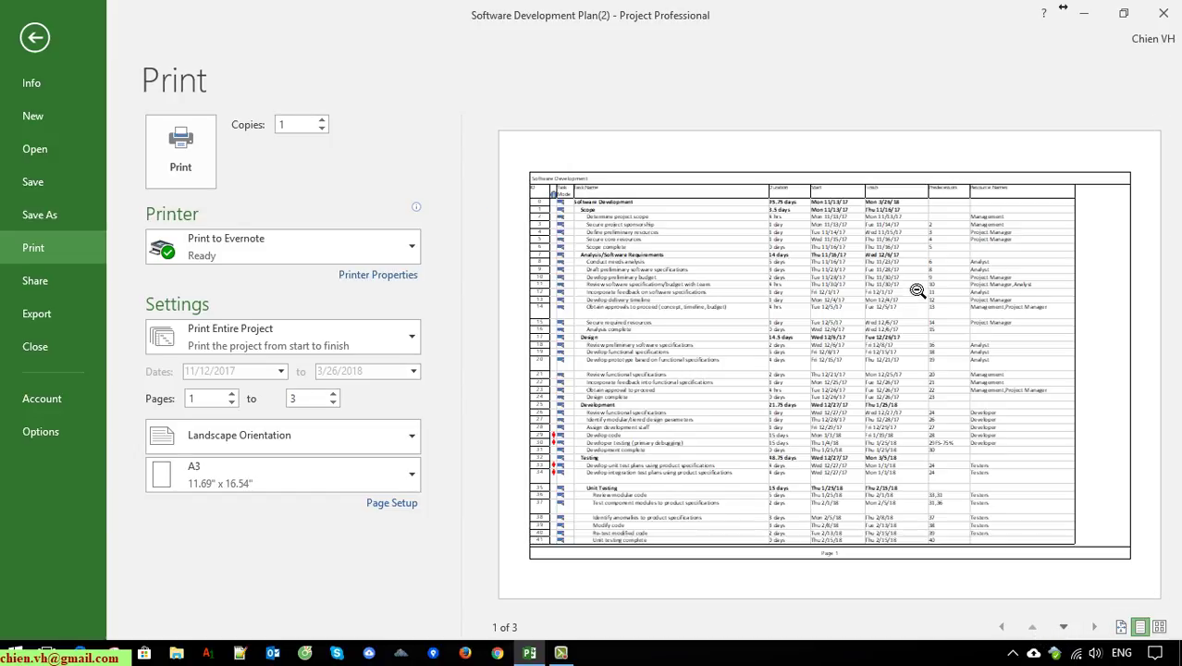
Step: In Page Setup, delete &[Project Title] from the left section of the header
click(393, 504)
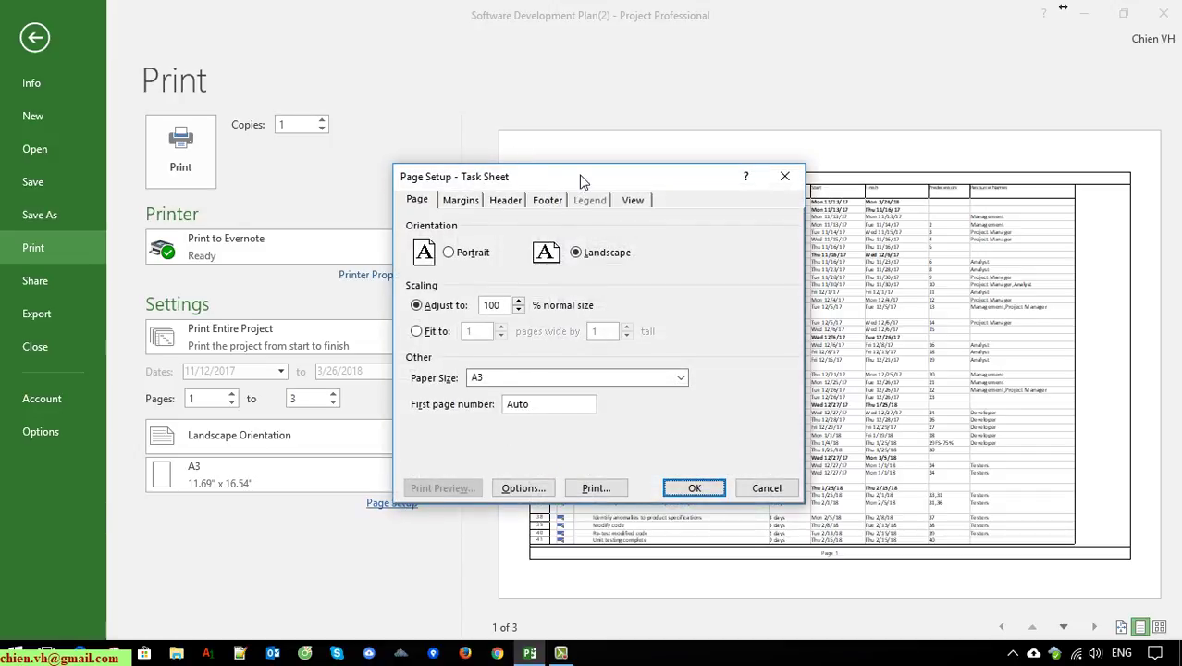
drag(578, 177, 299, 183)
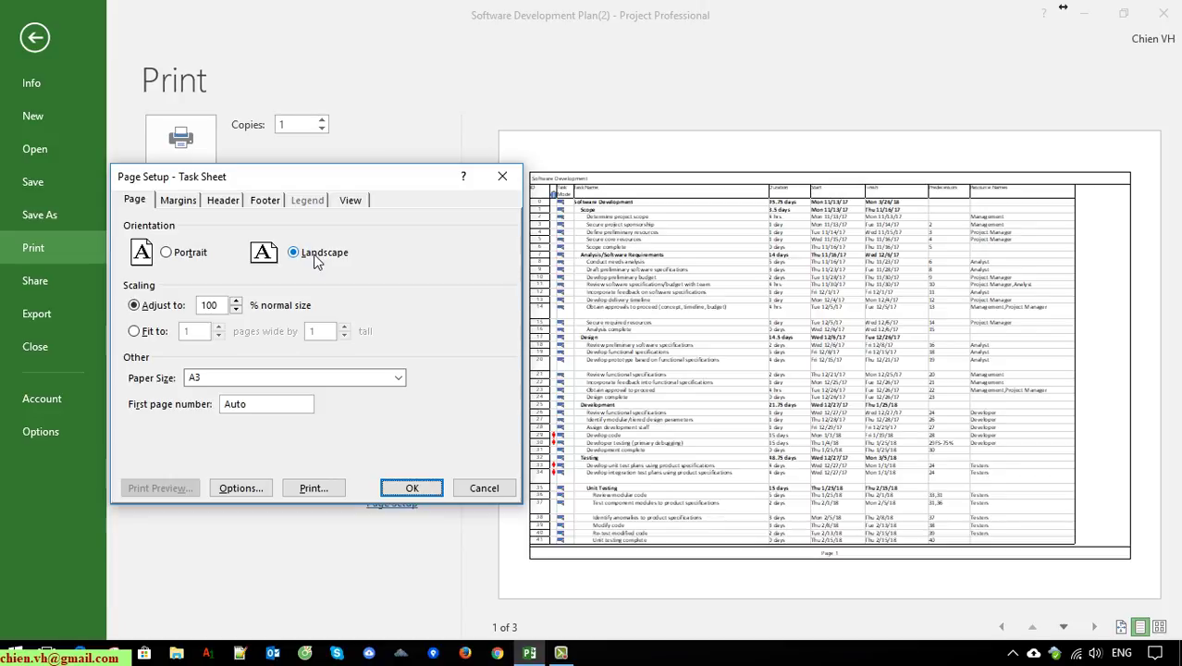
click(177, 202)
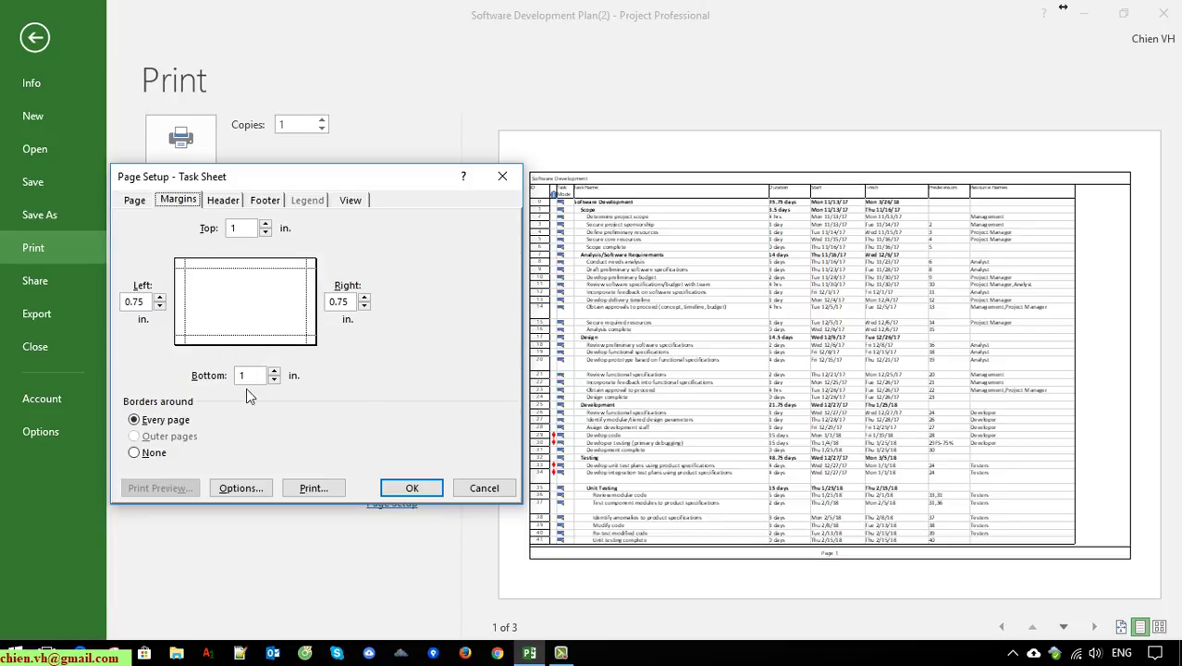
click(222, 200)
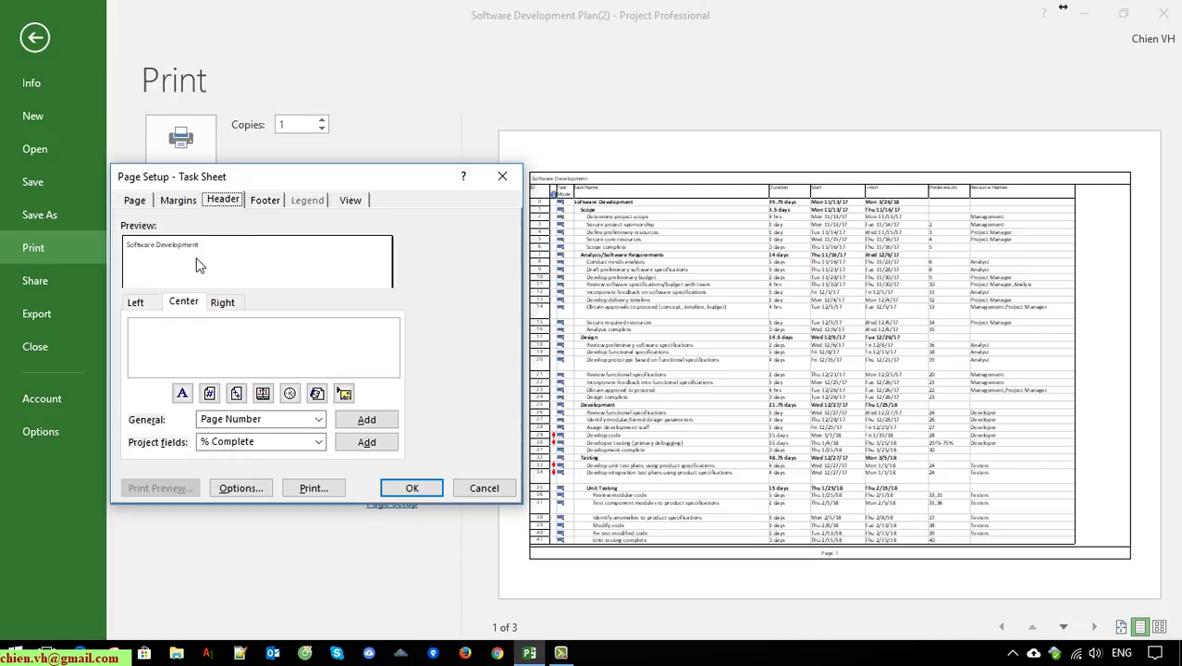
drag(354, 177, 283, 182)
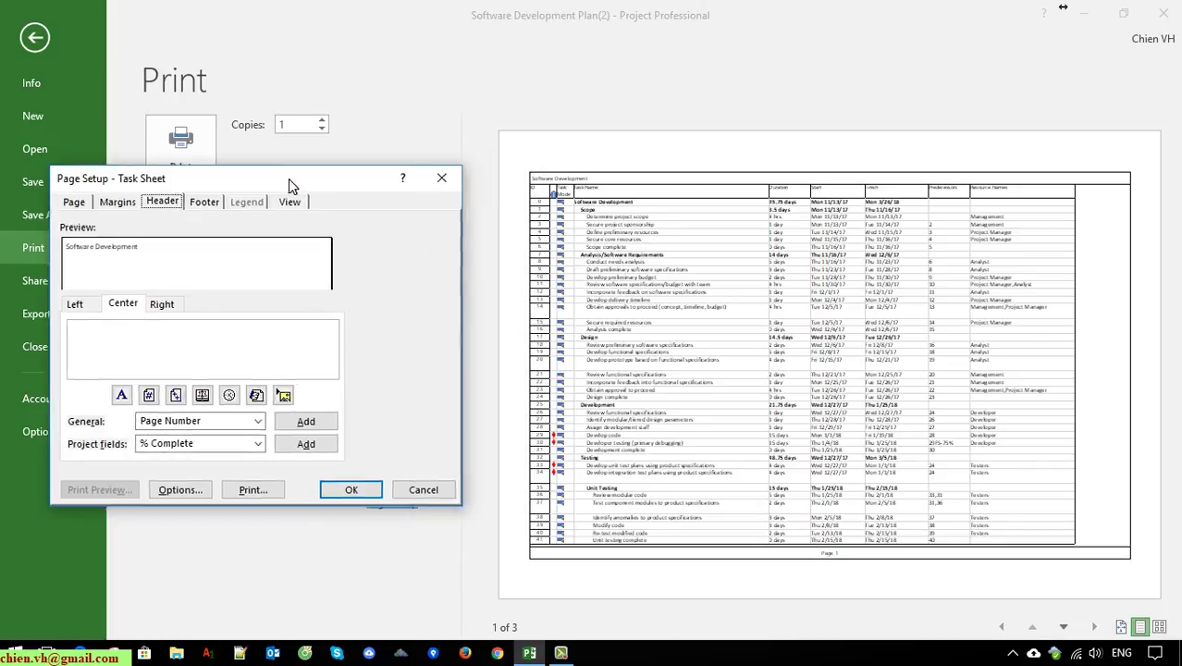
click(63, 305)
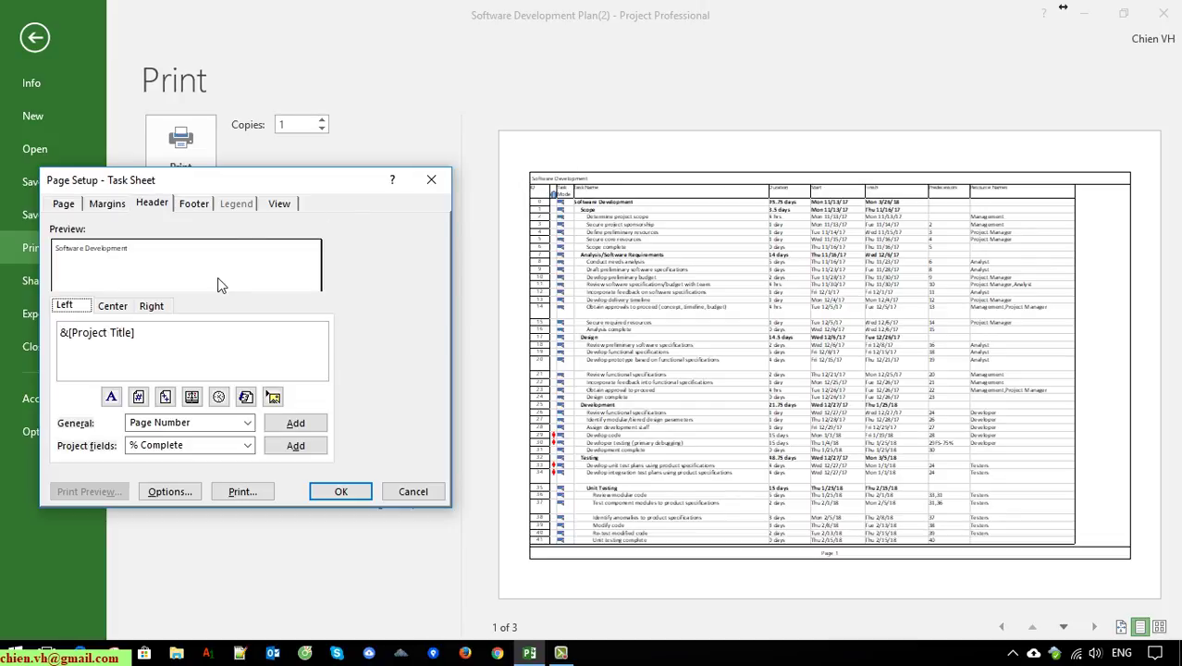
drag(210, 349, 8, 344)
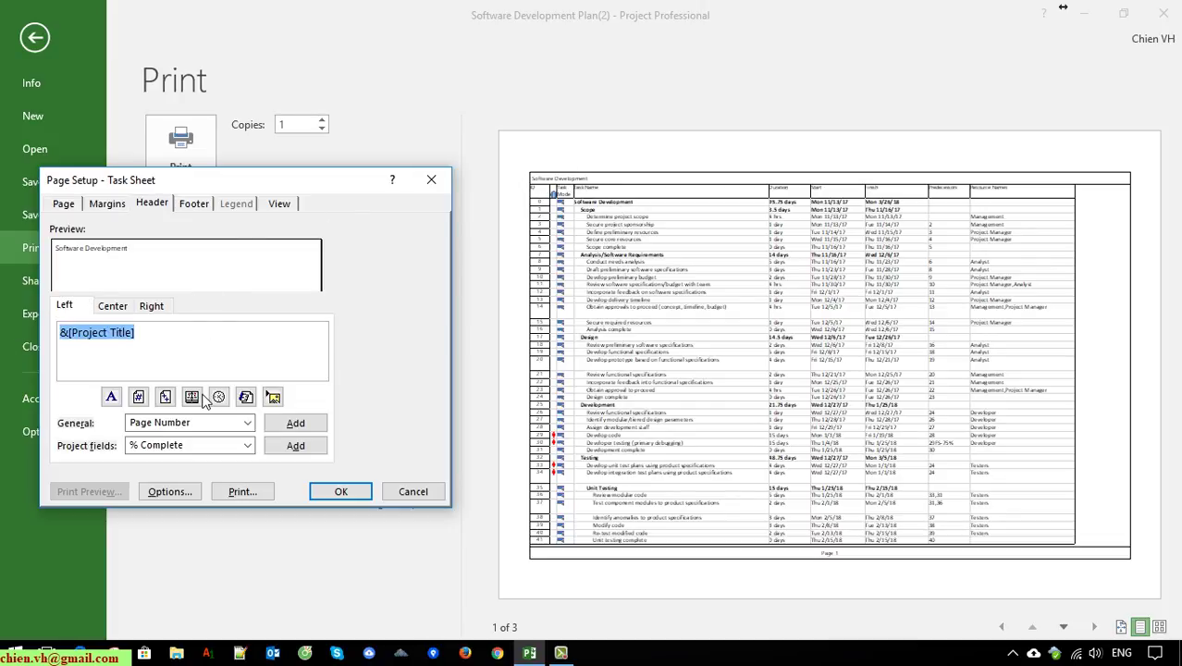
key(Delete)
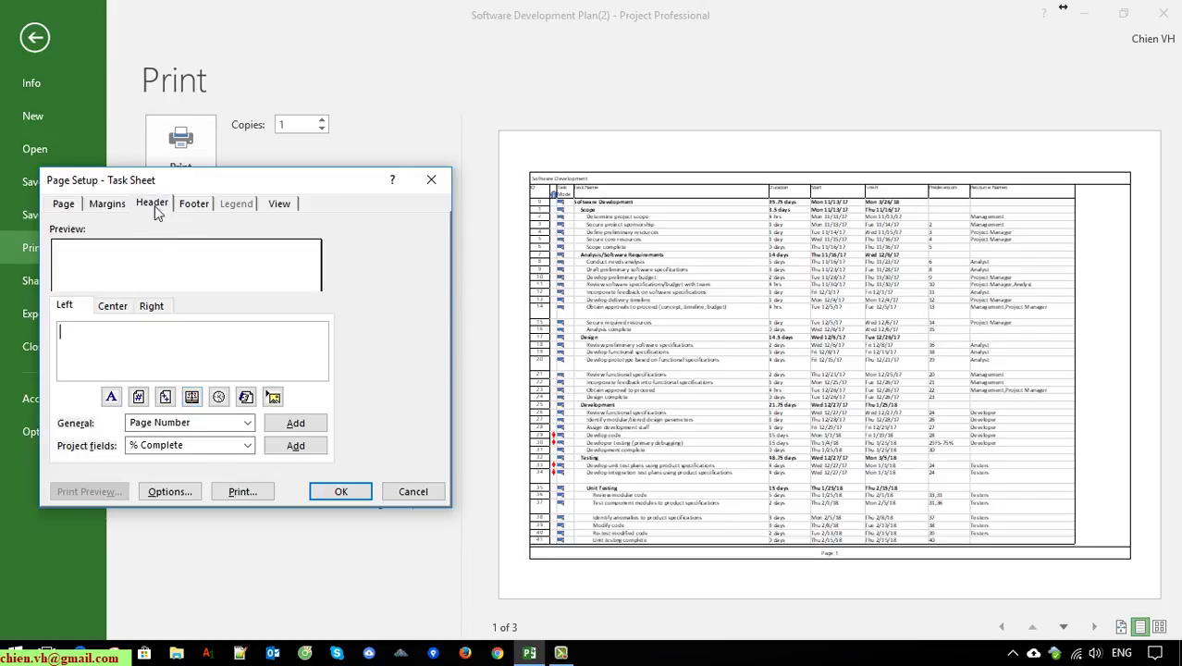
Step: Keep the centred page-number footer after checking all footer sections, then apply Page Setup
click(191, 208)
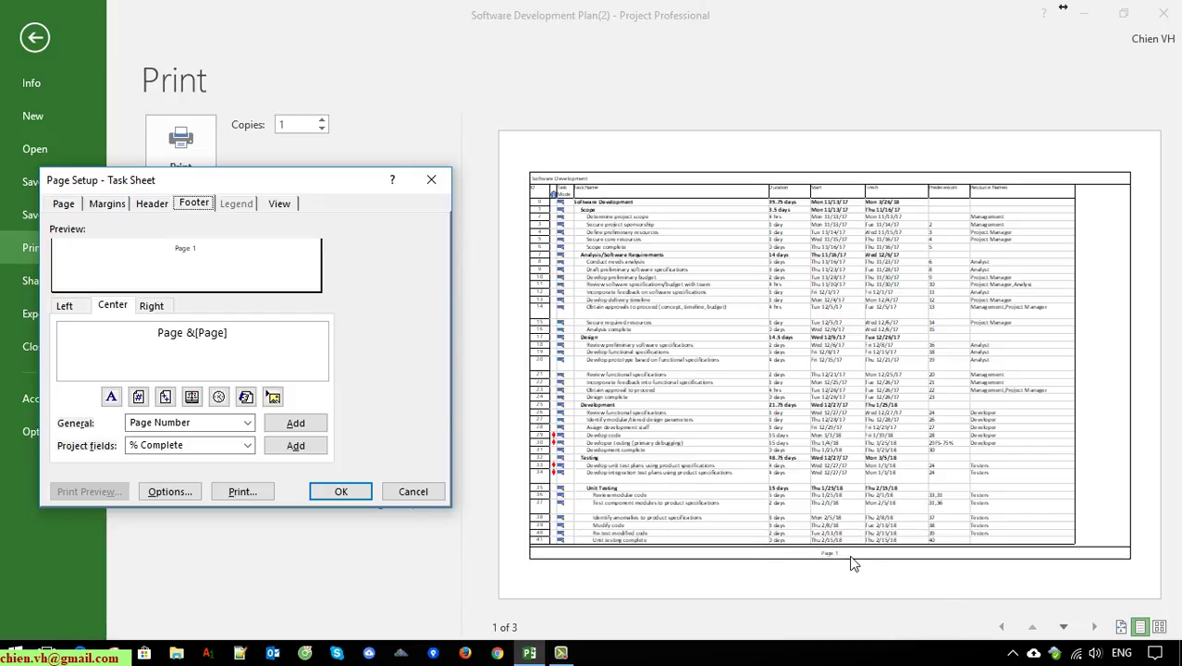
triple_click(259, 349)
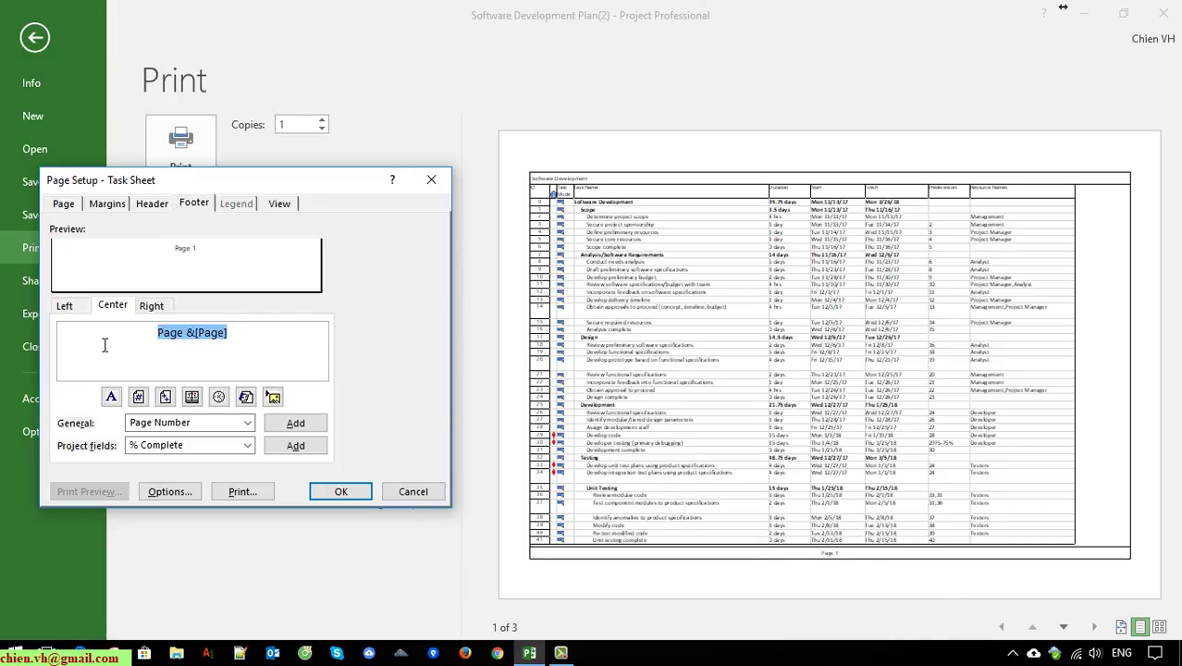
click(254, 363)
click(152, 306)
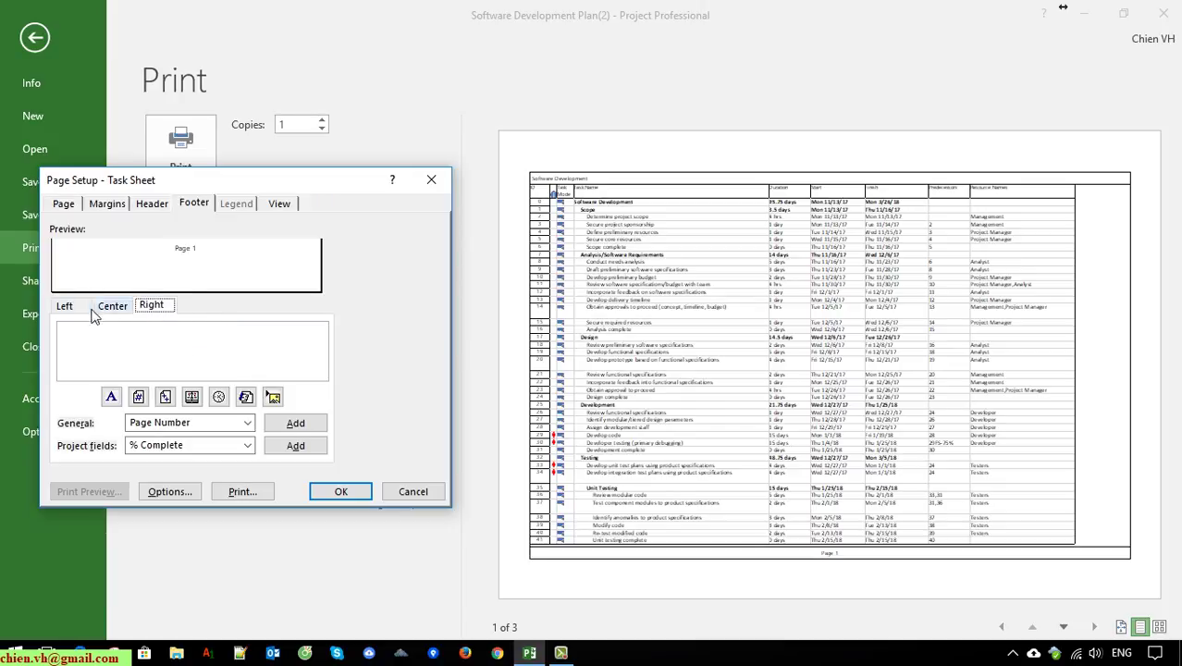
click(67, 308)
click(280, 203)
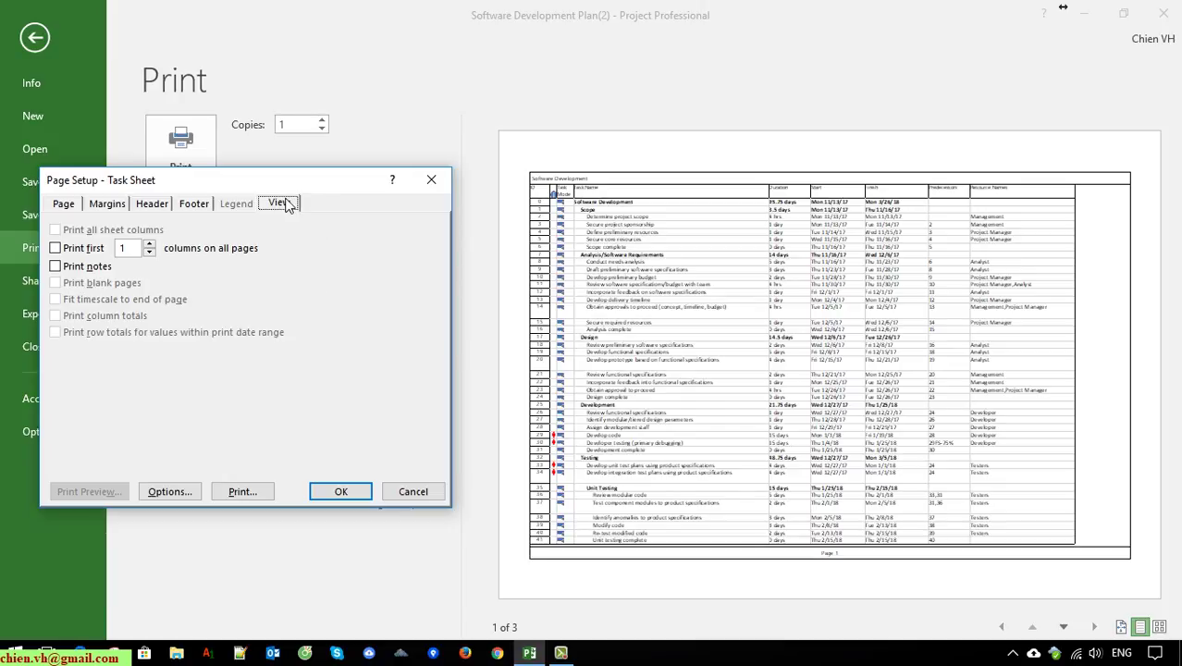
click(340, 492)
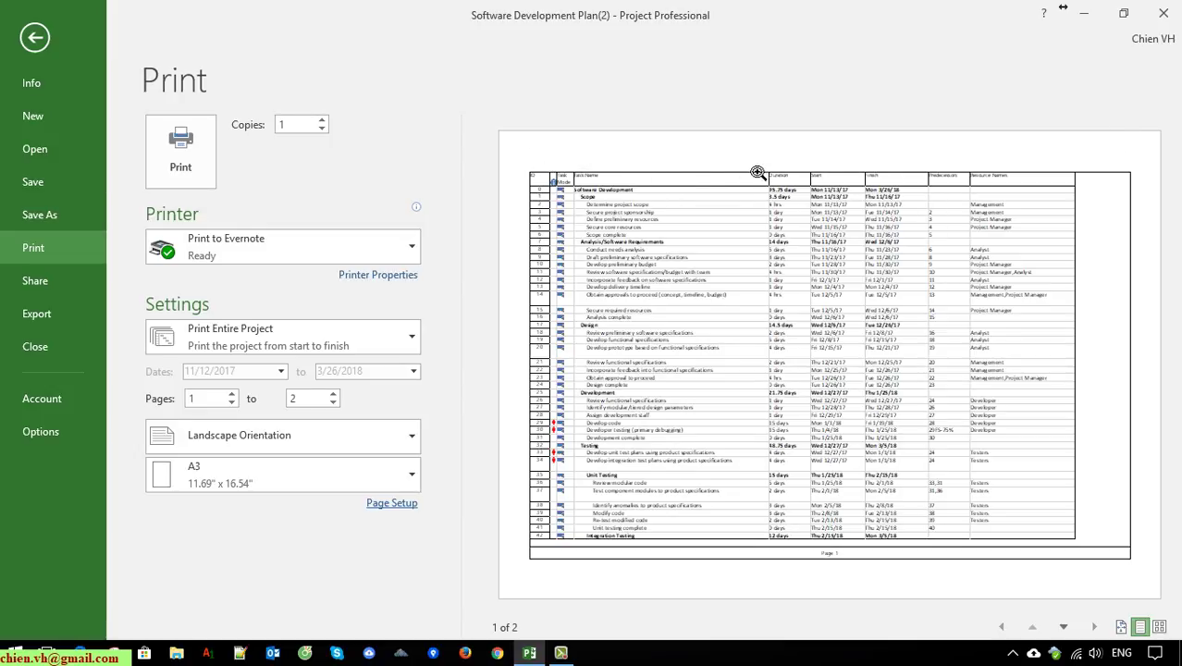
Step: Set Page Setup's Borders around option to None and apply it
click(390, 505)
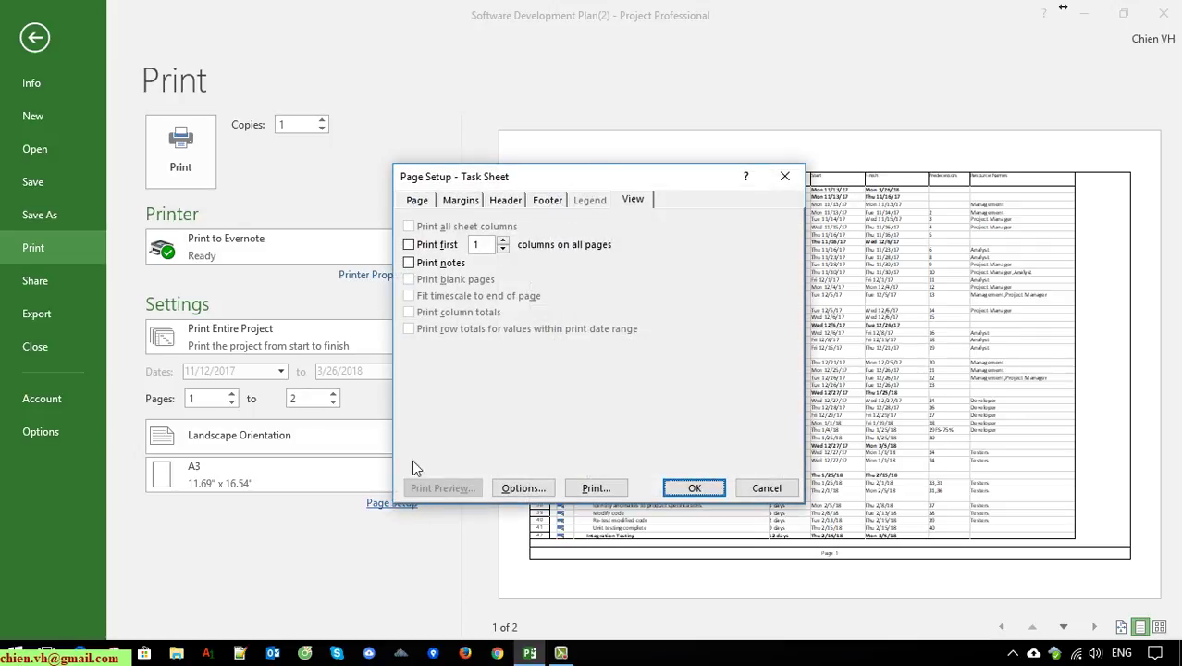
drag(569, 171, 448, 137)
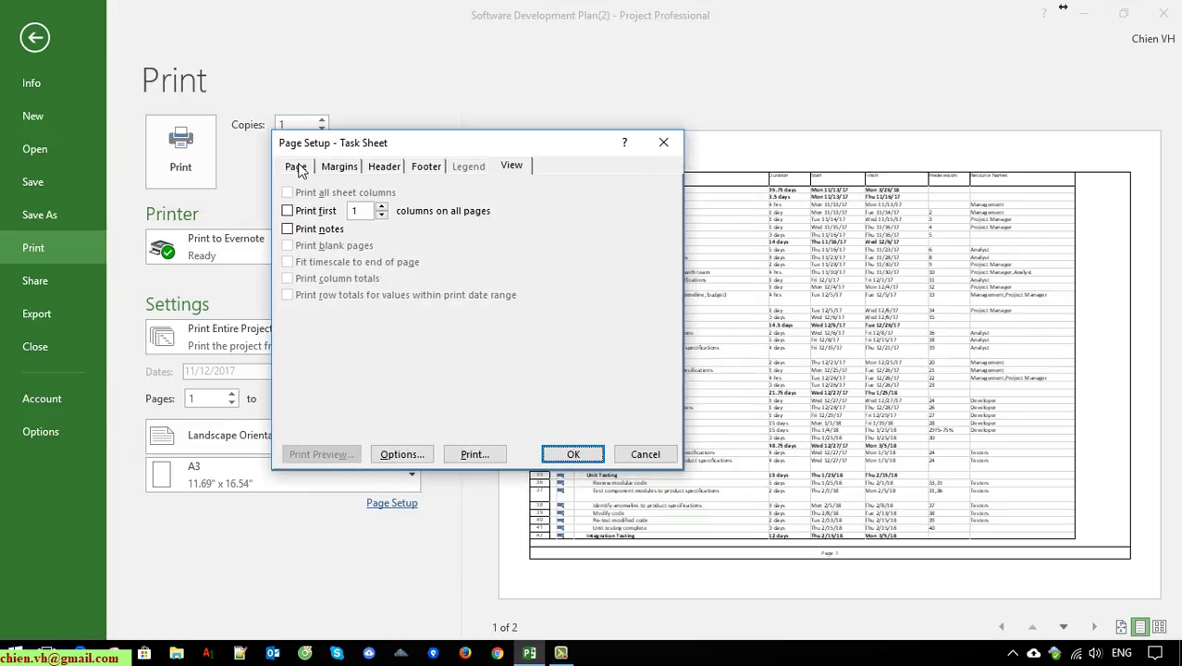
click(296, 166)
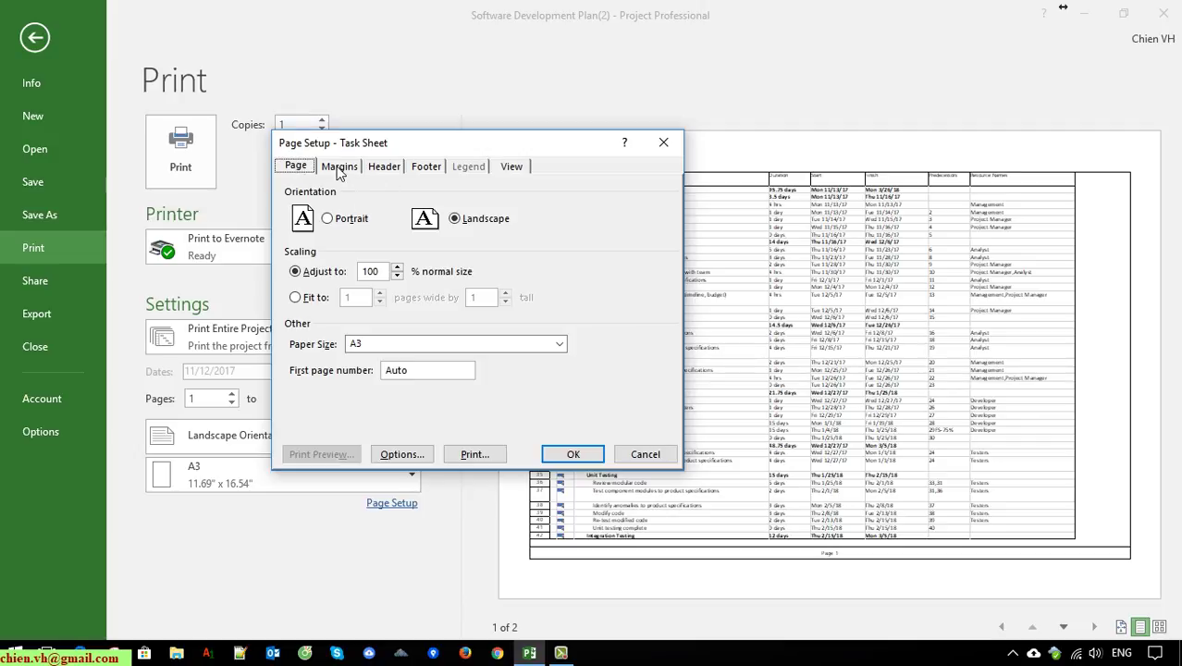
click(343, 167)
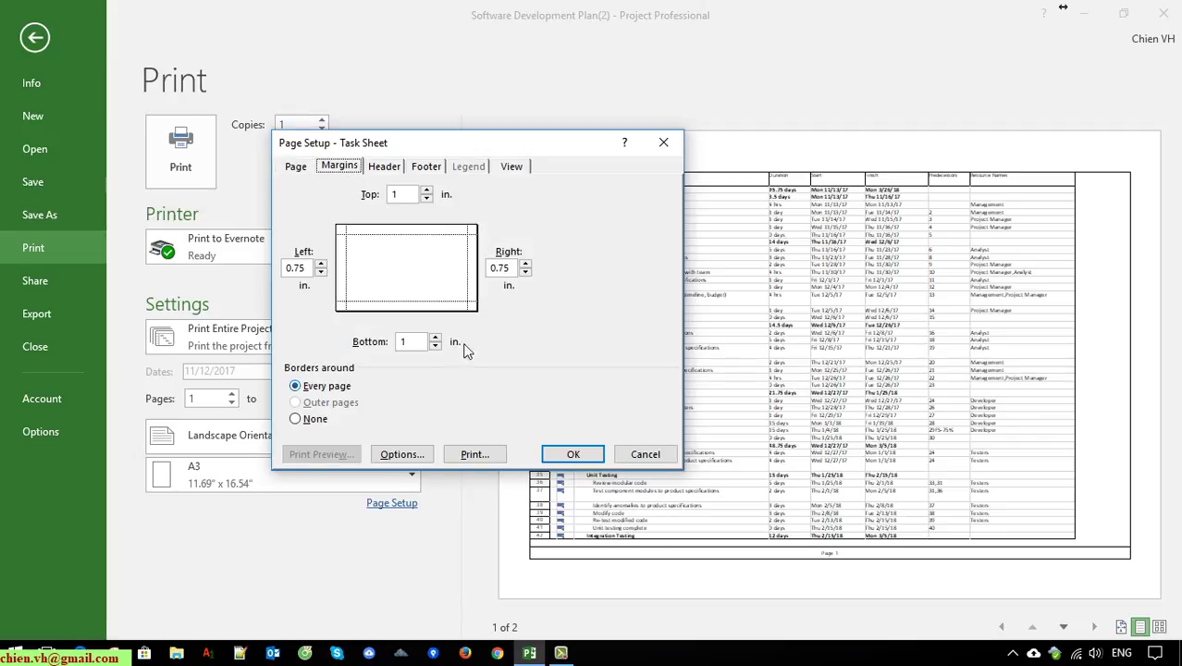
click(299, 424)
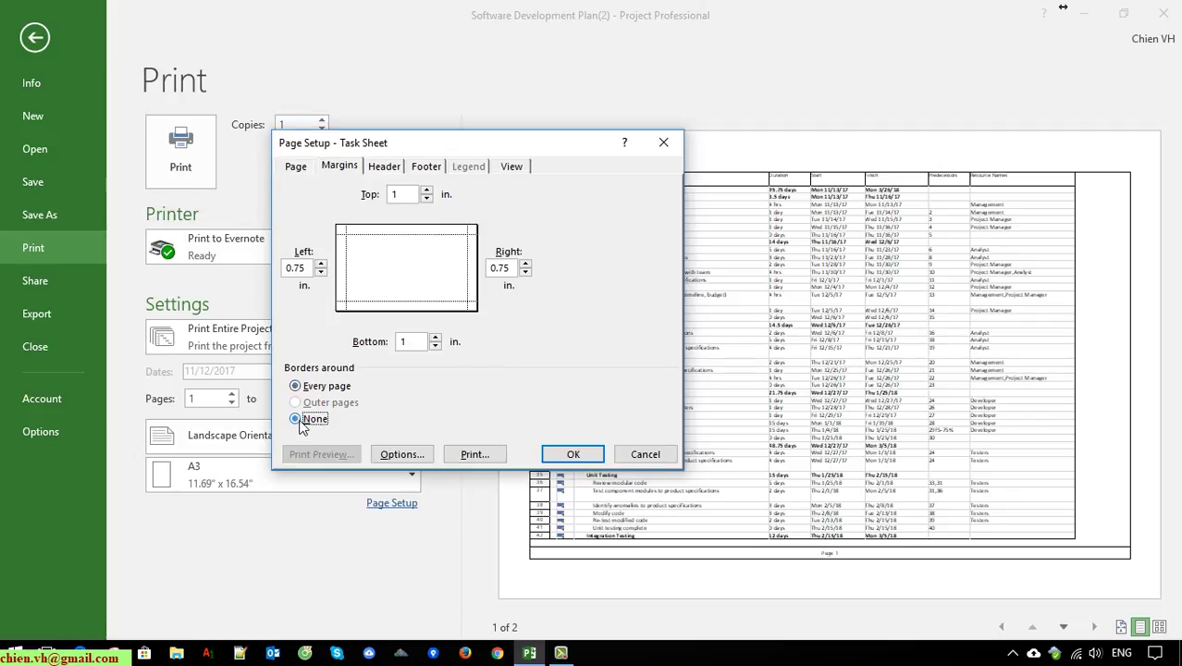
click(573, 457)
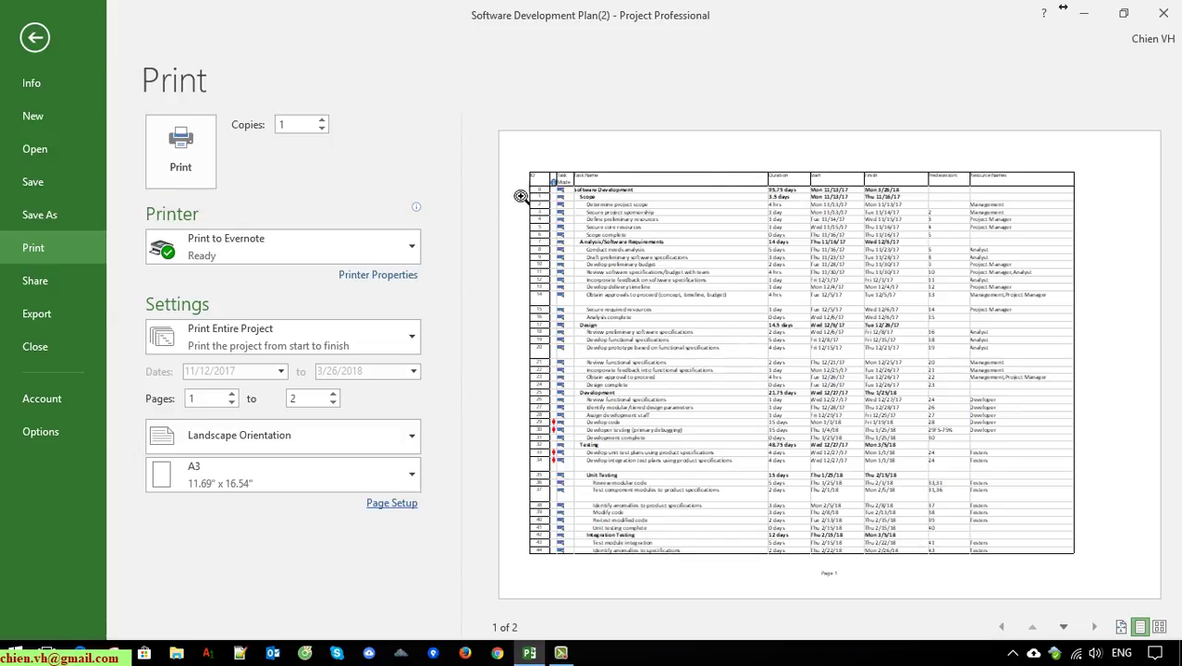
Step: Widen the Task Name column so long names fit on one line, checking the print preview
click(36, 39)
drag(419, 158, 446, 161)
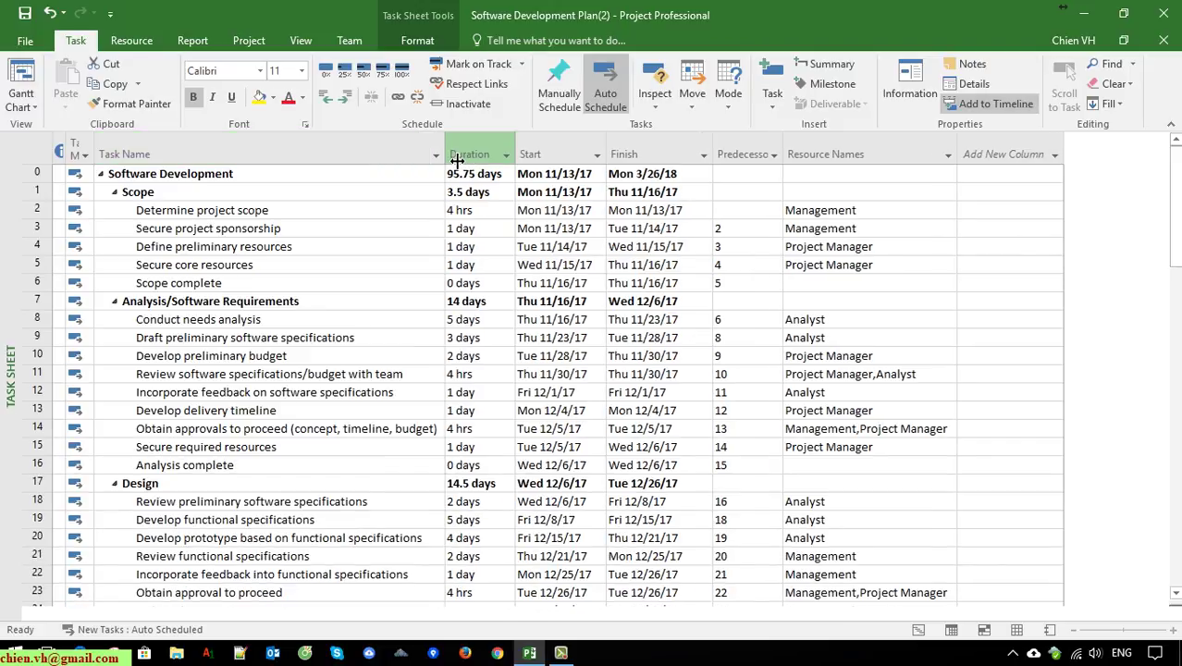
click(25, 41)
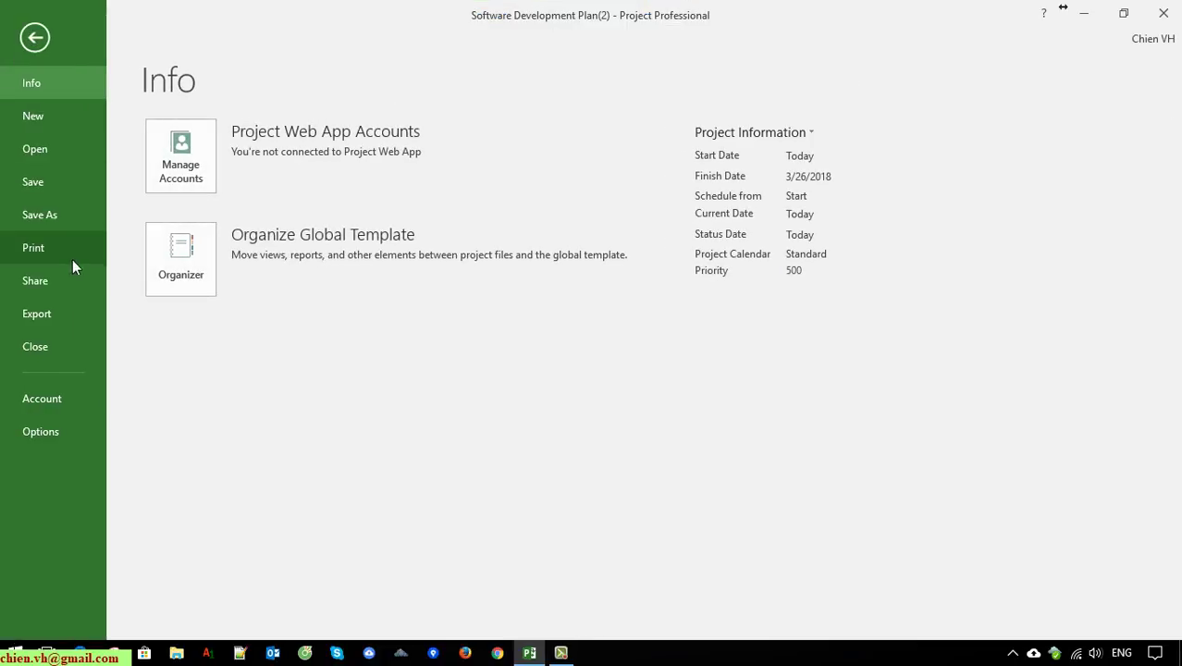
click(34, 248)
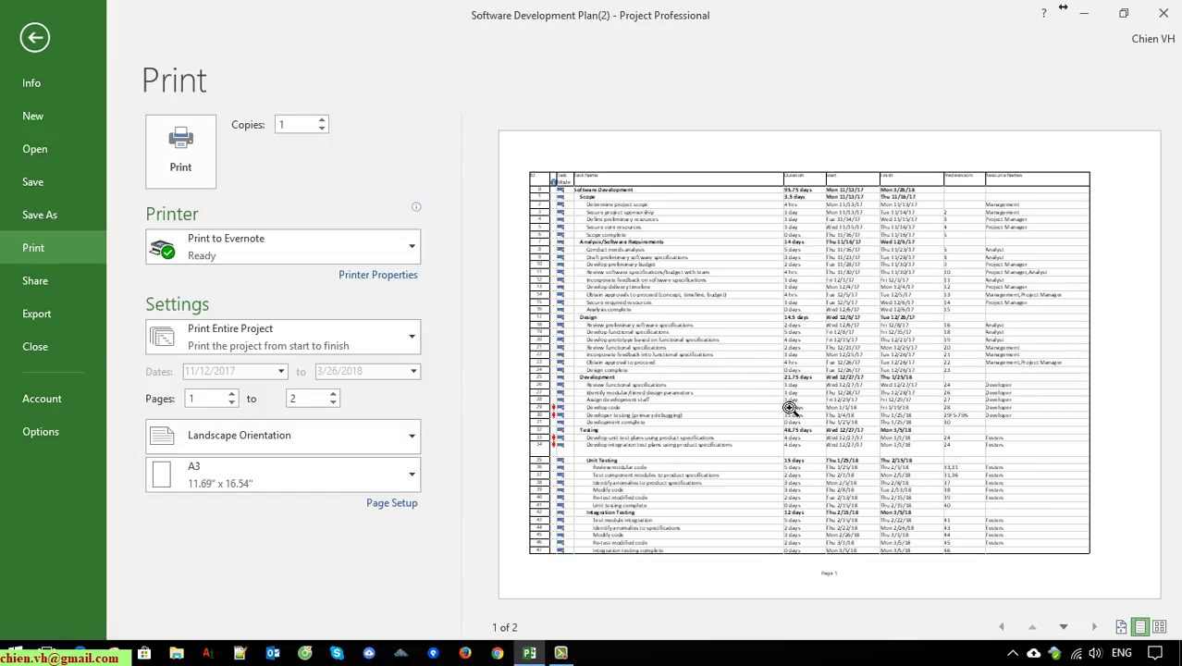
click(35, 38)
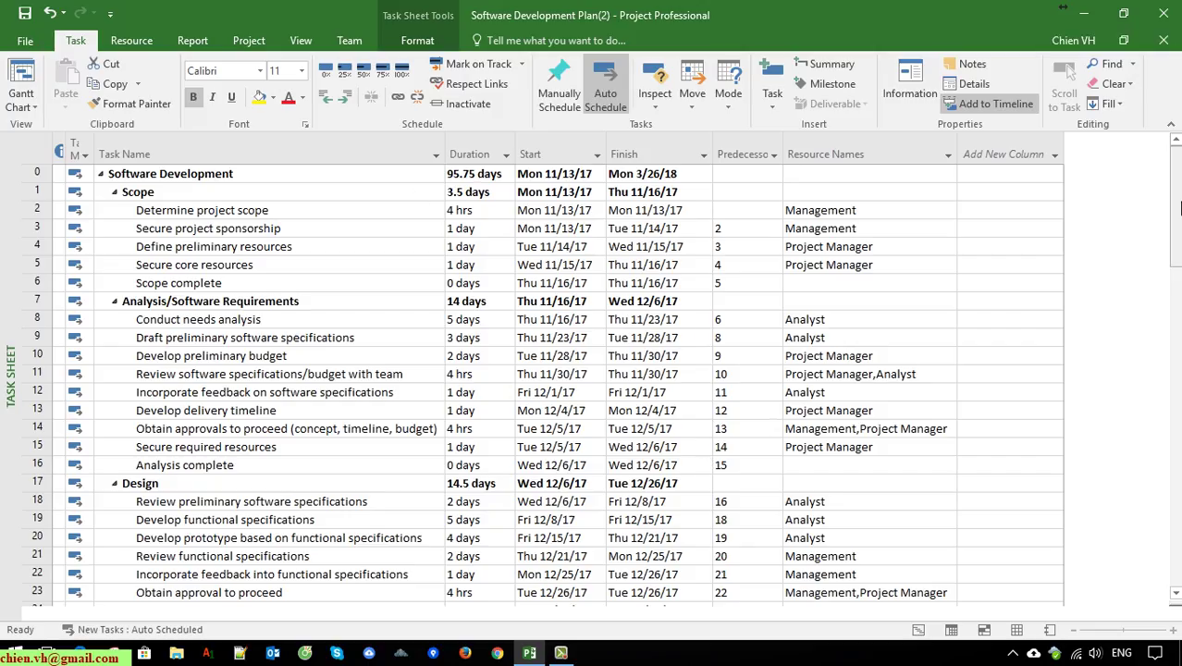
mouse_move(1175, 207)
mouse_down()
mouse_move(1168, 605)
mouse_move(1174, 207)
mouse_up()
Step: Create Software Development Plan(2).pdf on the Desktop with the default Document Export Options
click(26, 44)
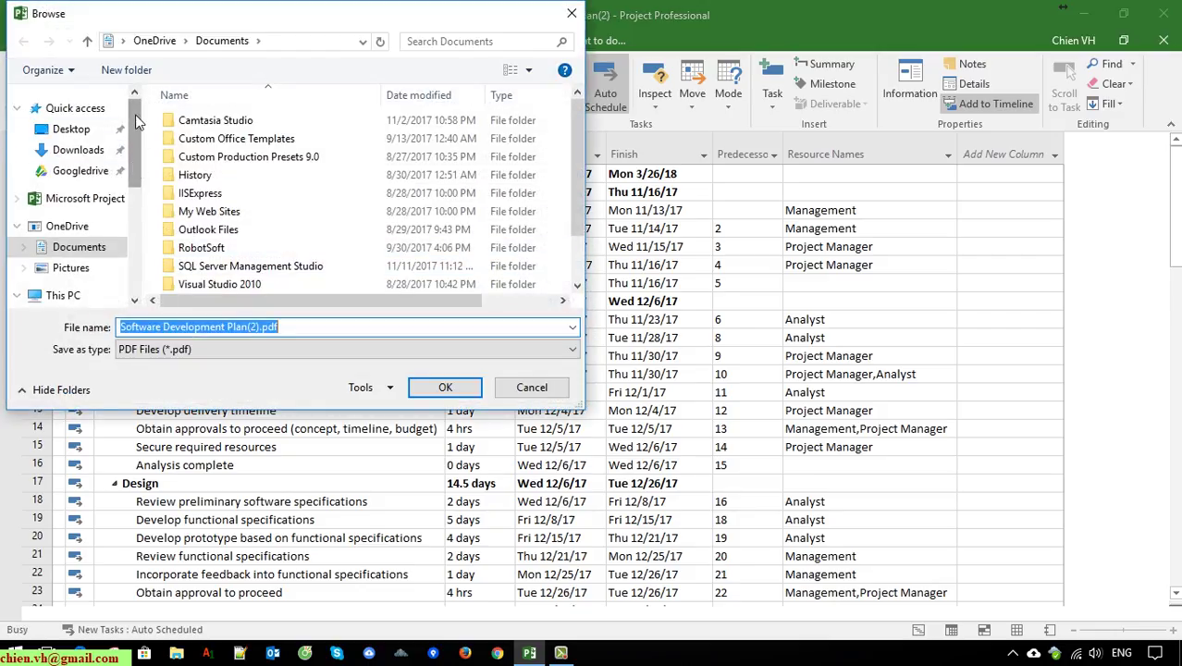
click(83, 127)
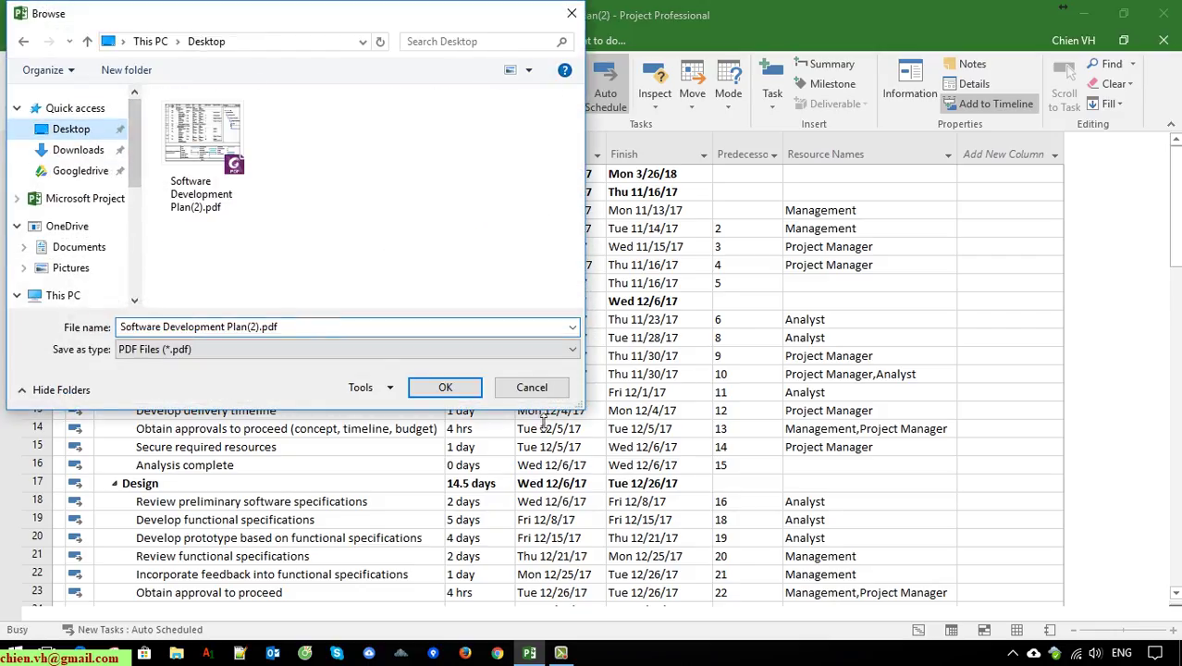
click(446, 388)
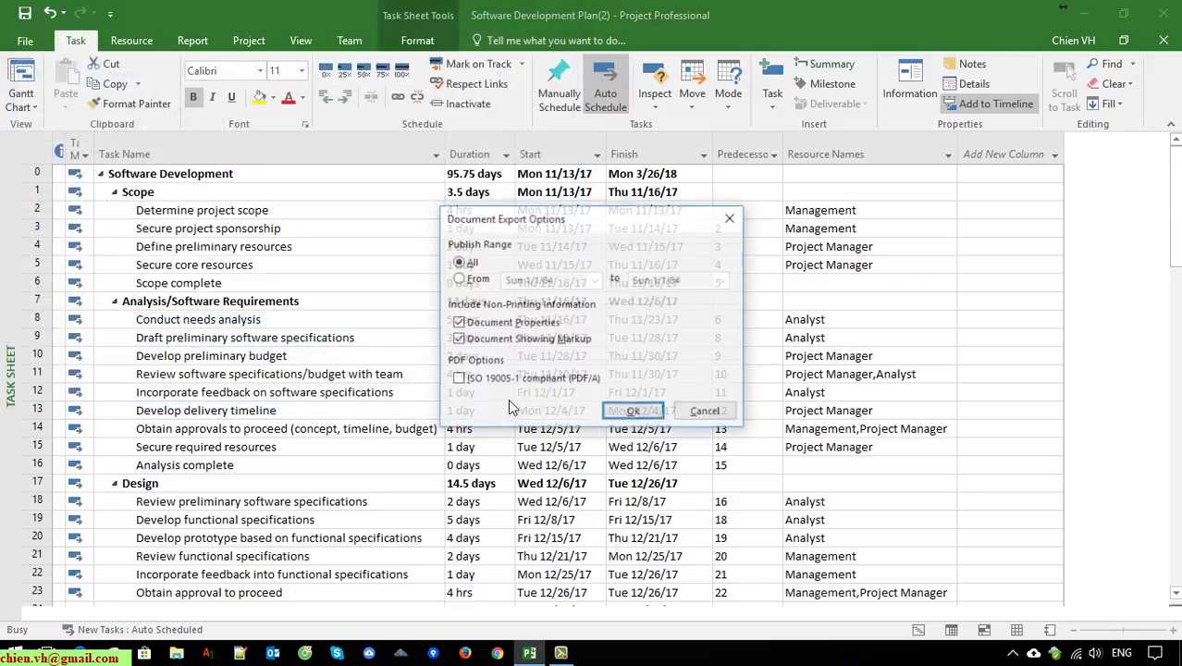
click(633, 414)
Step: Refresh the desktop and open Software Development Plan(2).pdf in Foxit PhantomPDF
click(1092, 15)
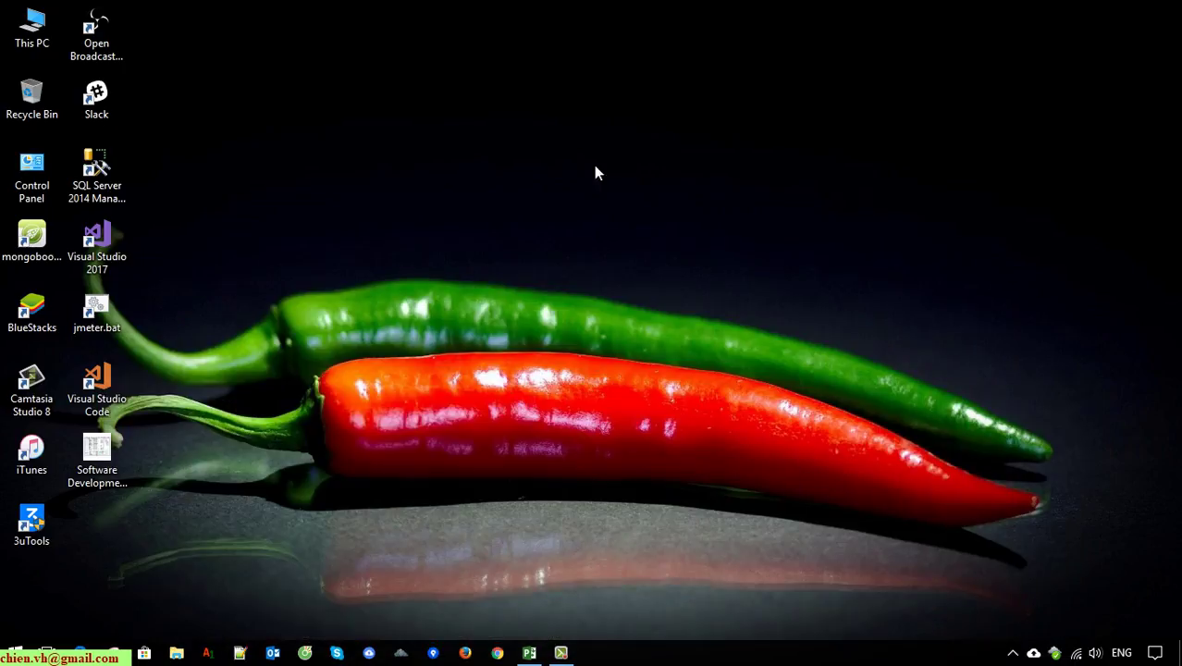
right_click(574, 174)
click(638, 219)
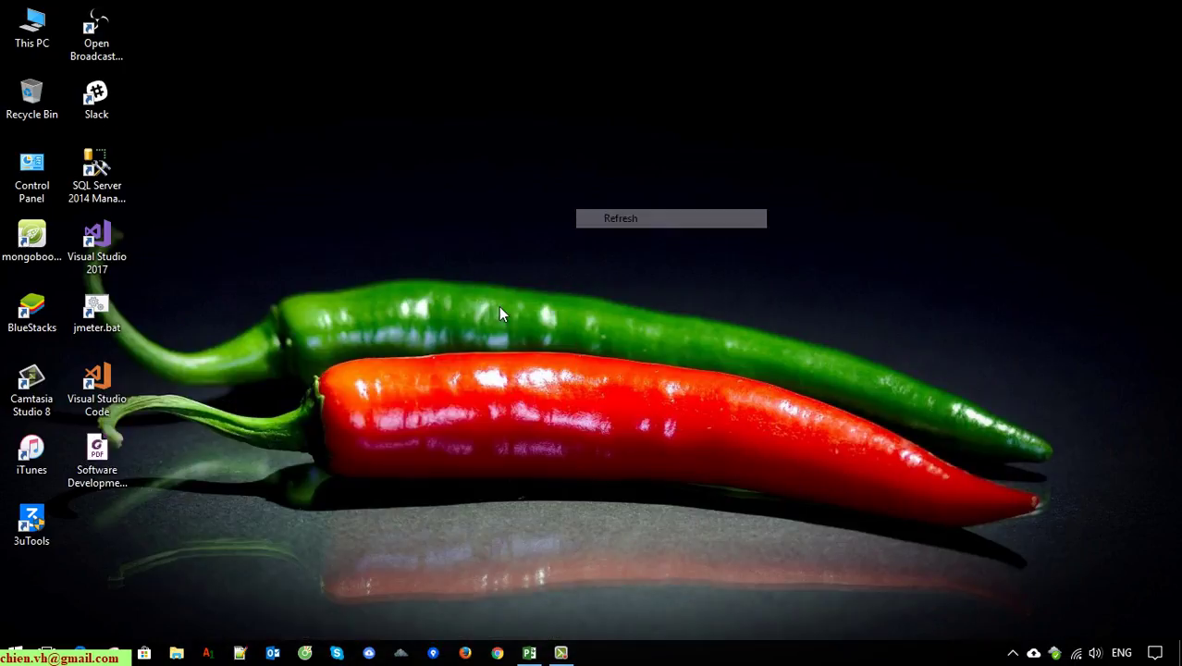
double_click(99, 453)
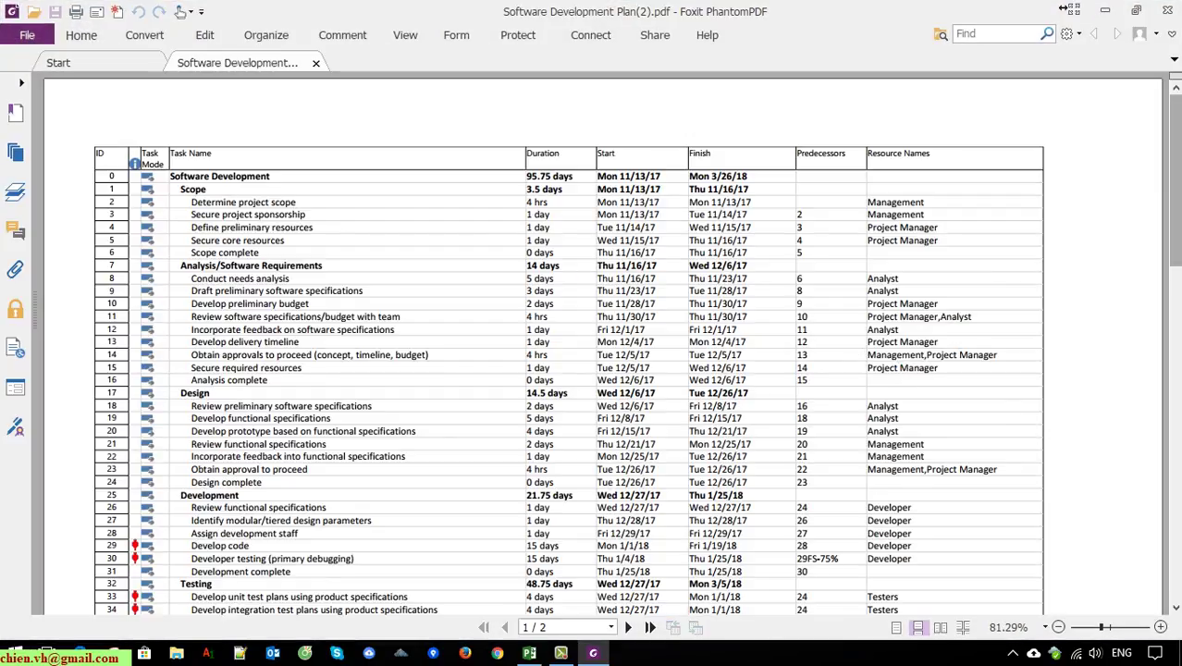
Step: Scroll through both header-free landscape pages of the PDF
drag(1175, 130, 1175, 468)
drag(1175, 518, 1175, 166)
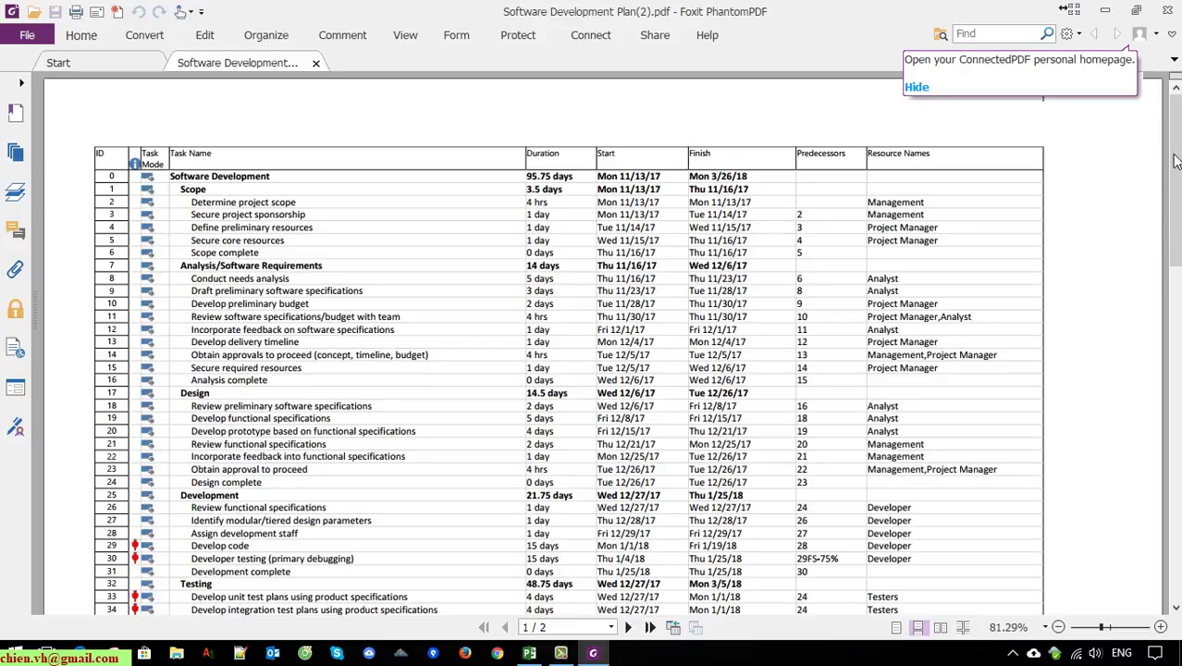
drag(1175, 181, 1172, 127)
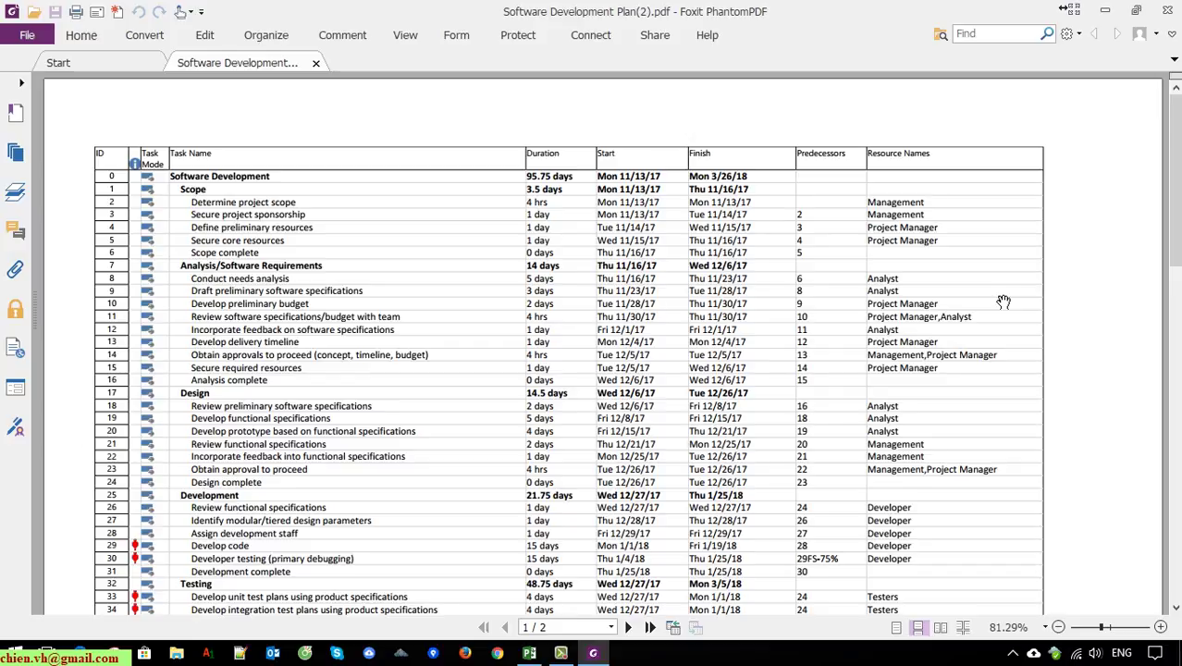
mouse_move(1175, 148)
mouse_down()
mouse_move(1177, 500)
mouse_move(1177, 159)
mouse_up()
drag(1177, 159, 1176, 74)
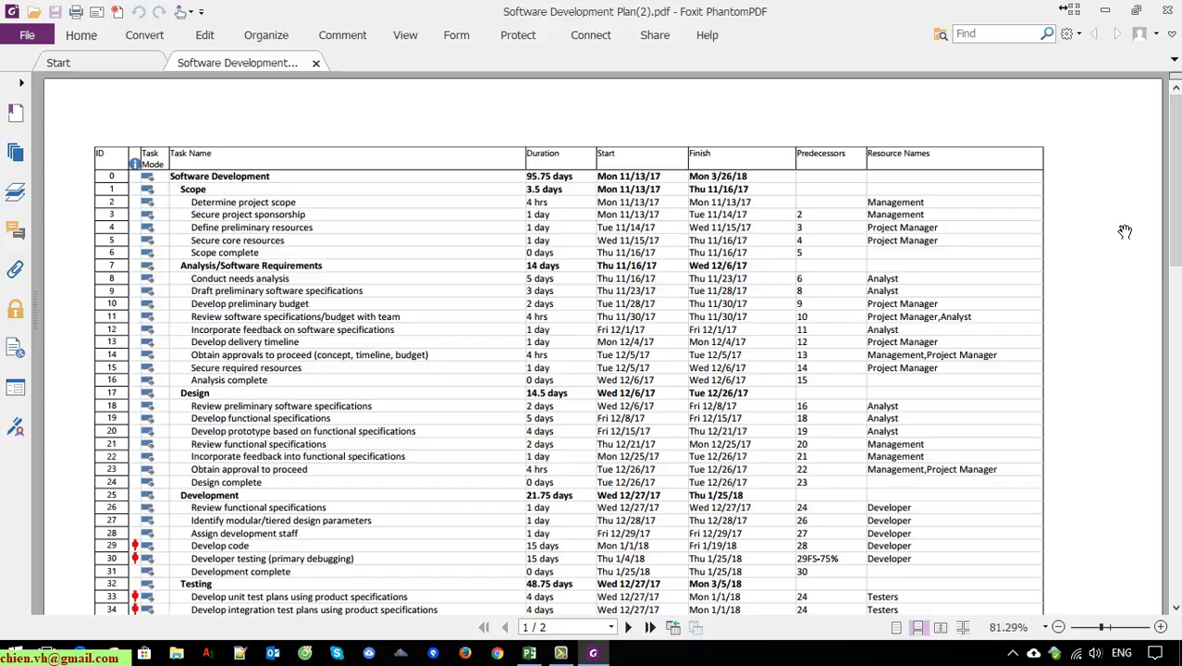